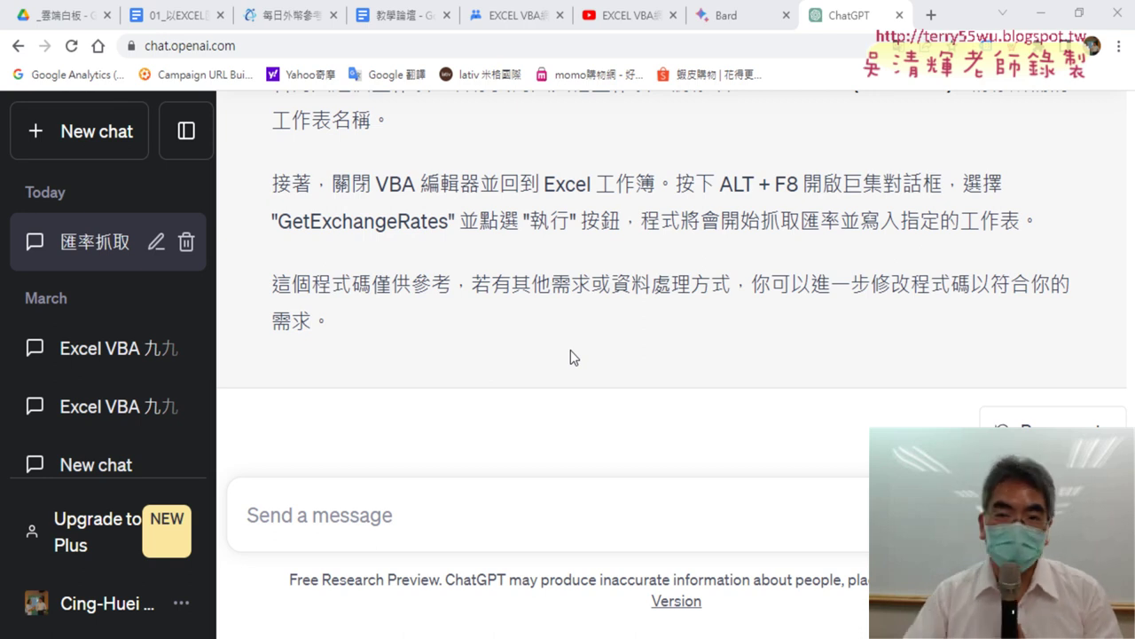
- Switch to the Bard conversation to view its exchange-rate VBA macro reply
click(733, 16)
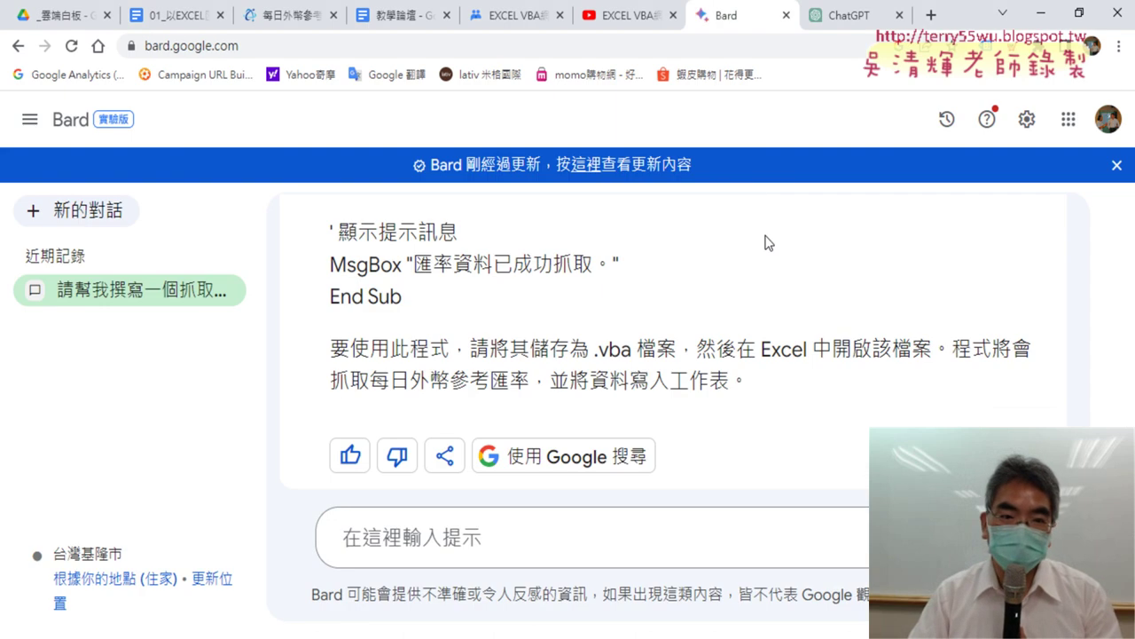
- In a new tab, search Google for 'google bard' by completing the 'GOO' query
click(931, 15)
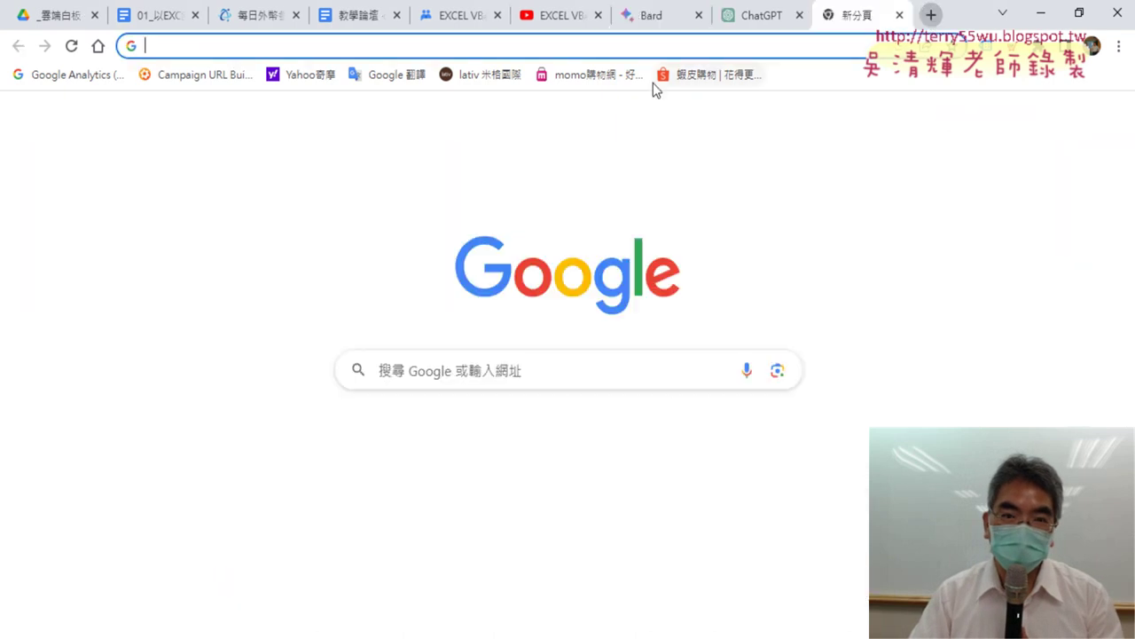
text(G)
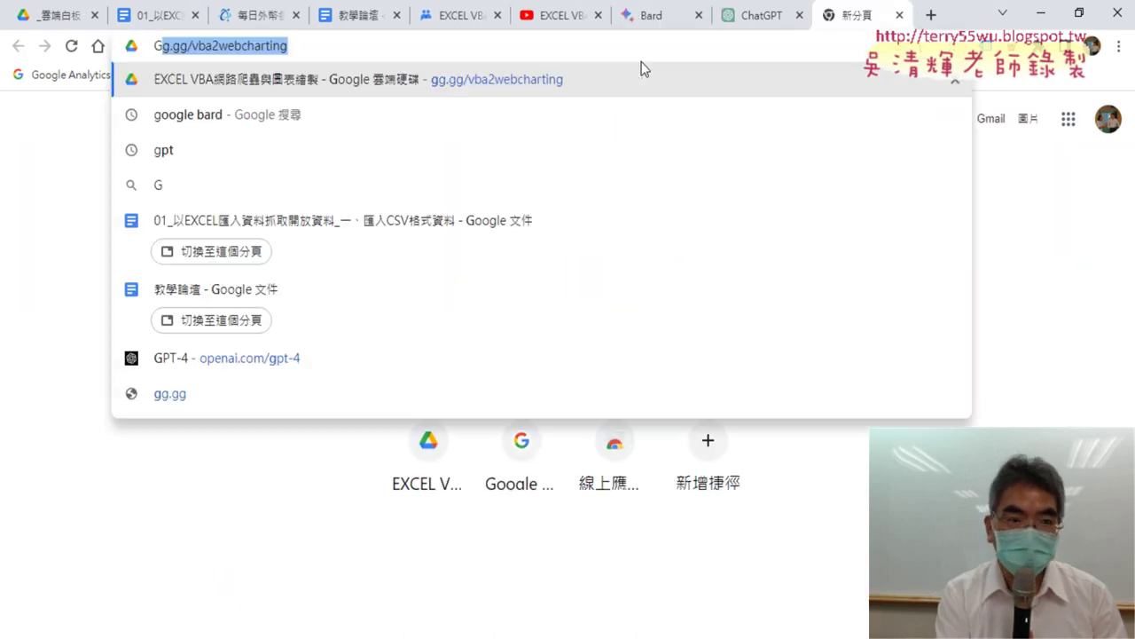
text(O)
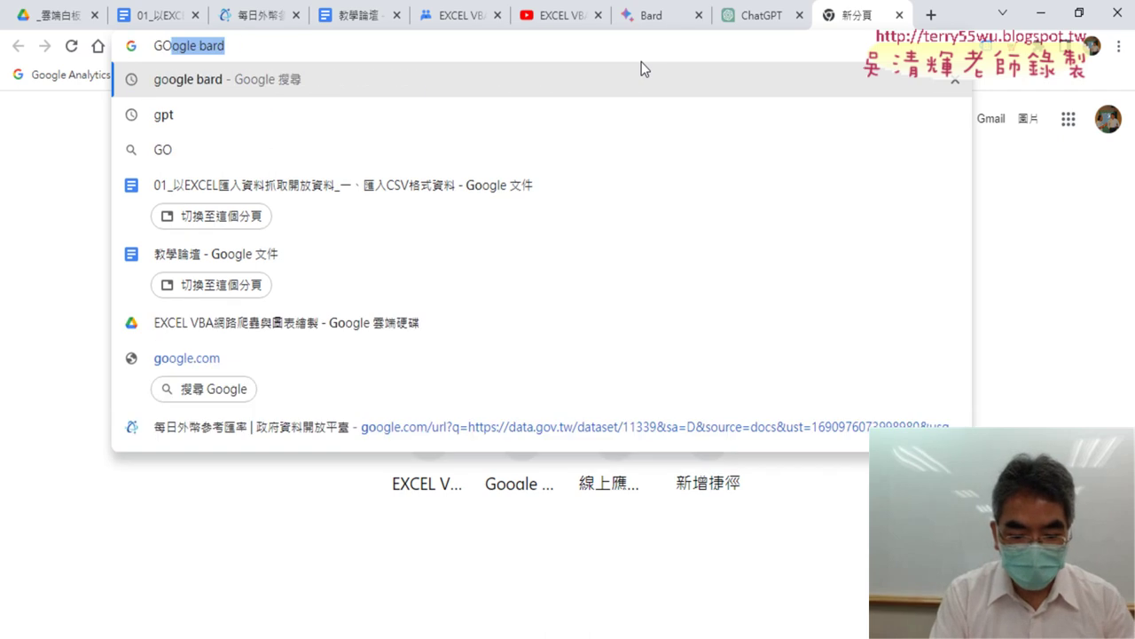
text(O)
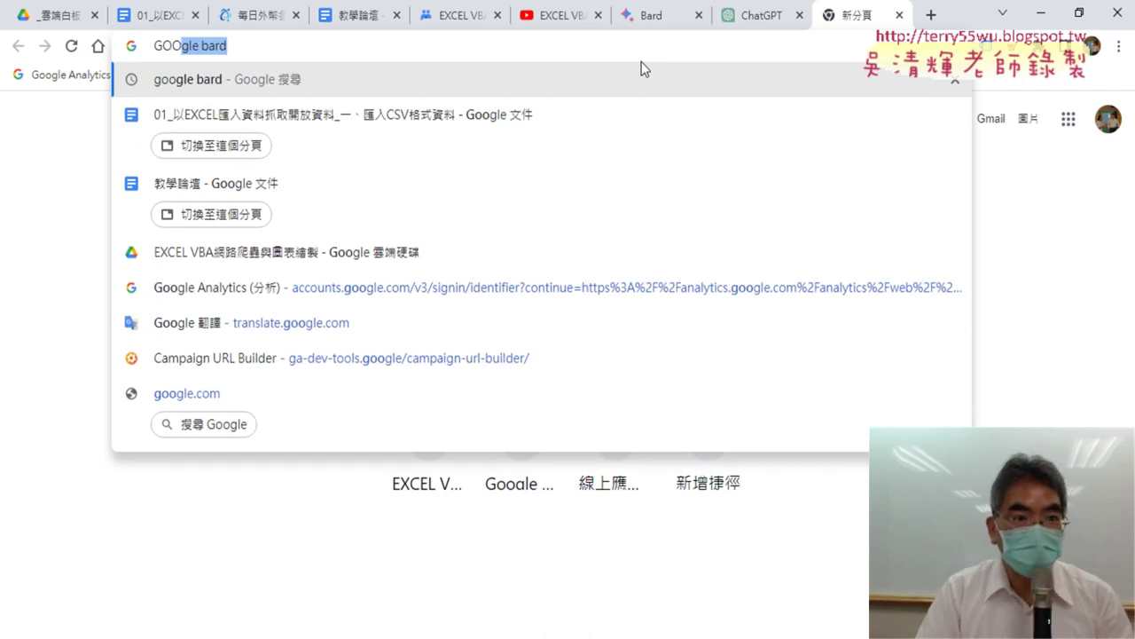
key(Right)
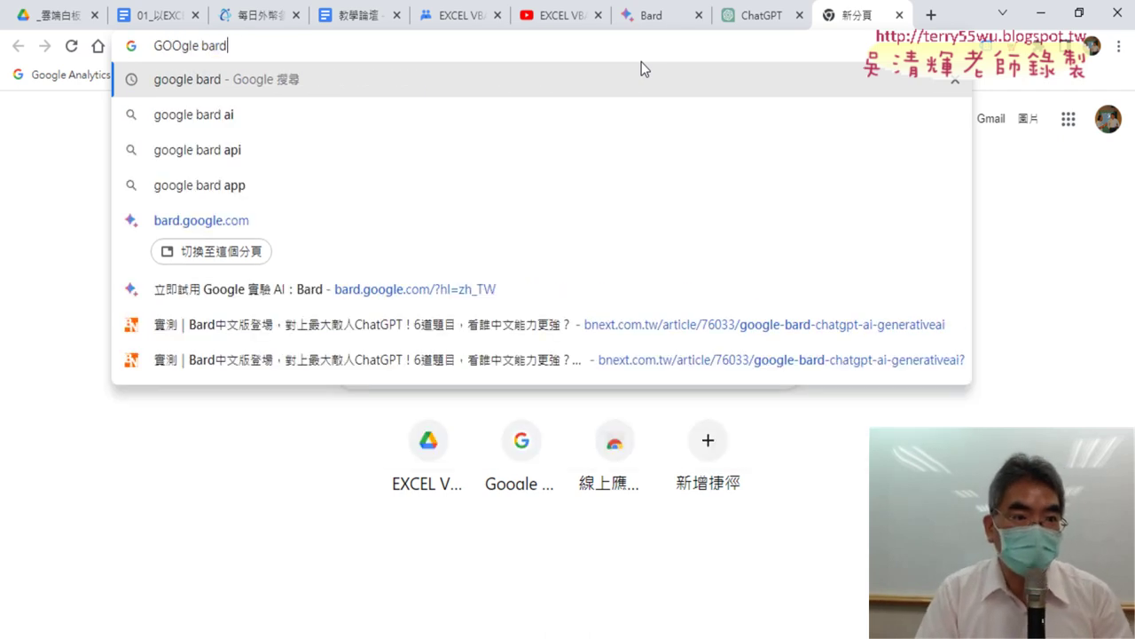
key(Return)
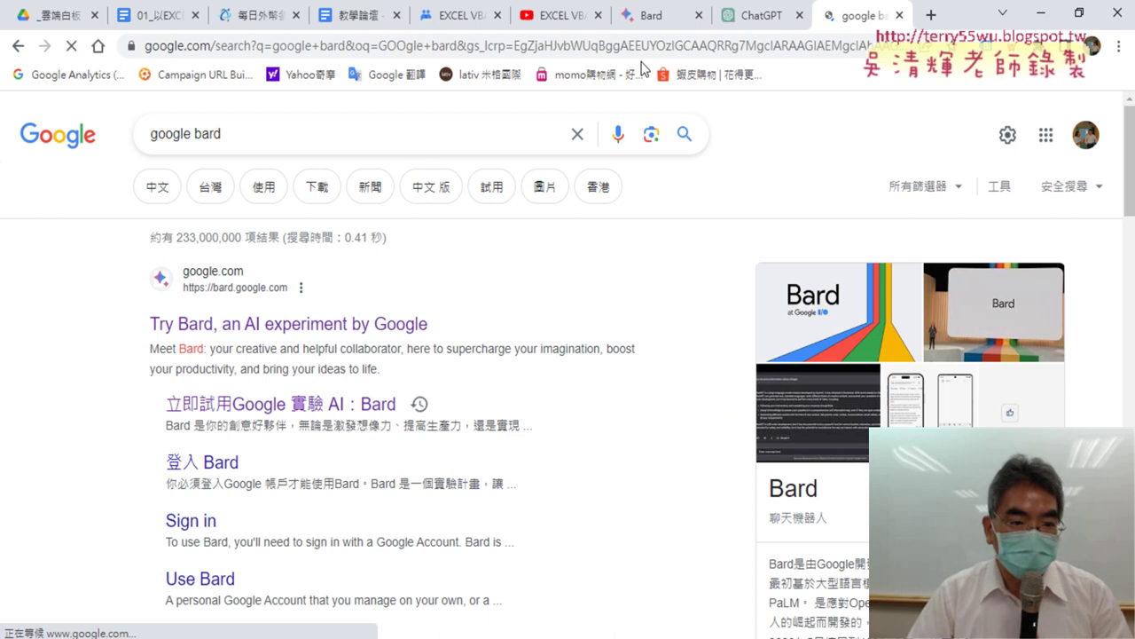
scroll(399, 302, down, 3)
scroll(321, 302, up, 1)
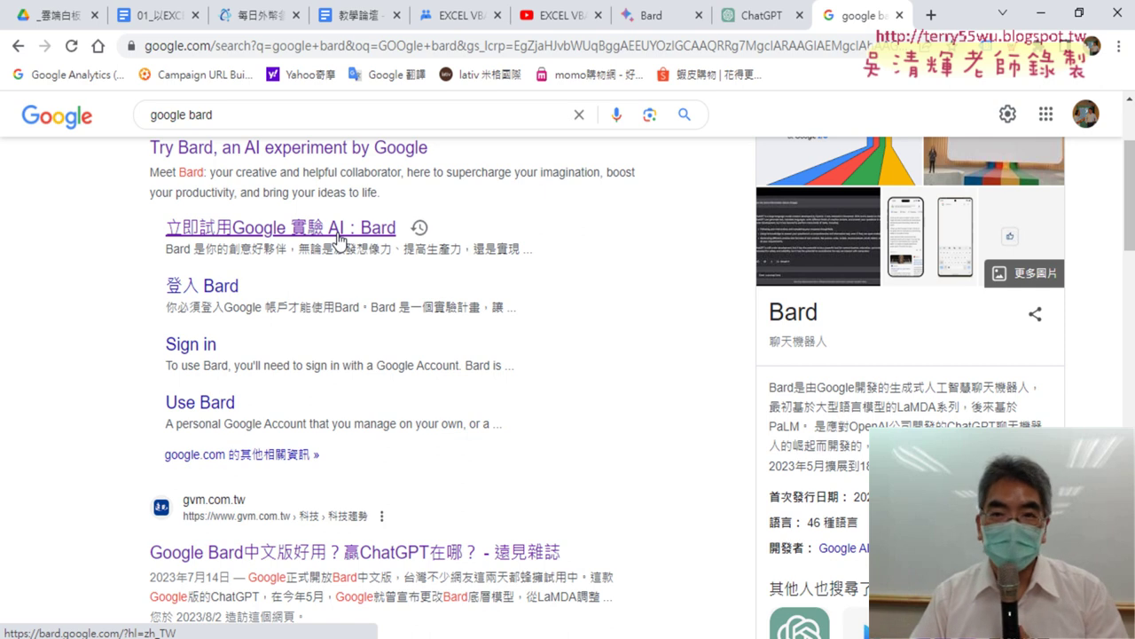
- Paste the TAIFEX exchange-rate EXCEL VBA程式 request into ChatGPT, review its URL, and send it
click(763, 16)
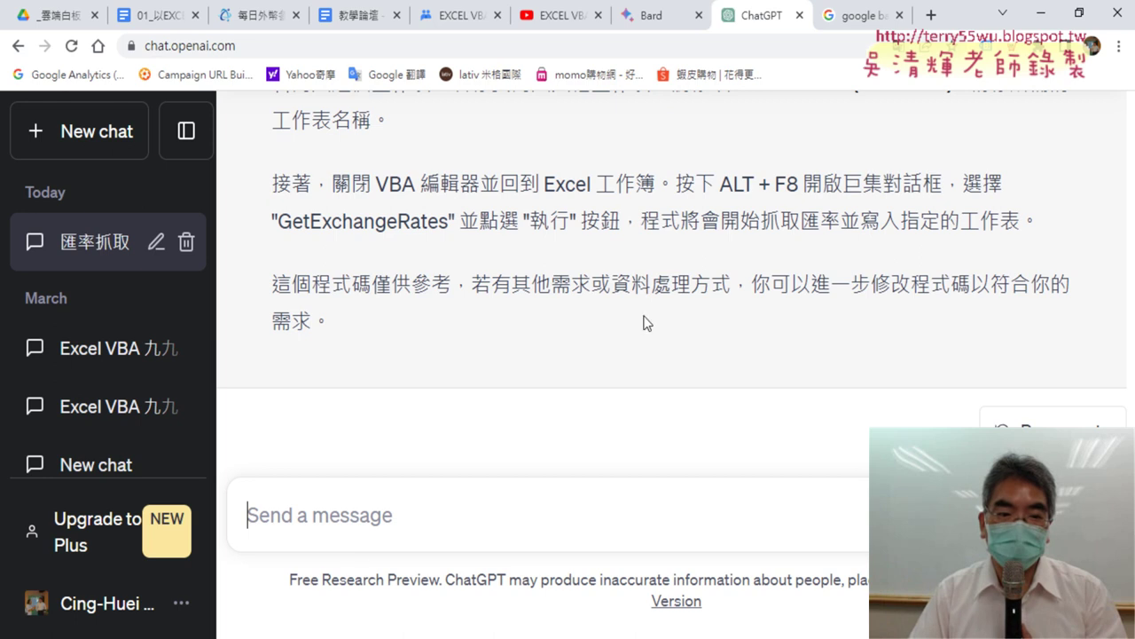
right_click(337, 513)
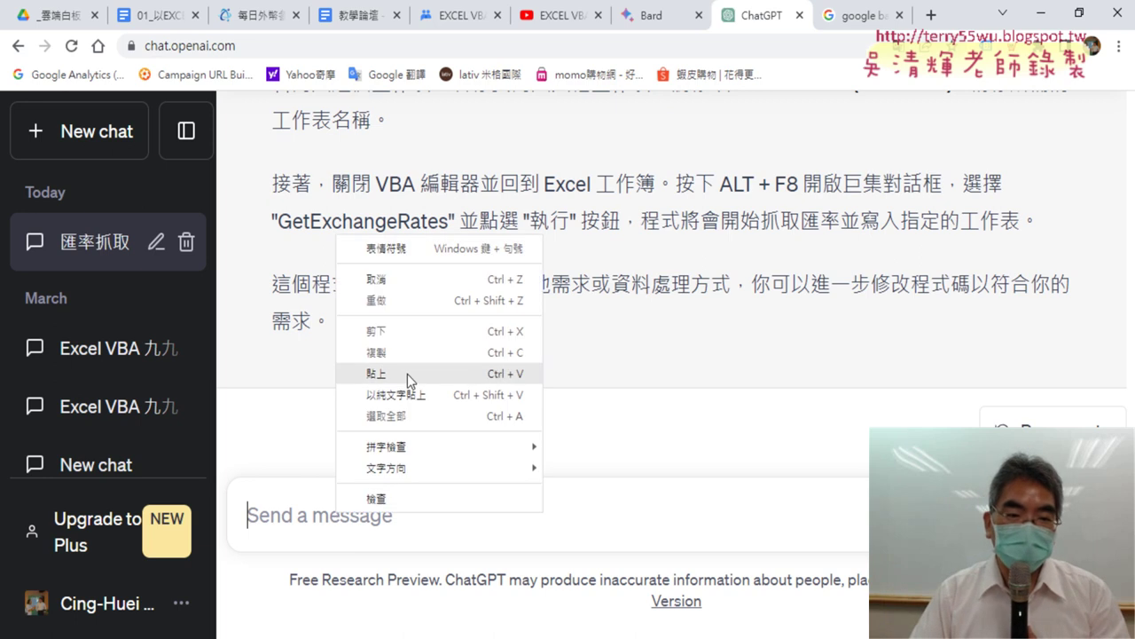
click(376, 373)
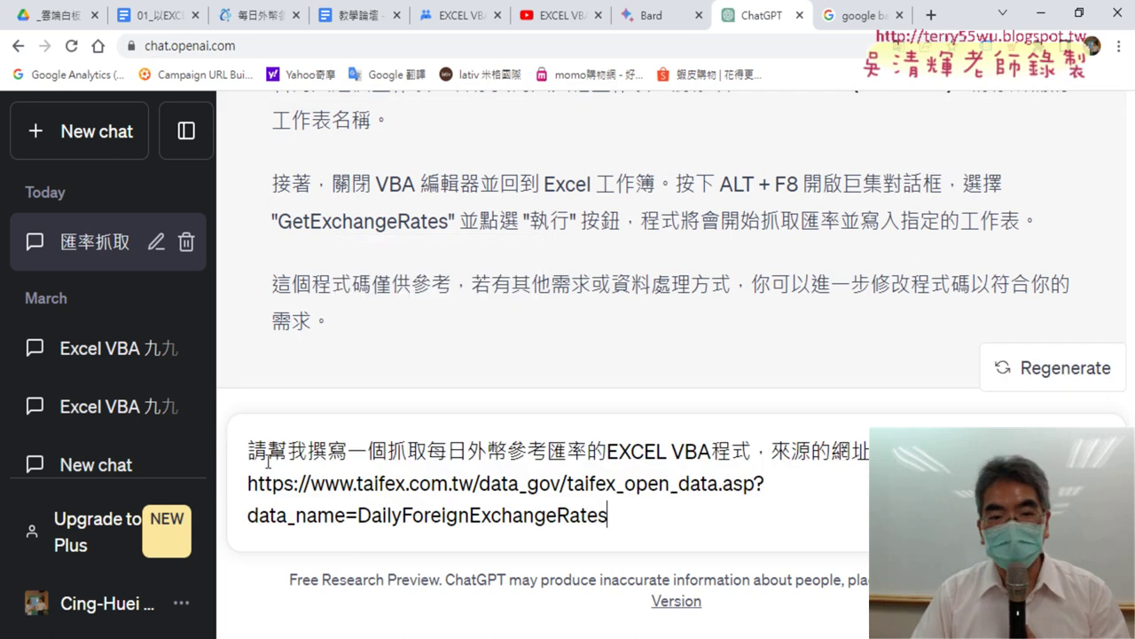
mouse_move(247, 451)
mouse_down()
mouse_move(571, 439)
mouse_move(747, 460)
mouse_up()
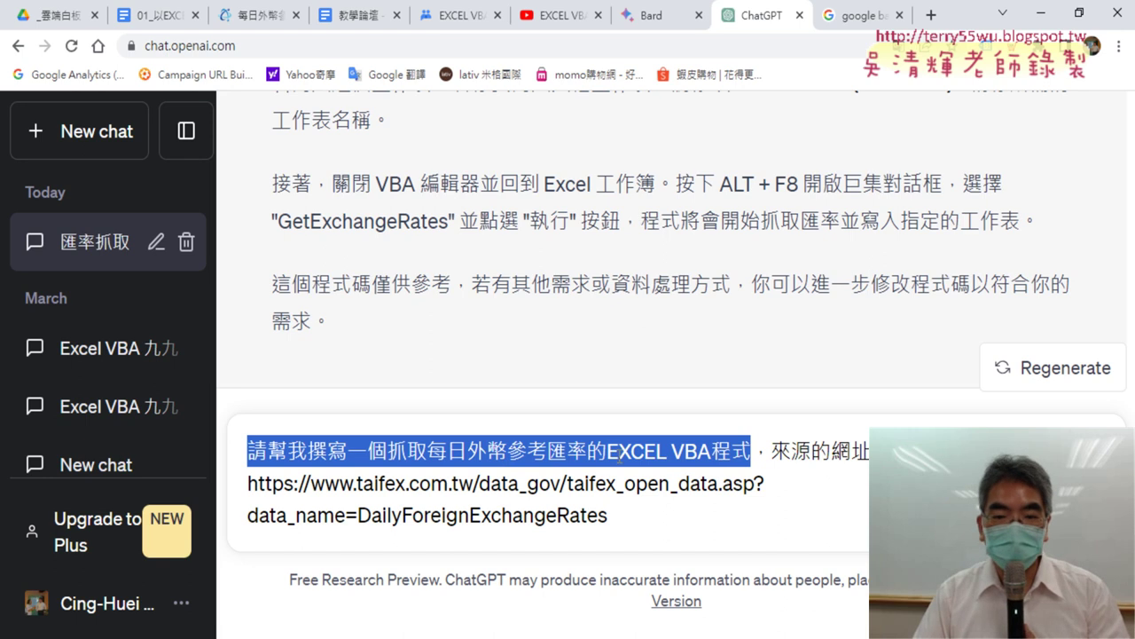
click(618, 452)
drag(608, 452, 750, 454)
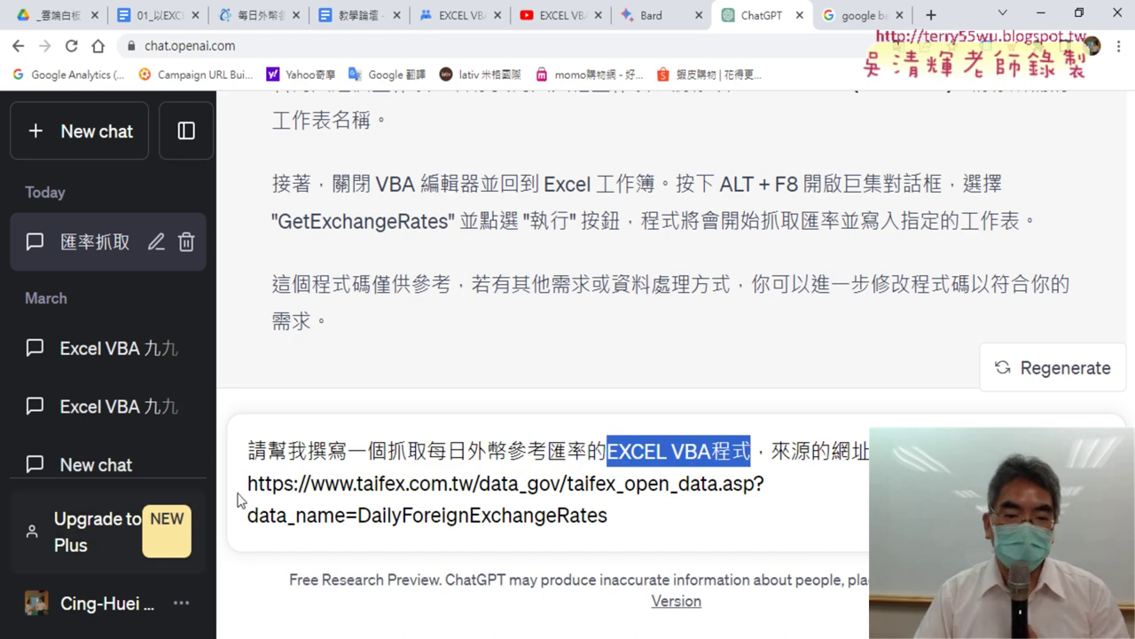
drag(240, 488, 609, 520)
click(639, 511)
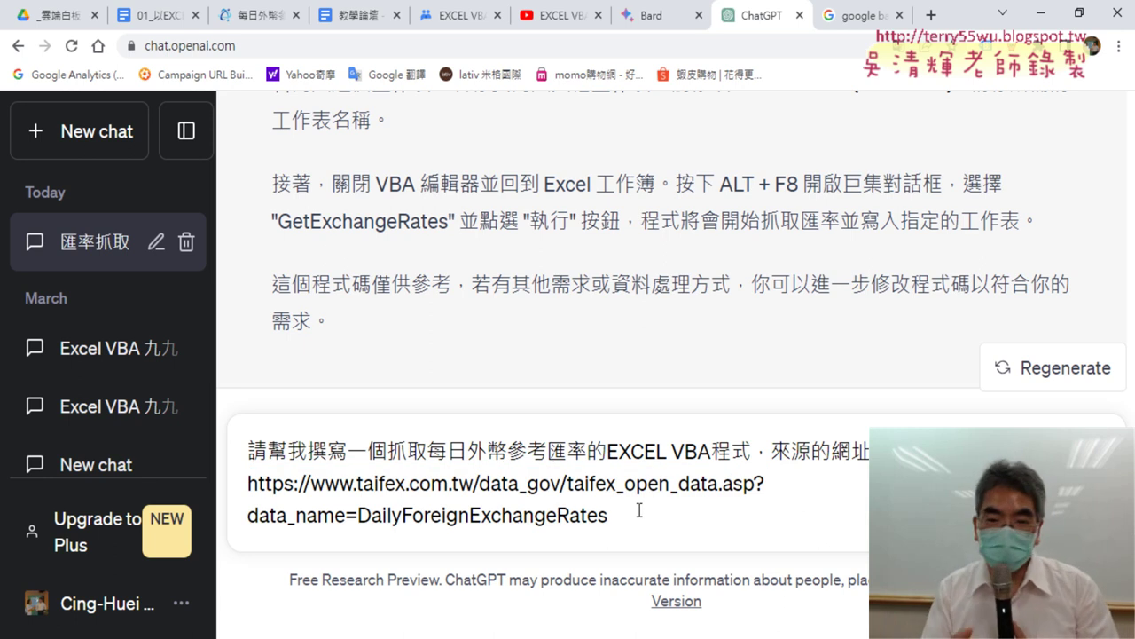
key(Return)
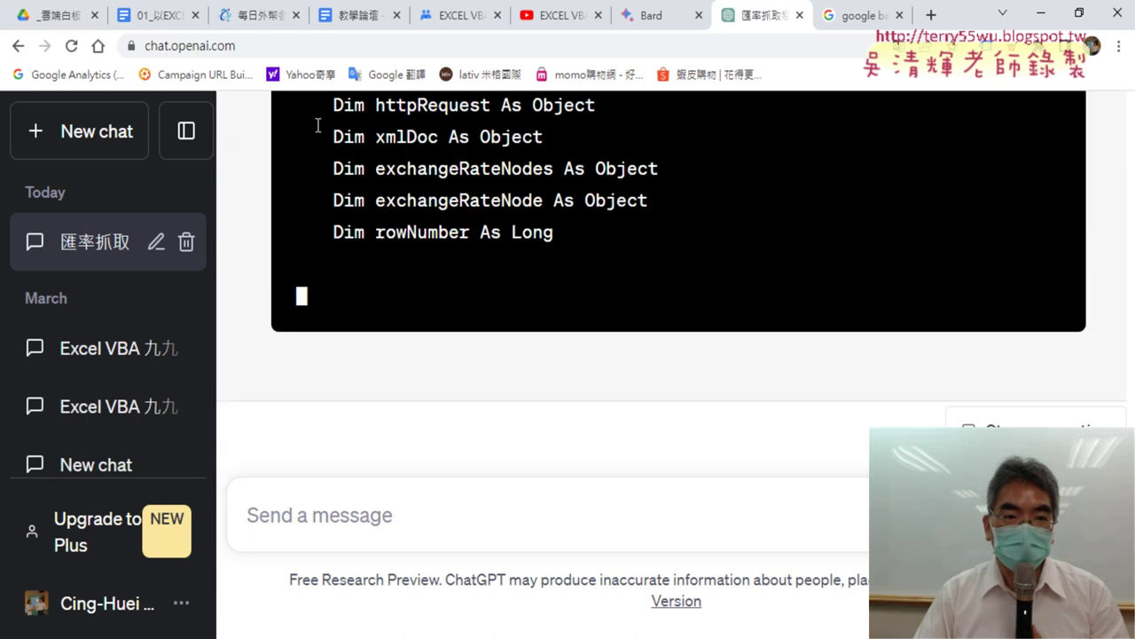
- Scroll through ChatGPT's new answer, highlighting XMLHTTP in the download code
scroll(553, 231, up, 5)
scroll(556, 225, up, 3)
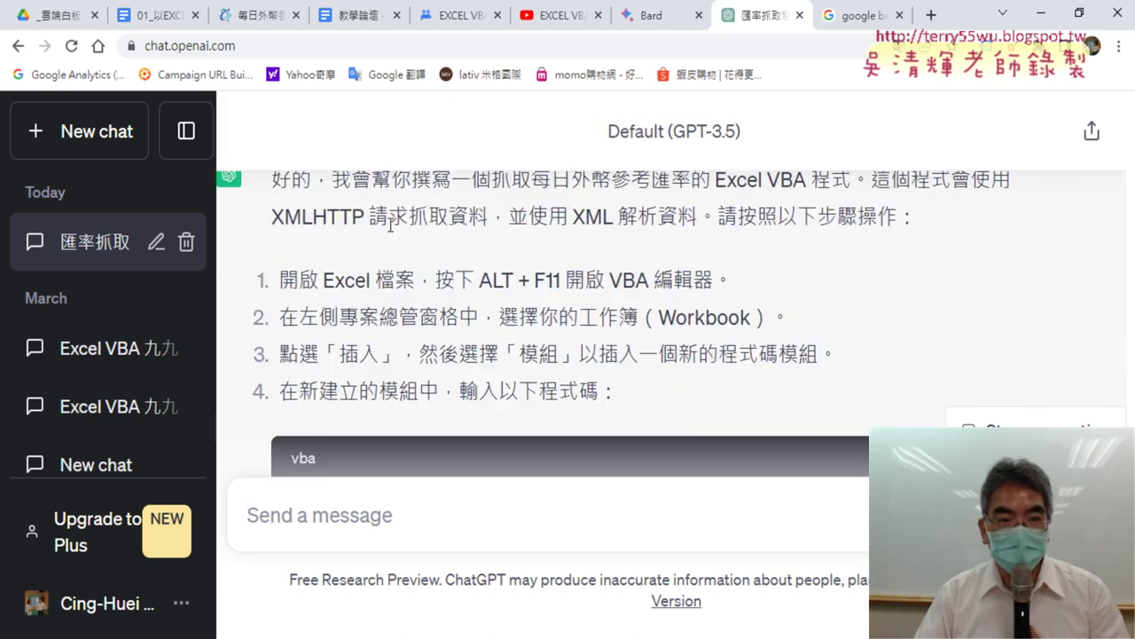
drag(272, 216, 368, 217)
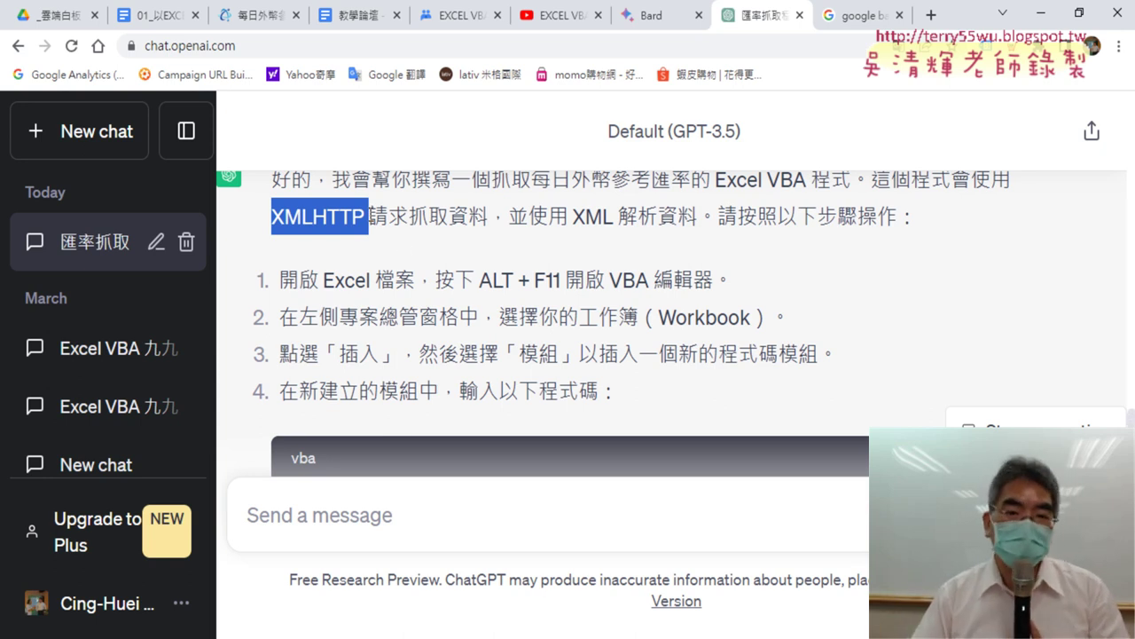
scroll(497, 257, down, 4)
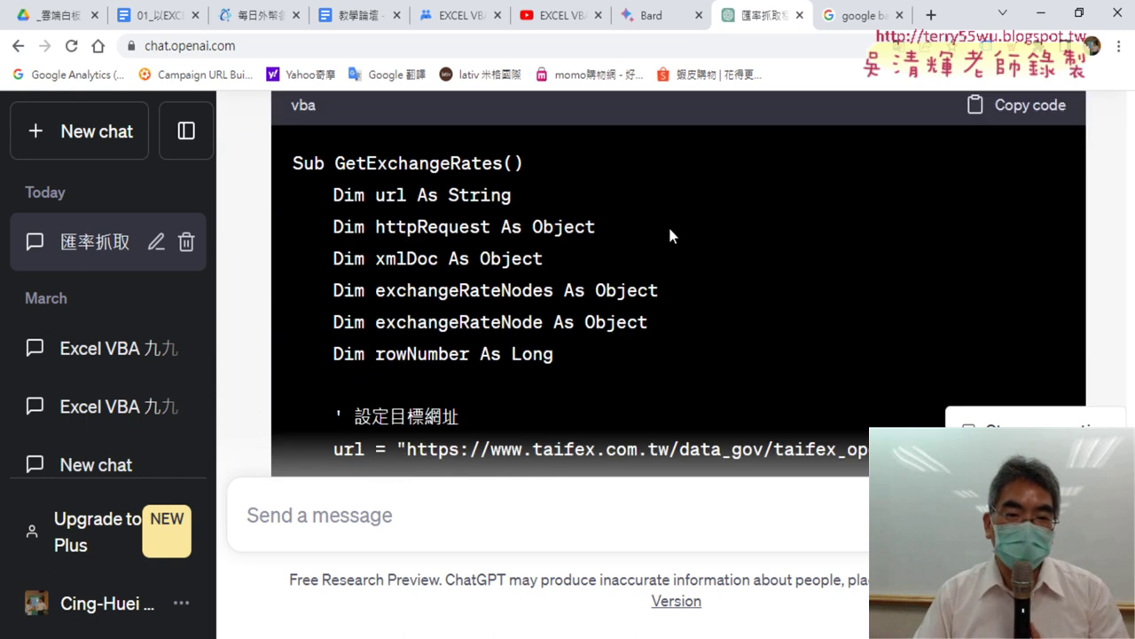
scroll(670, 235, down, 2)
scroll(670, 235, down, 1)
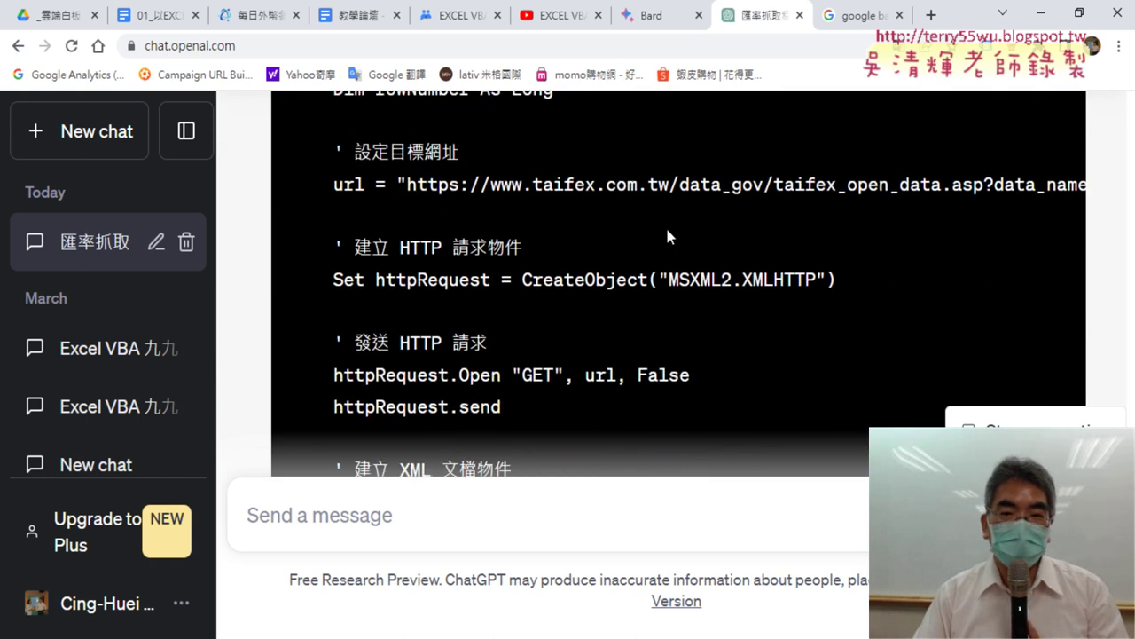
scroll(670, 230, down, 2)
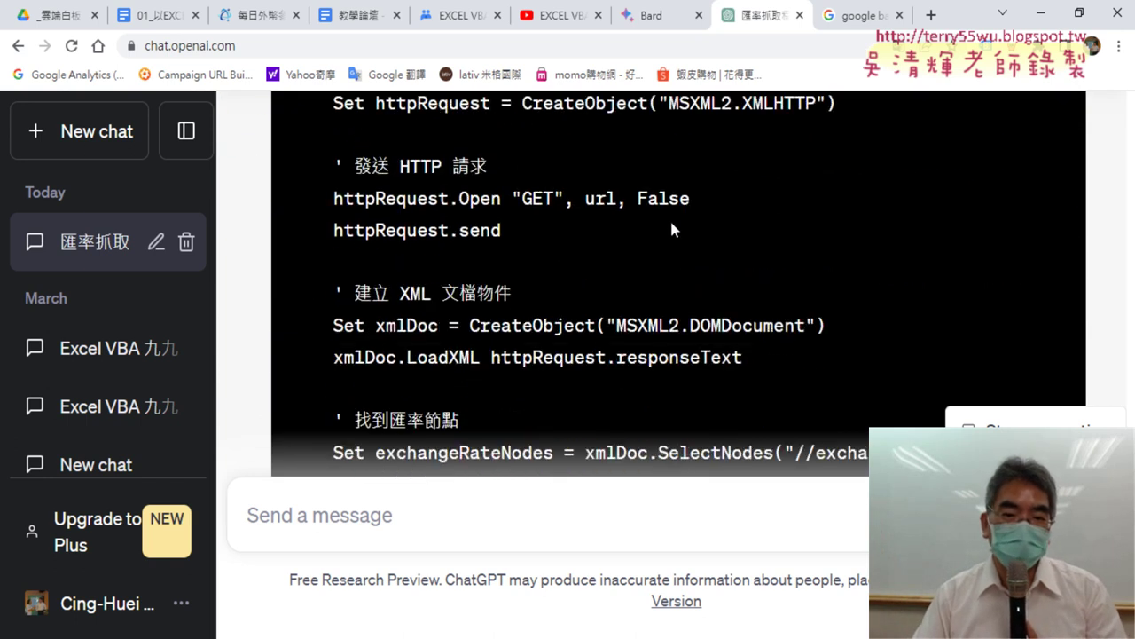
scroll(671, 230, down, 1)
scroll(671, 226, up, 3)
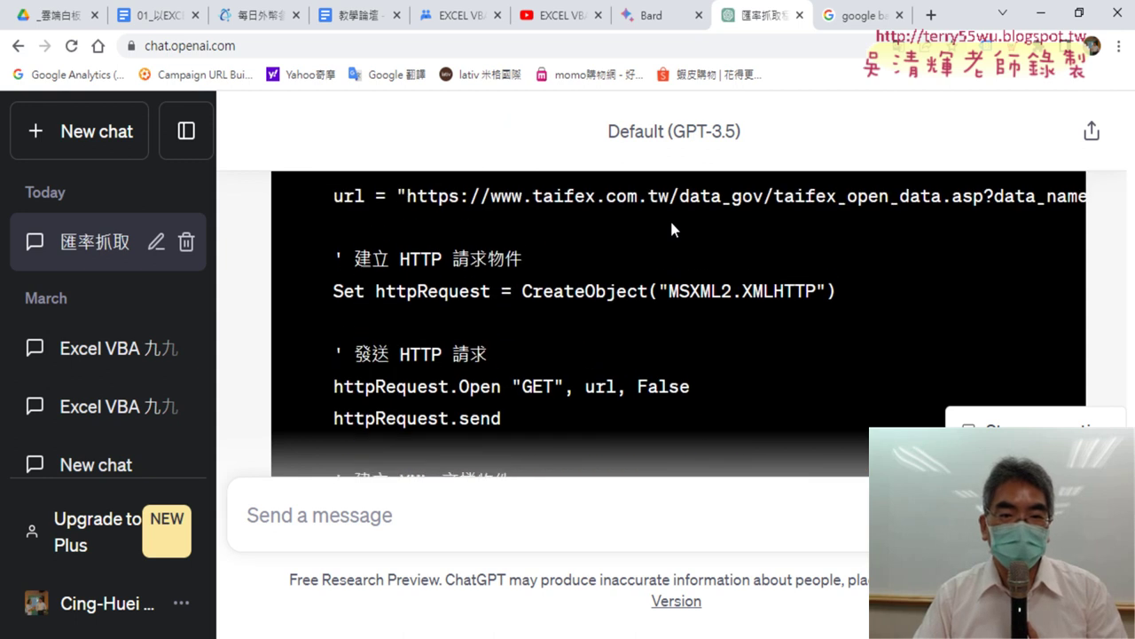
scroll(670, 222, up, 1)
scroll(461, 293, up, 1)
scroll(399, 268, up, 1)
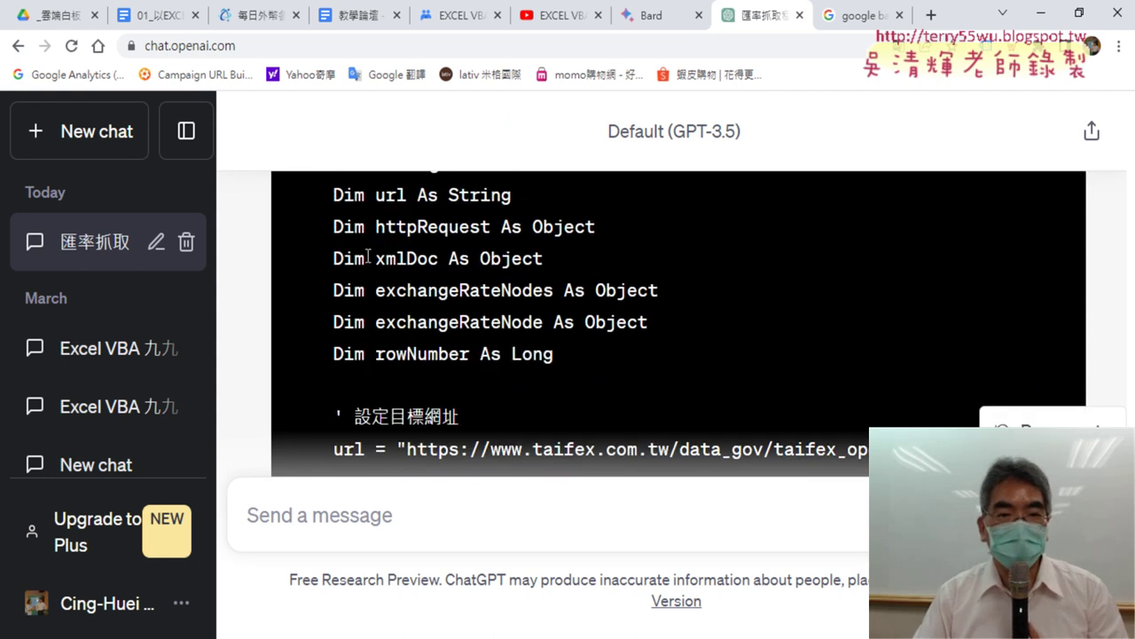
scroll(397, 264, up, 2)
scroll(373, 284, down, 2)
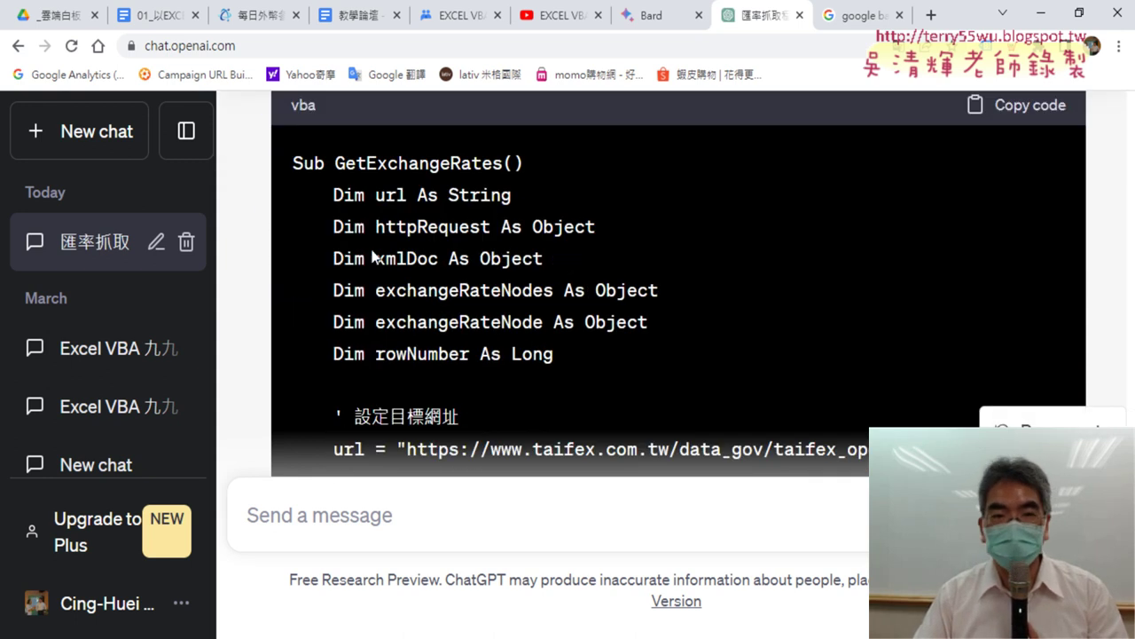
scroll(530, 301, down, 3)
scroll(530, 292, down, 1)
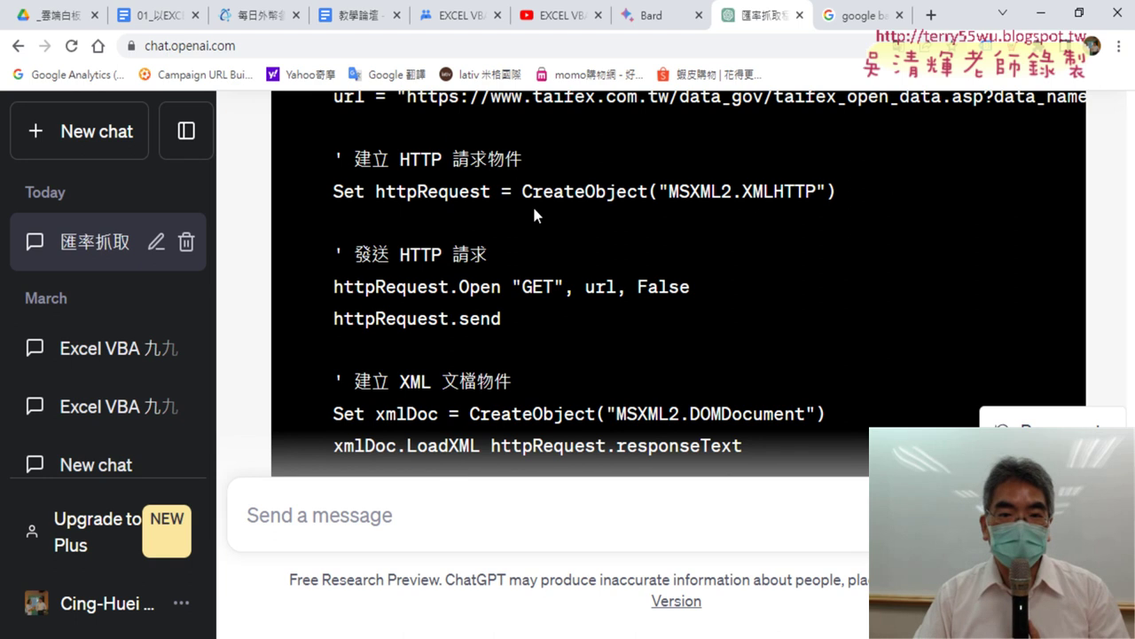
drag(359, 192, 316, 191)
click(494, 209)
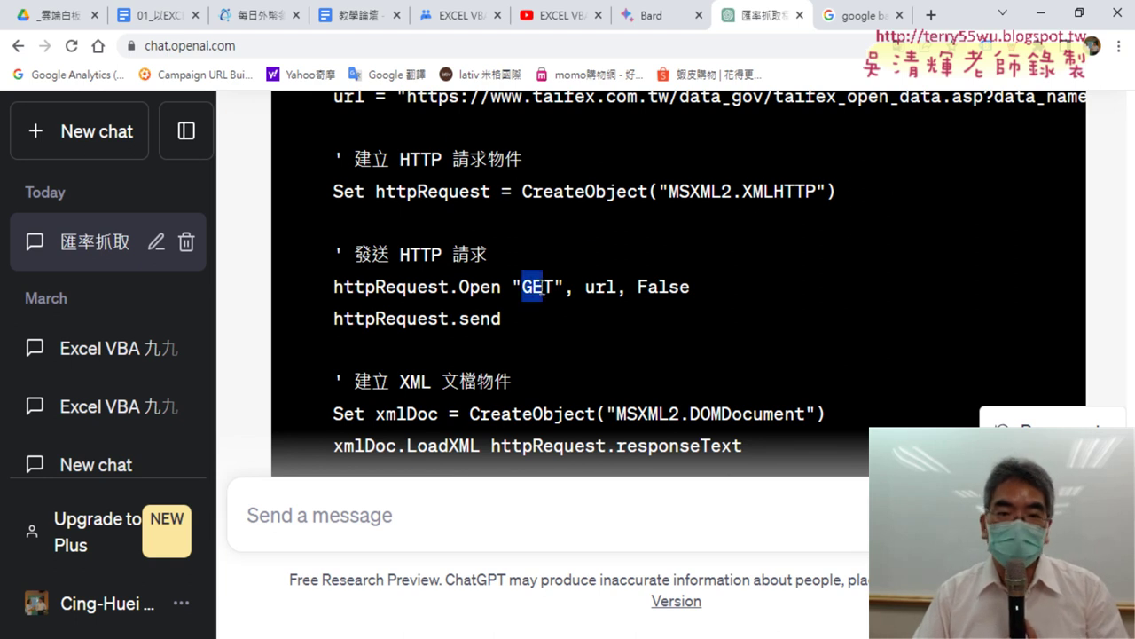
- Highlight the GET method in the request code and scroll down to the loop
drag(523, 287, 554, 287)
scroll(566, 231, down, 2)
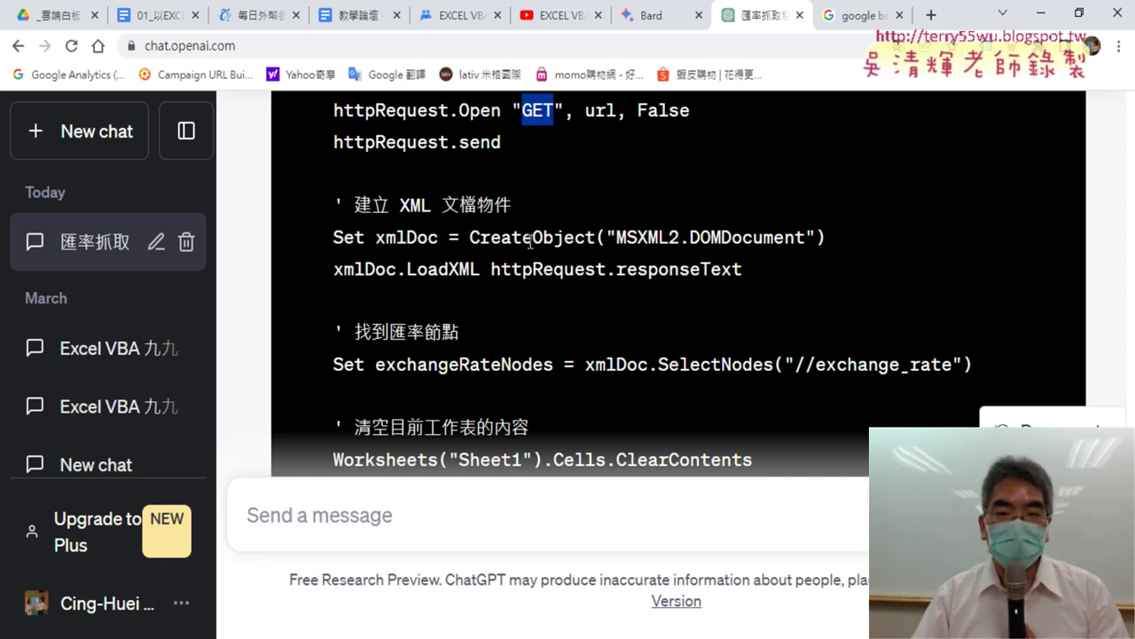
scroll(532, 242, down, 2)
scroll(550, 253, down, 1)
scroll(585, 266, down, 1)
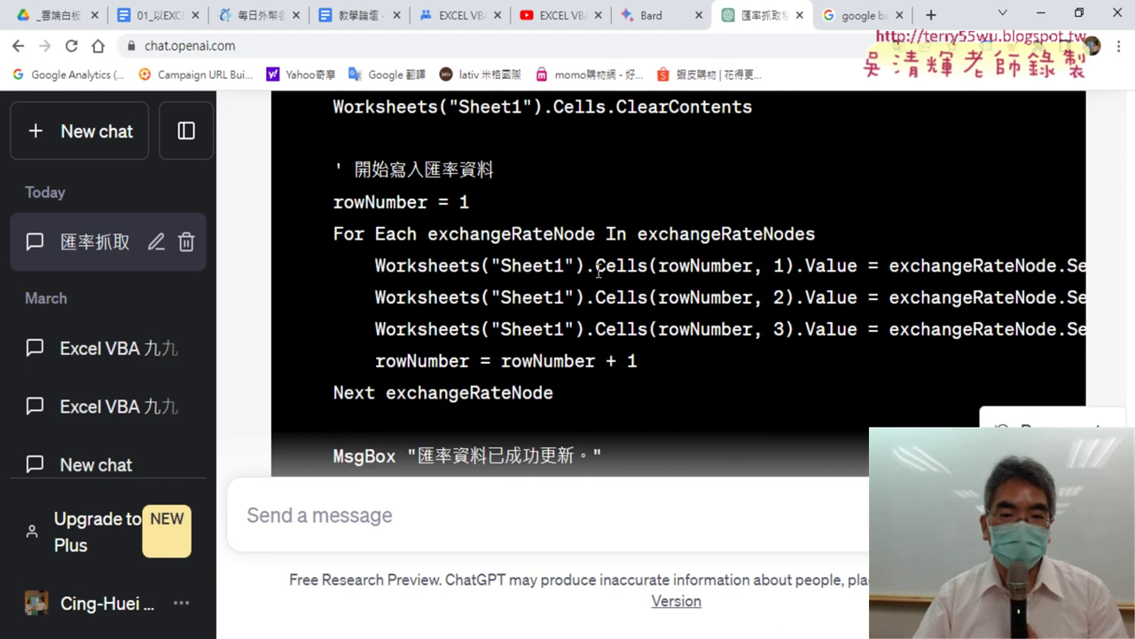
- Mark Cells and the Worksheets("Sheet1") reference in the rate-writing loop
drag(595, 266, 649, 266)
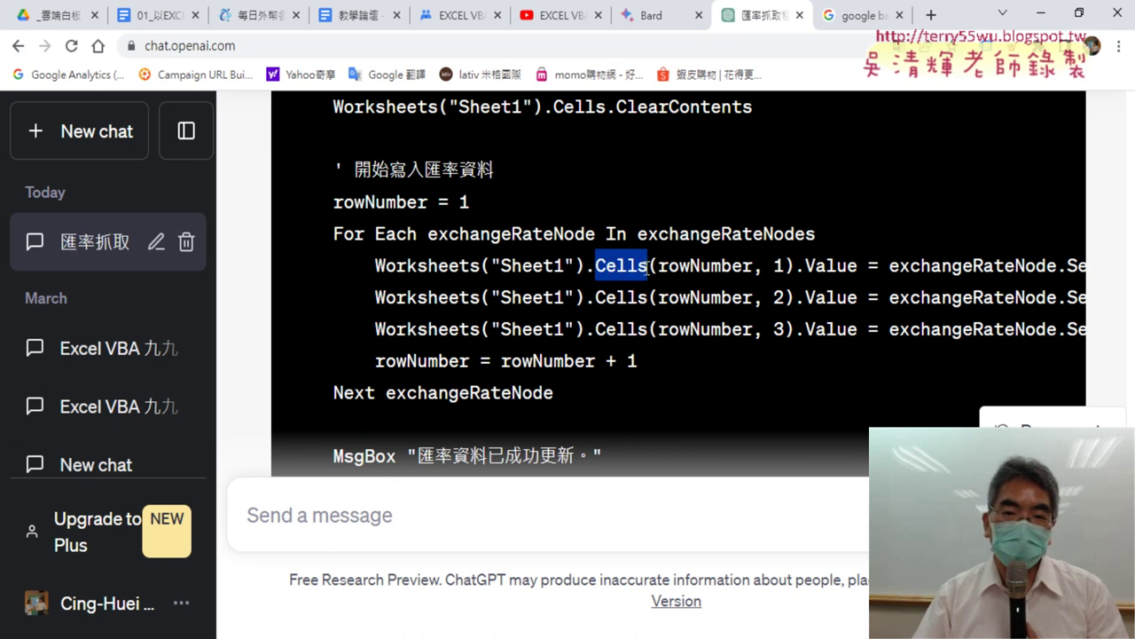
drag(365, 266, 592, 266)
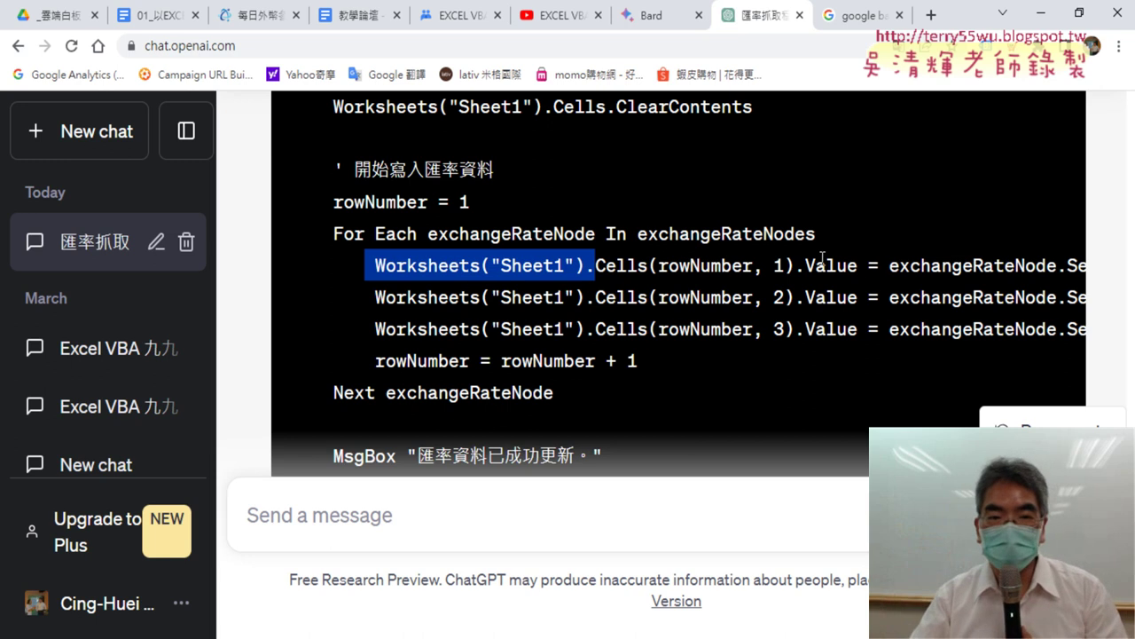
scroll(818, 266, down, 3)
scroll(757, 218, up, 2)
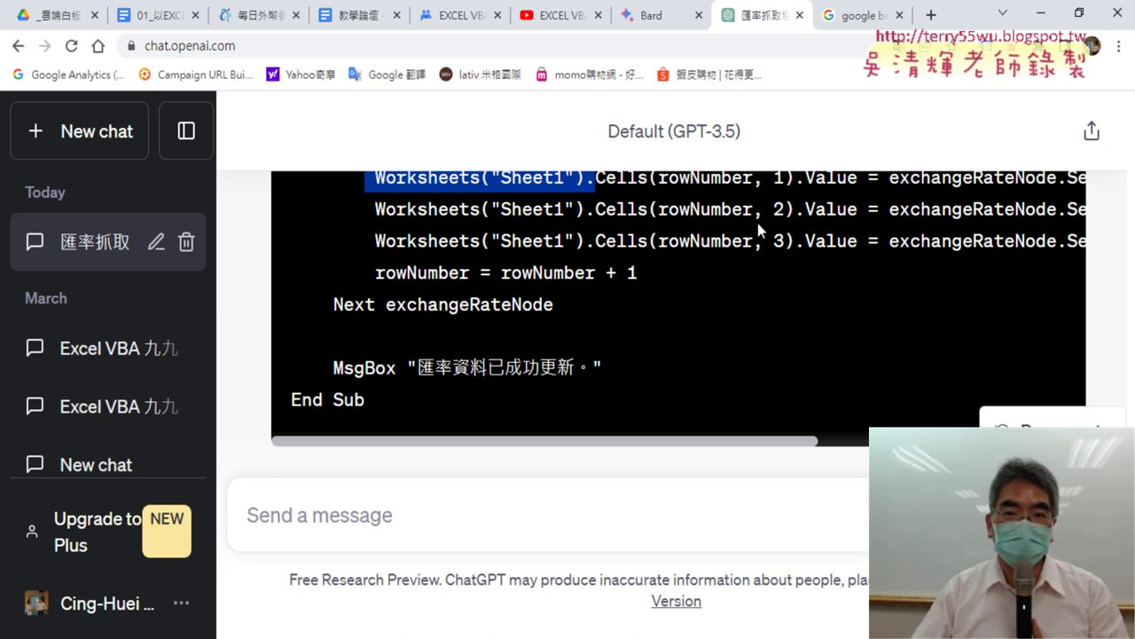
- In the Bard conversation, paste the TAIFEX exchange-rate VBA request with 貼上 and send it
click(657, 18)
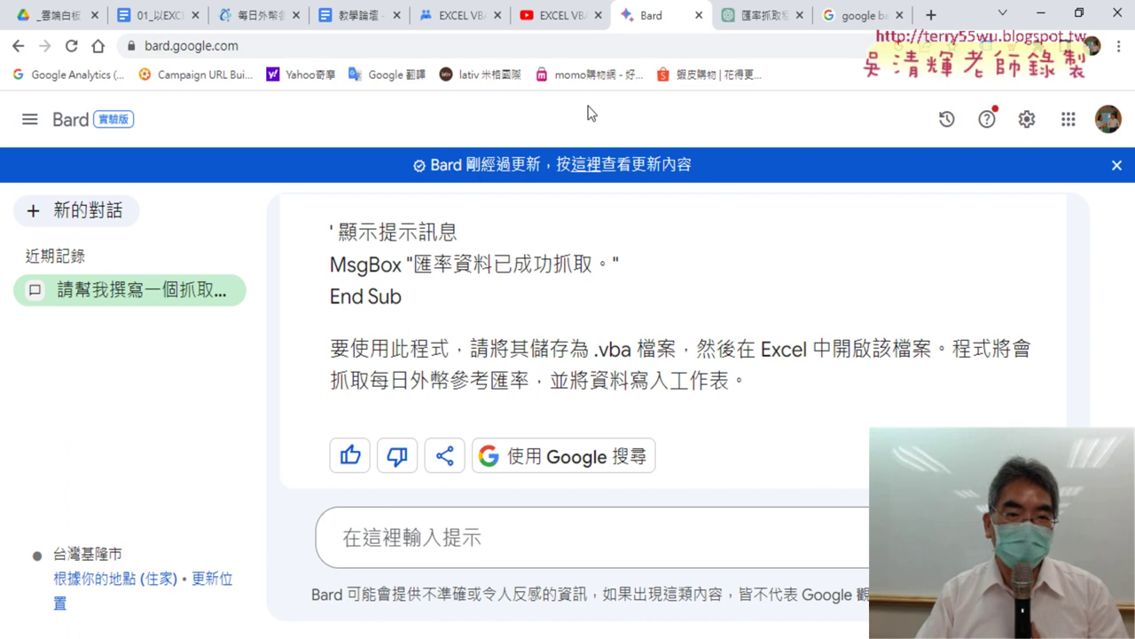
right_click(398, 549)
click(466, 406)
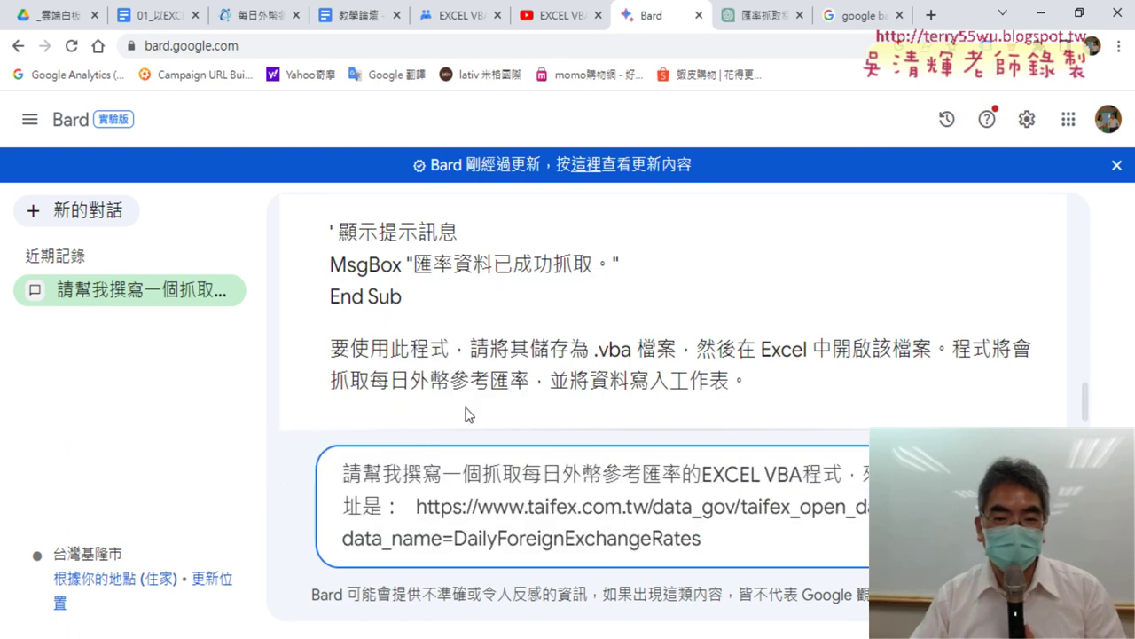
key(Return)
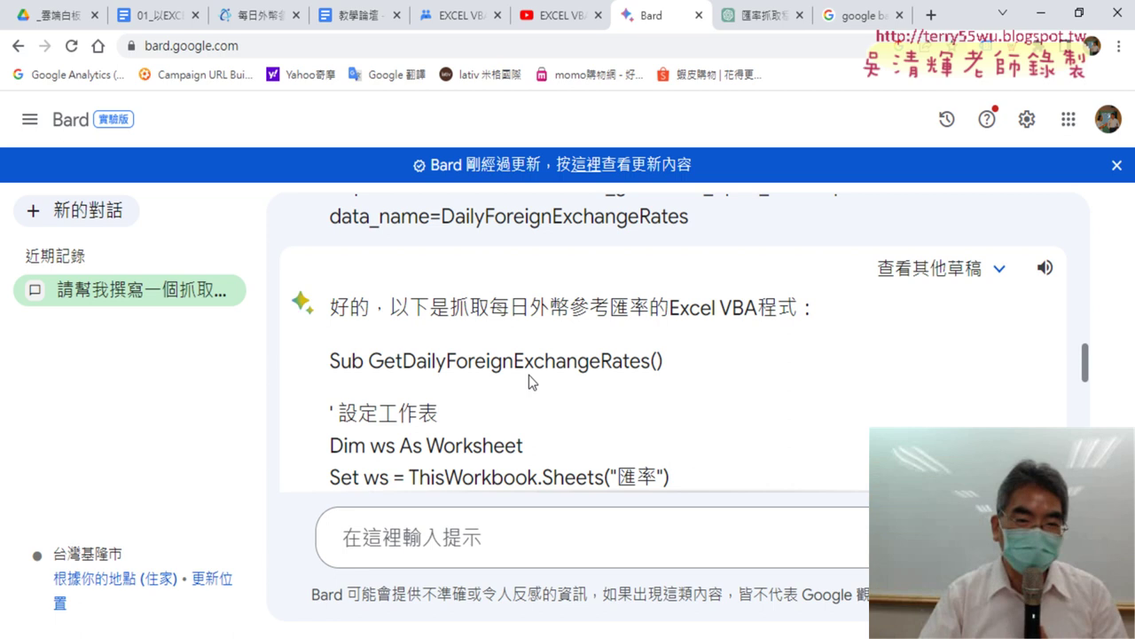
scroll(411, 349, down, 1)
scroll(426, 333, down, 1)
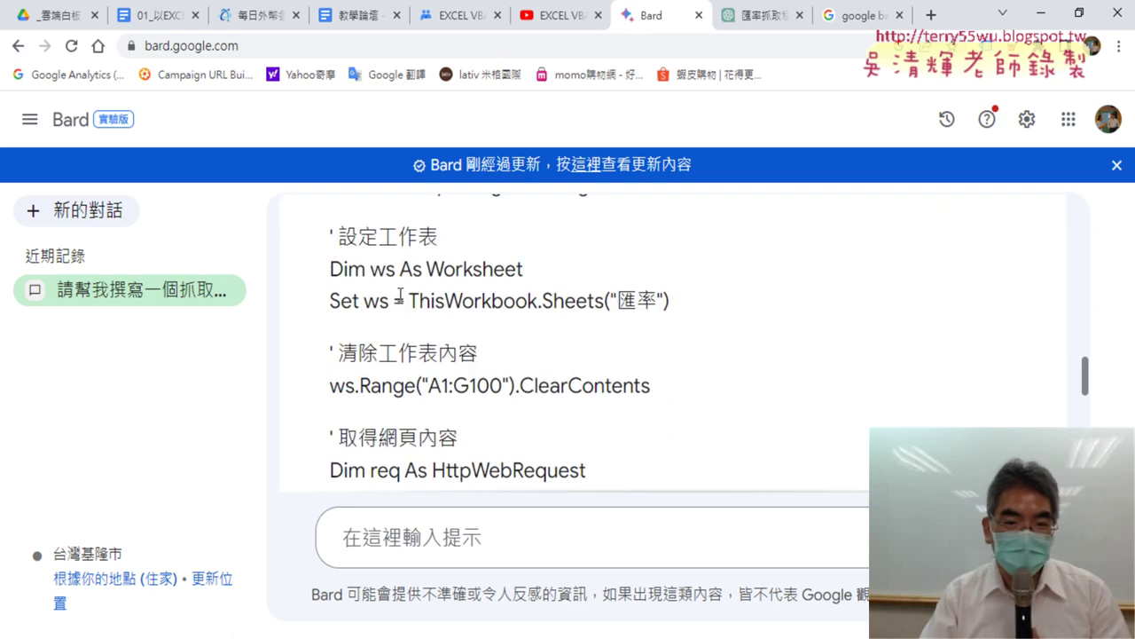
scroll(580, 327, down, 1)
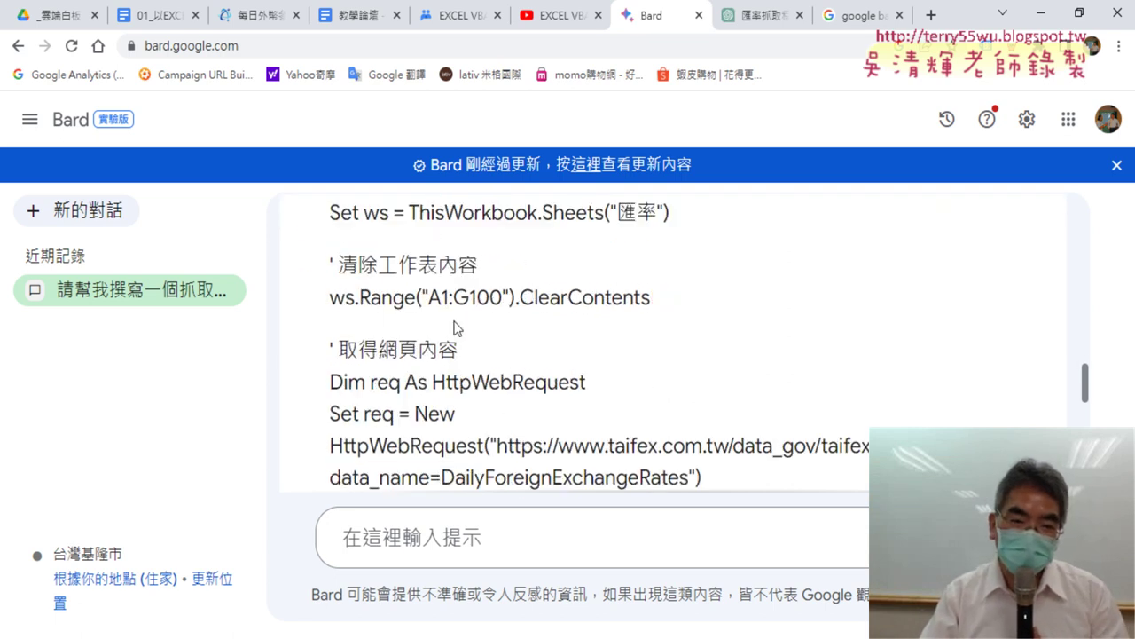
scroll(628, 328, down, 1)
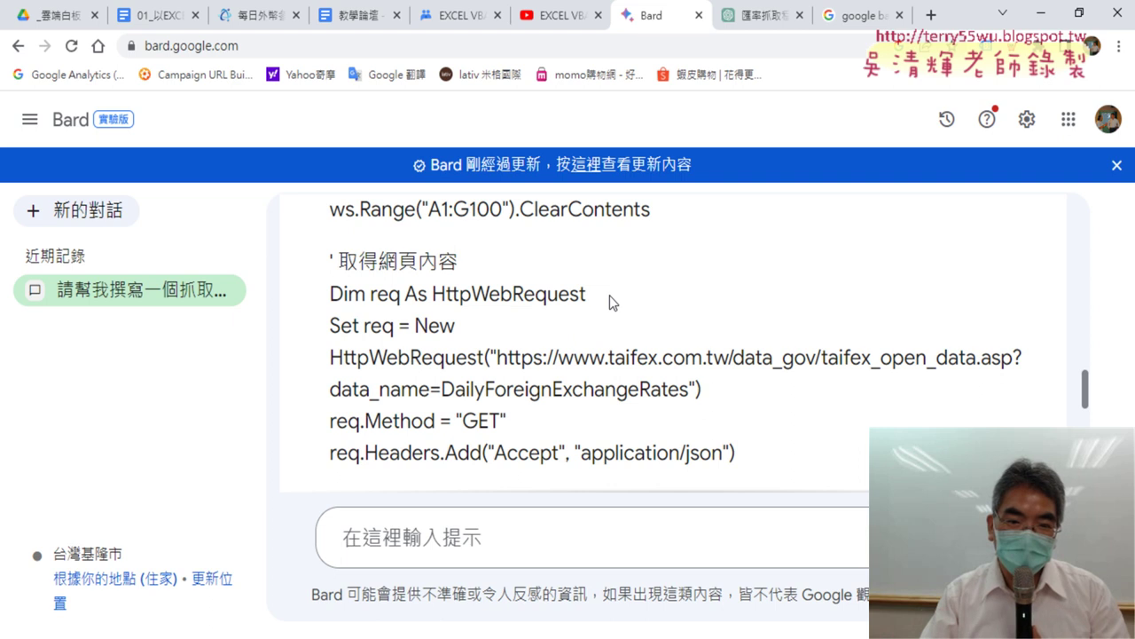
mouse_move(609, 295)
mouse_down()
mouse_move(423, 295)
mouse_move(435, 295)
mouse_up()
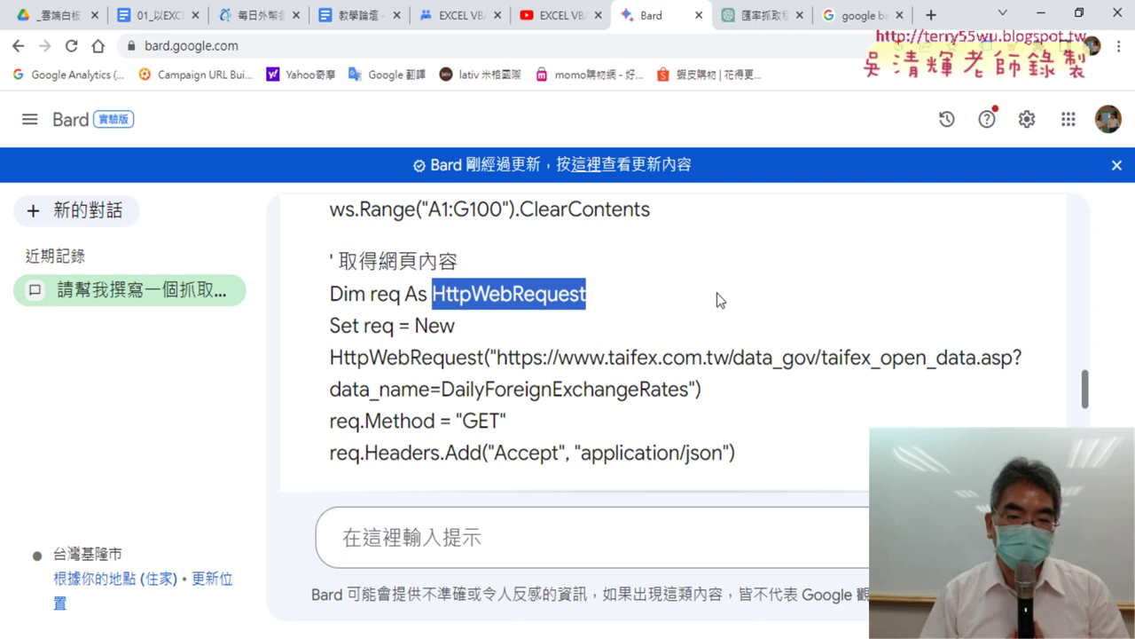
scroll(672, 324, down, 2)
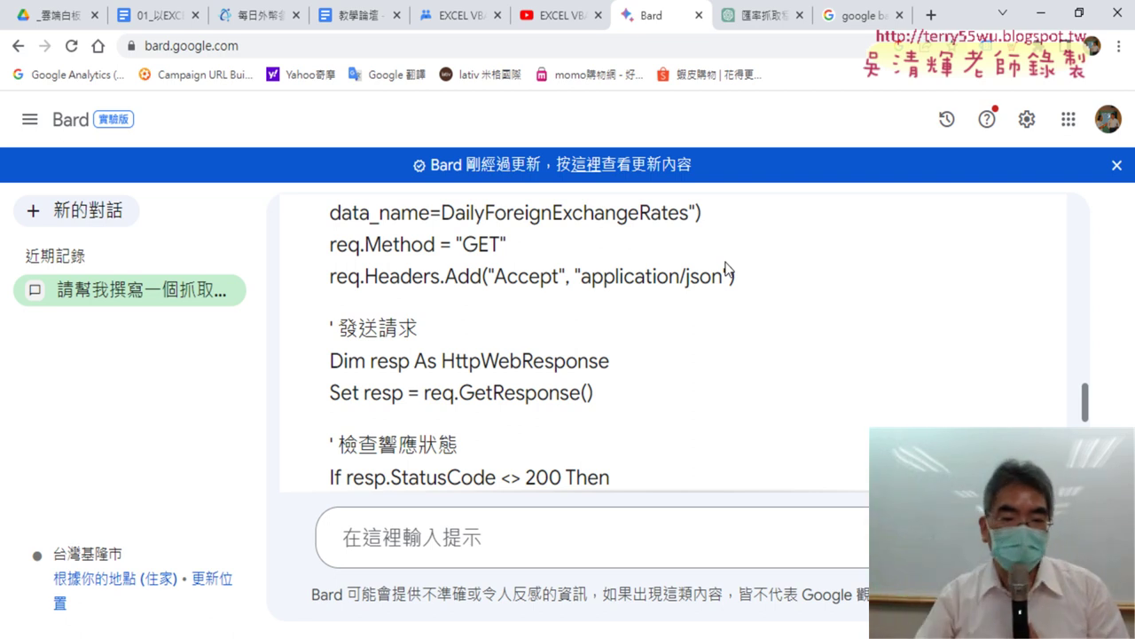
scroll(726, 271, down, 3)
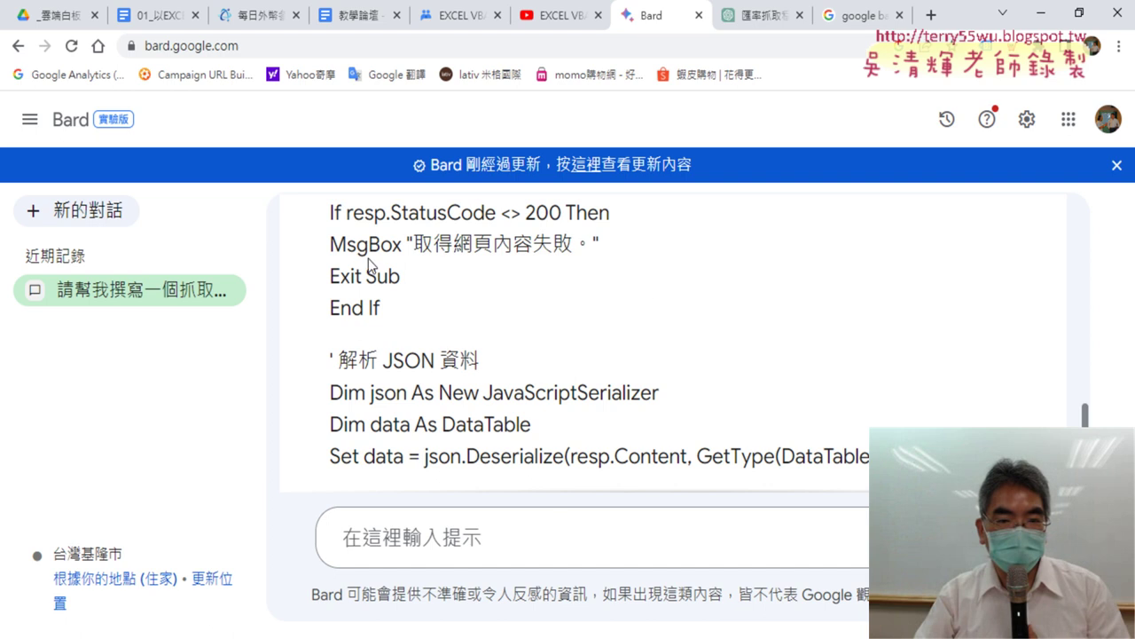
scroll(656, 287, down, 1)
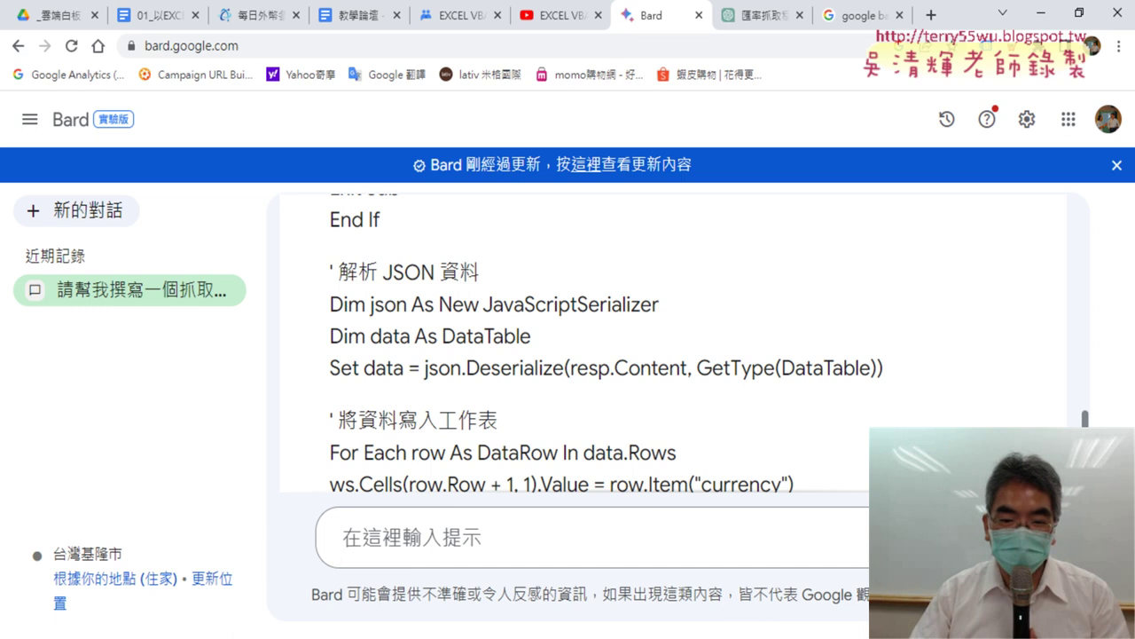
- Open Module1's 匯率下載 macro, widen the editor, and place the cursor in the QueryTables lines
key(alt+Tab)
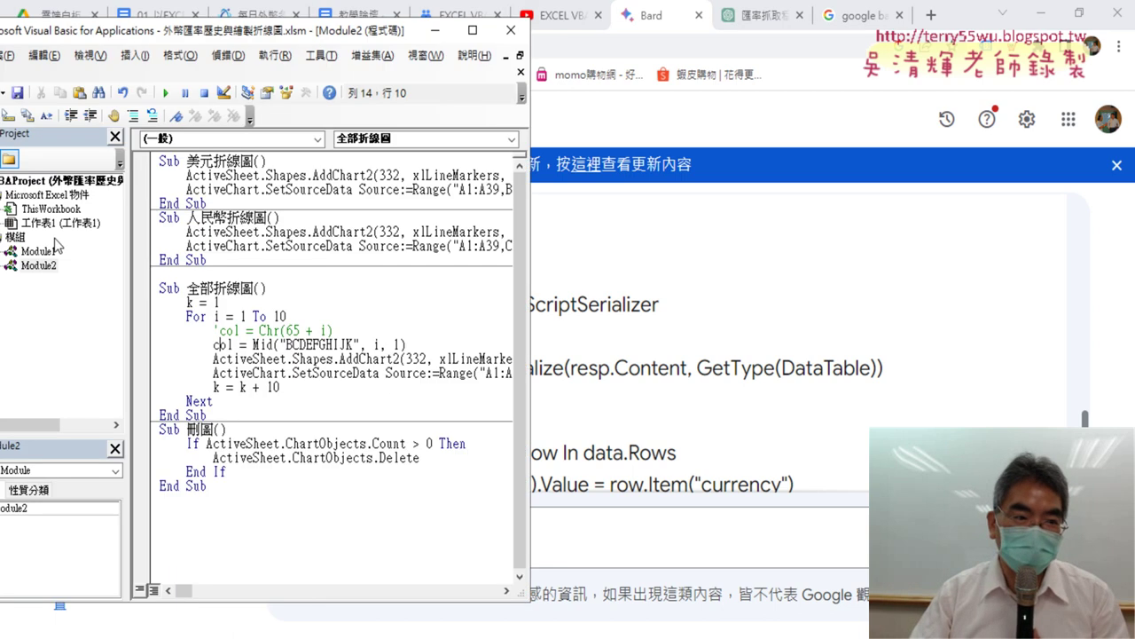
double_click(38, 251)
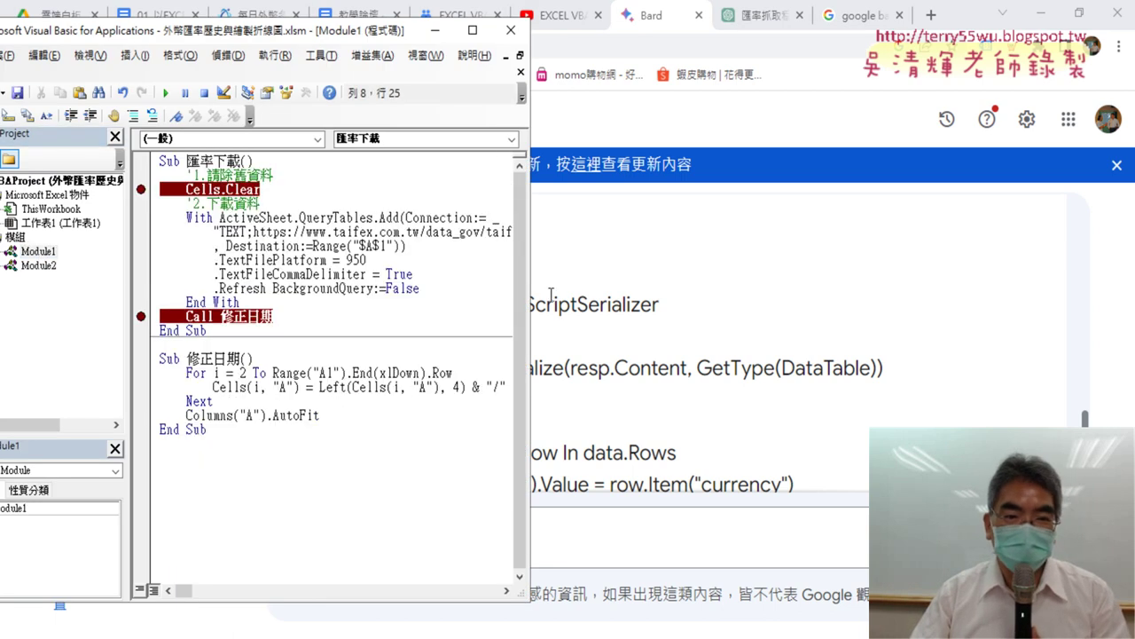
drag(531, 293, 1038, 294)
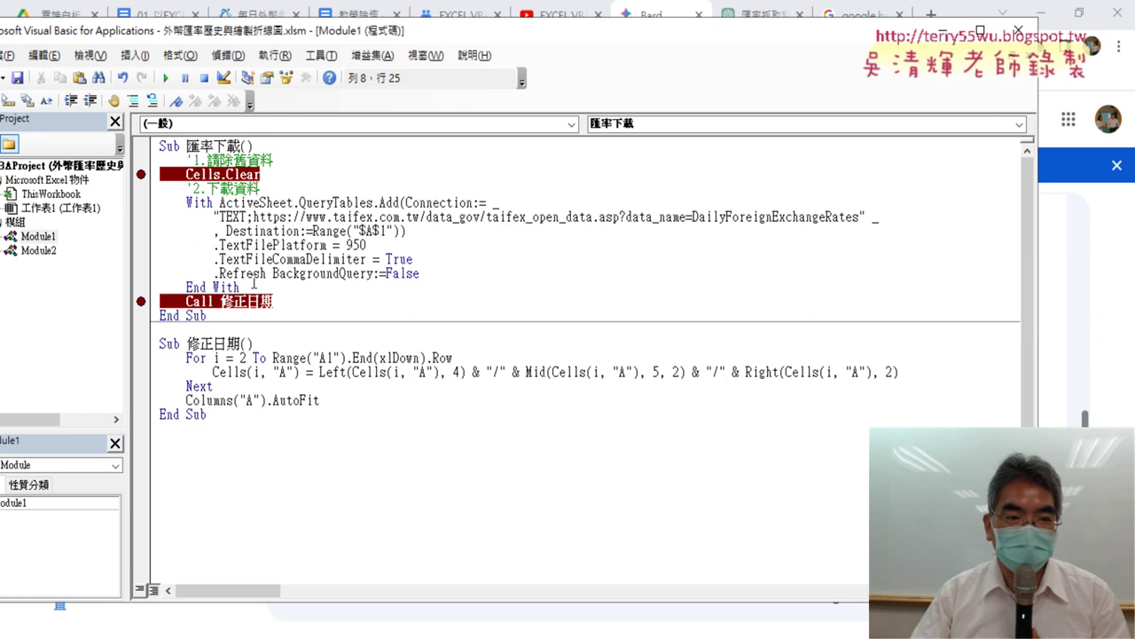
mouse_move(253, 282)
mouse_down()
mouse_move(301, 202)
mouse_move(374, 202)
mouse_up()
click(301, 202)
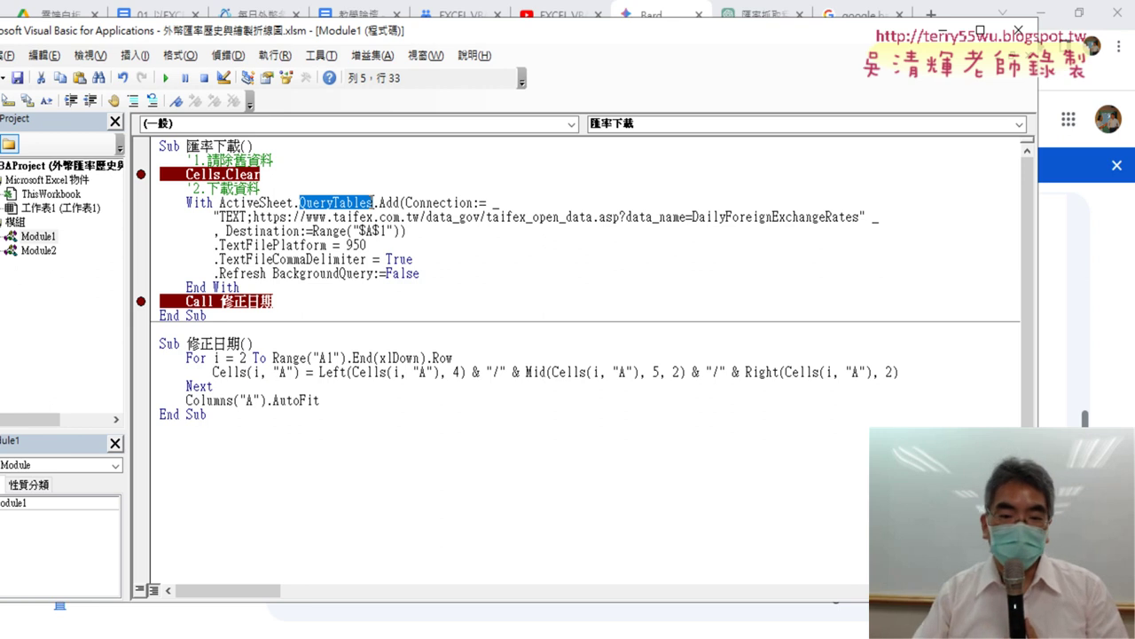
mouse_move(59, 605)
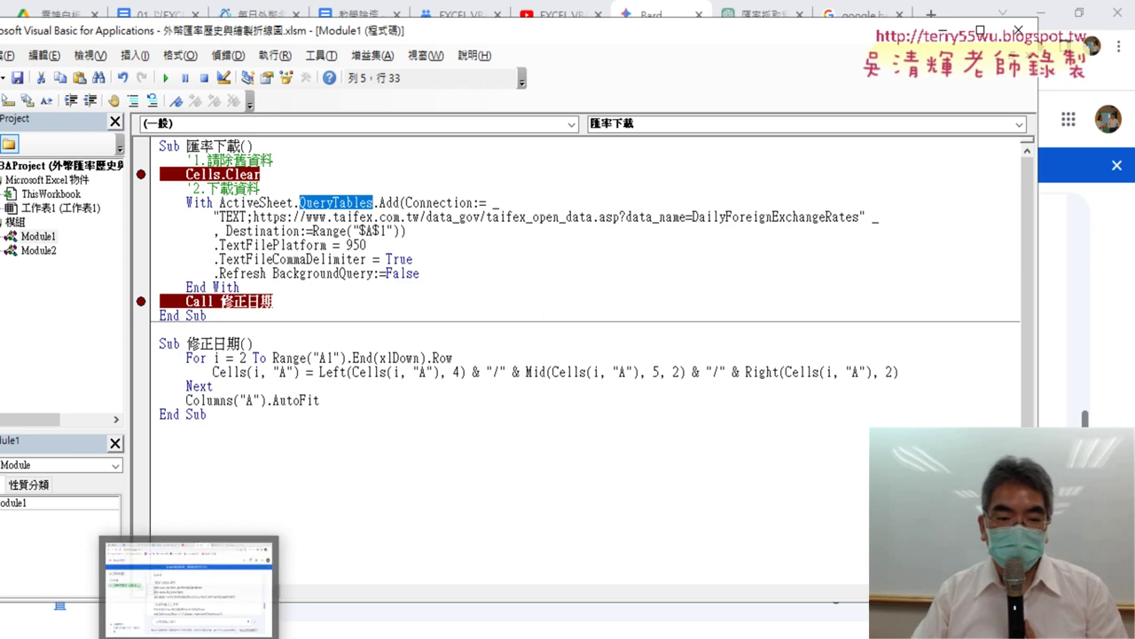
- Return to ChatGPT's exchange-rate conversation in Chrome and start a new chat
click(196, 614)
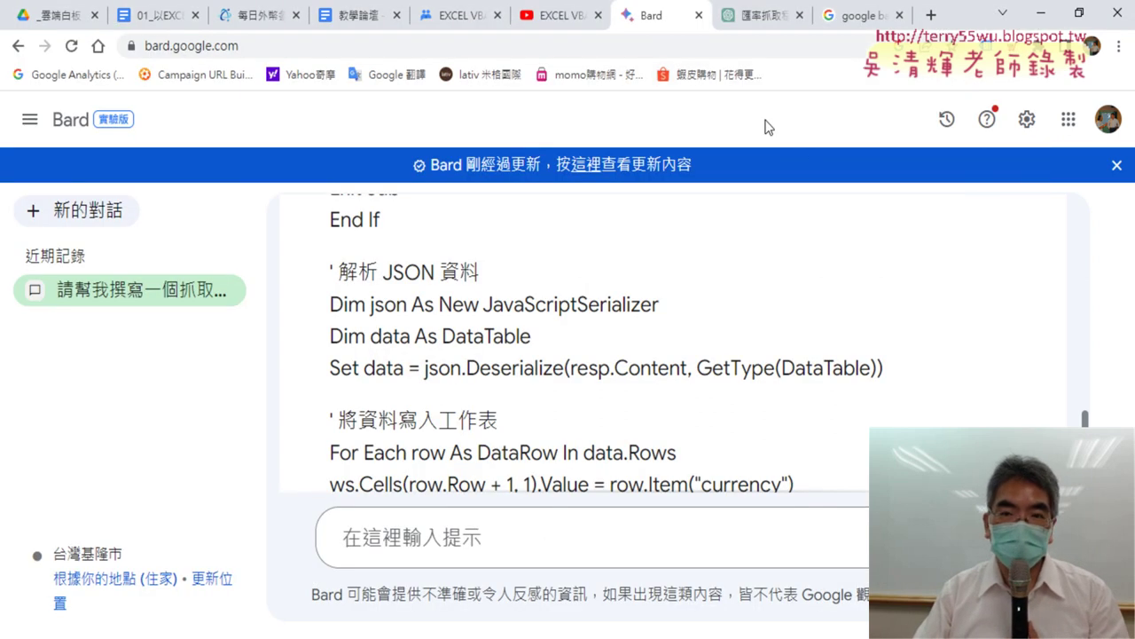
click(757, 19)
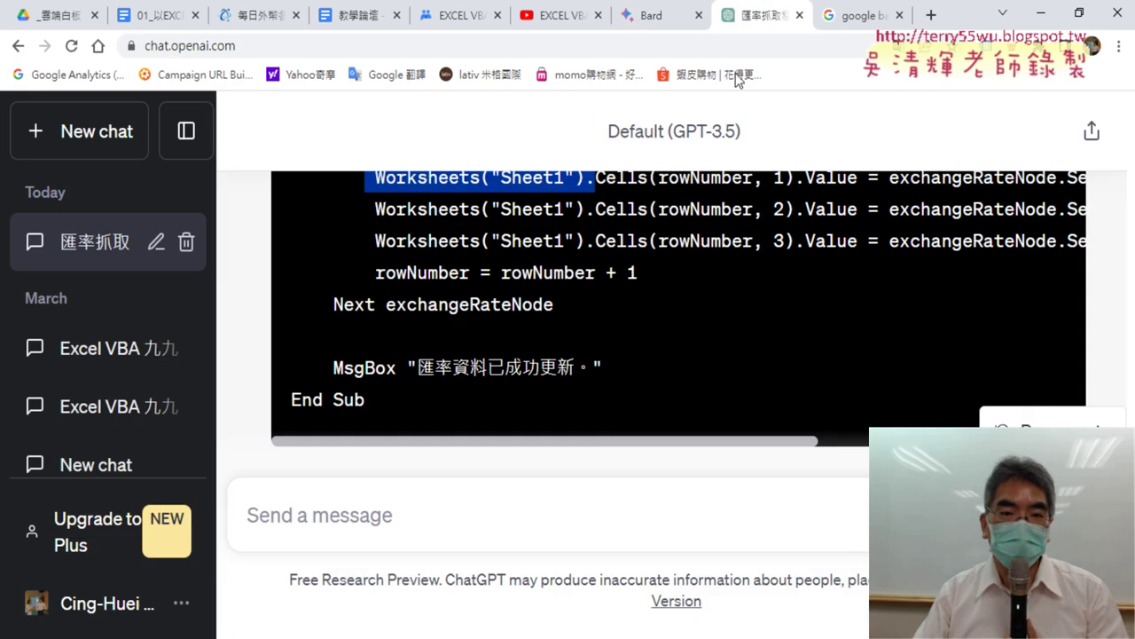
scroll(851, 355, up, 5)
scroll(850, 355, up, 5)
scroll(1026, 382, up, 5)
scroll(1027, 382, up, 2)
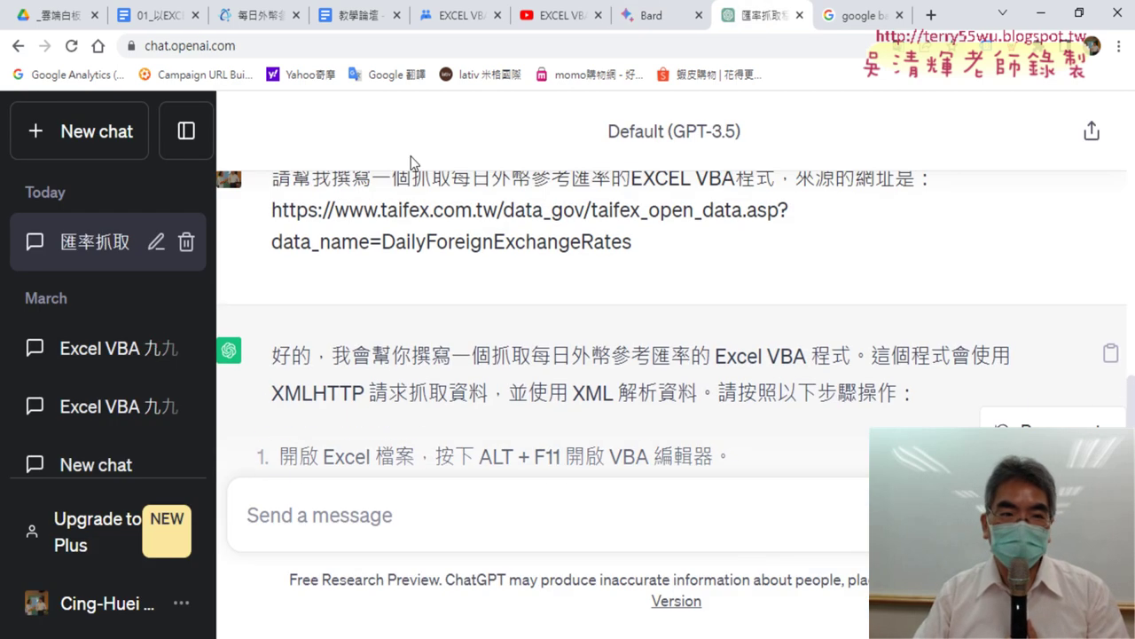
click(71, 49)
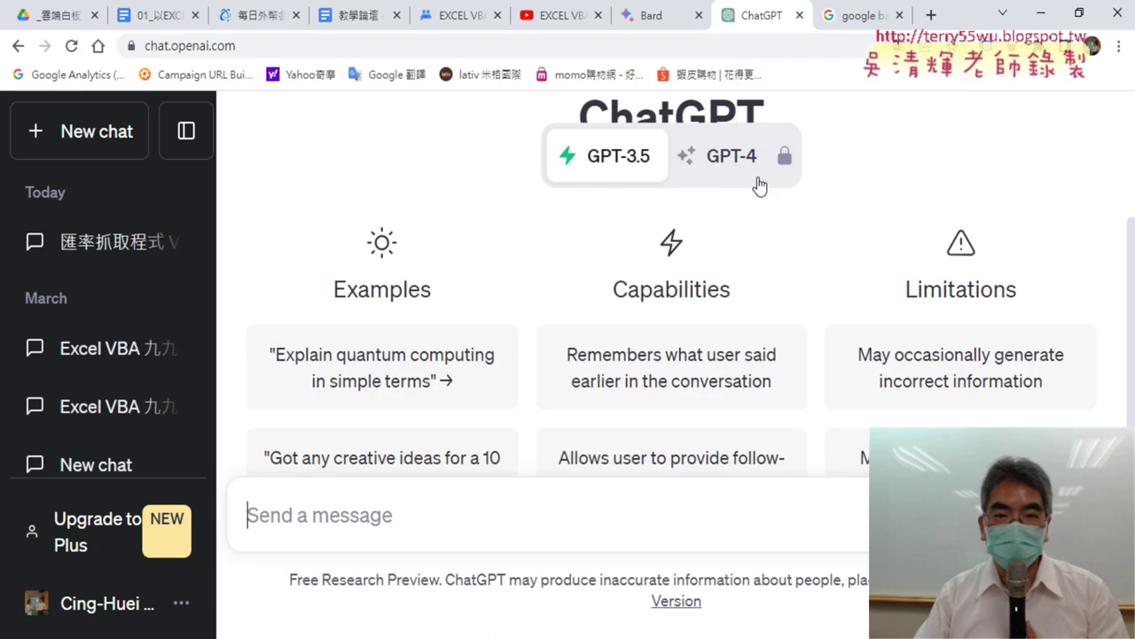
- Try GPT-4, dismiss the paid Plus plan offer, and go back to Bard
click(732, 167)
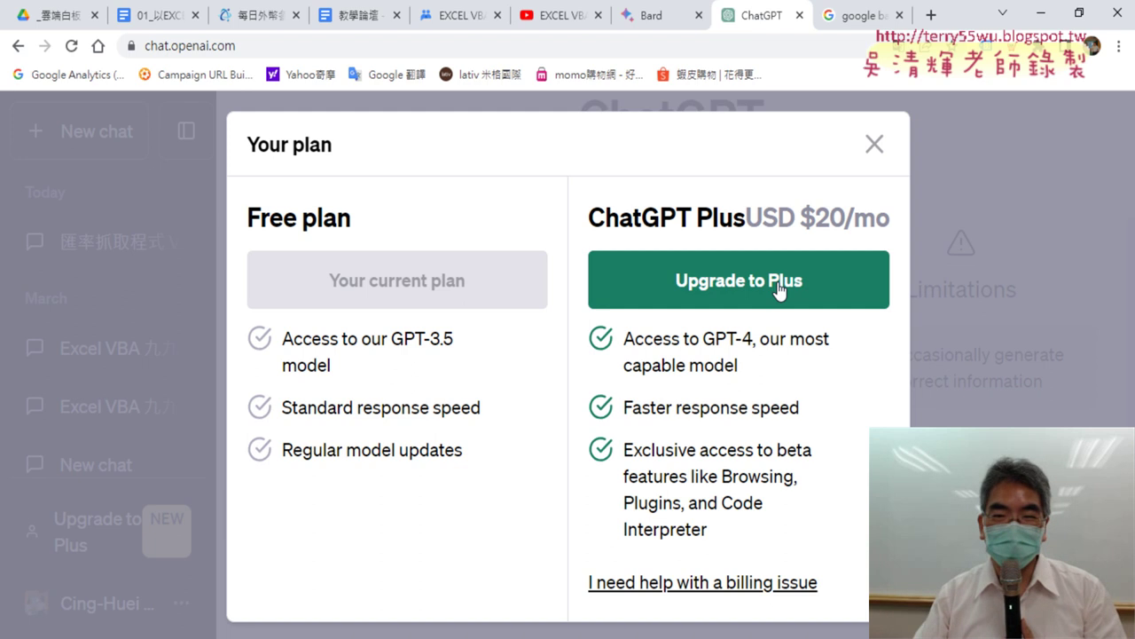
click(874, 148)
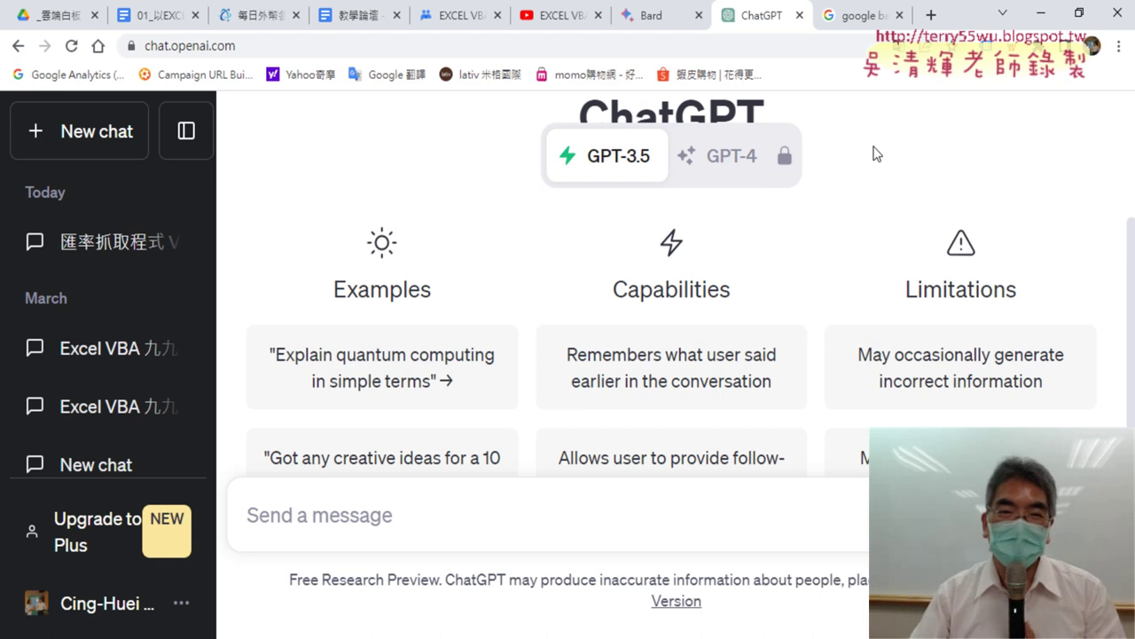
click(655, 18)
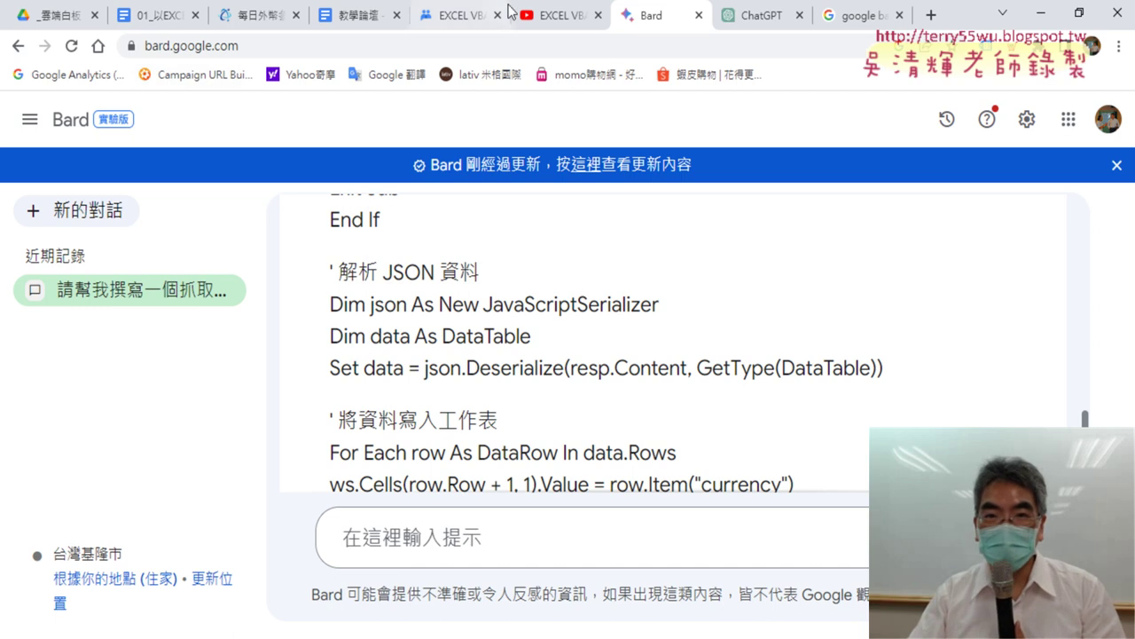
- Switch from Bard's answer to the ChatGPT start-page tab
click(753, 19)
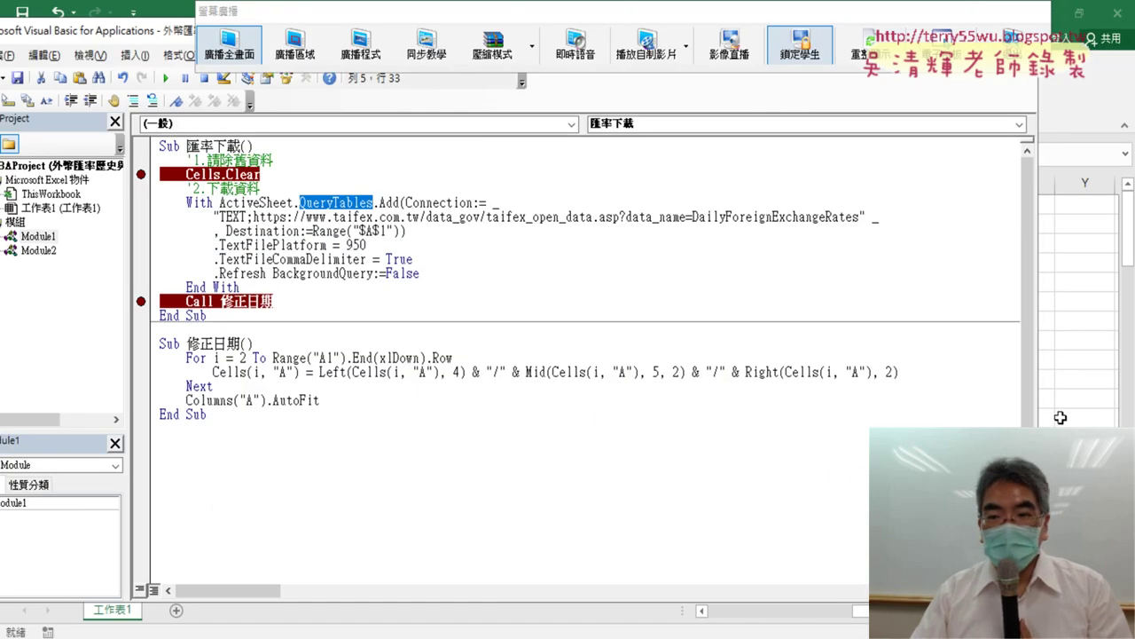
- Narrow the VBA editor and select the USD exchange-rate chart on the worksheet
drag(1038, 418, 524, 425)
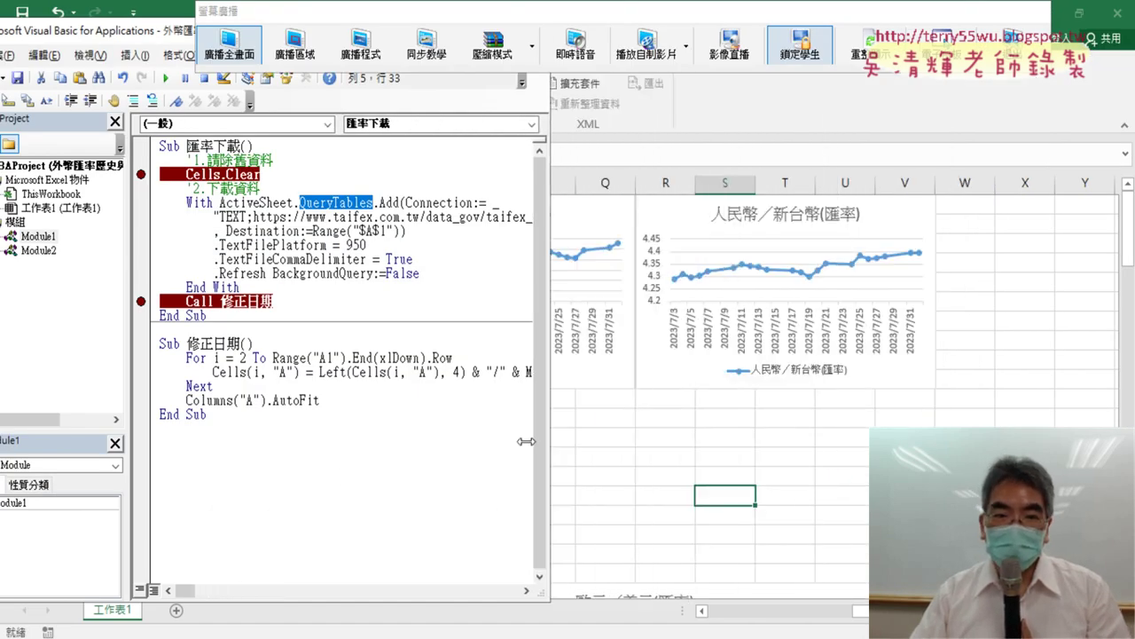
key(alt+F11)
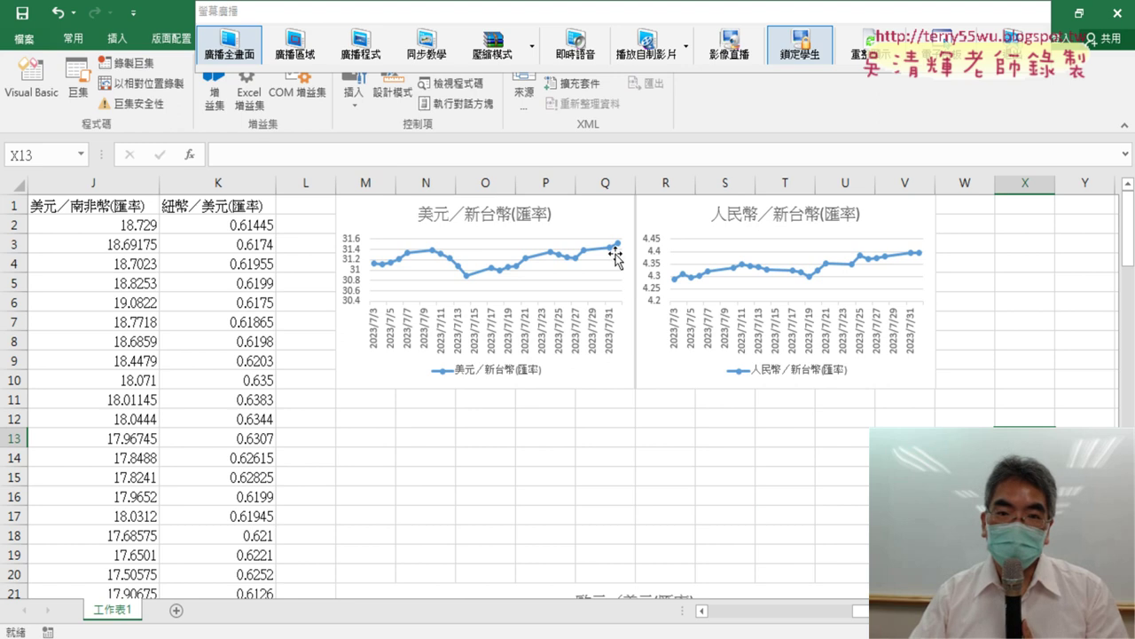
click(597, 213)
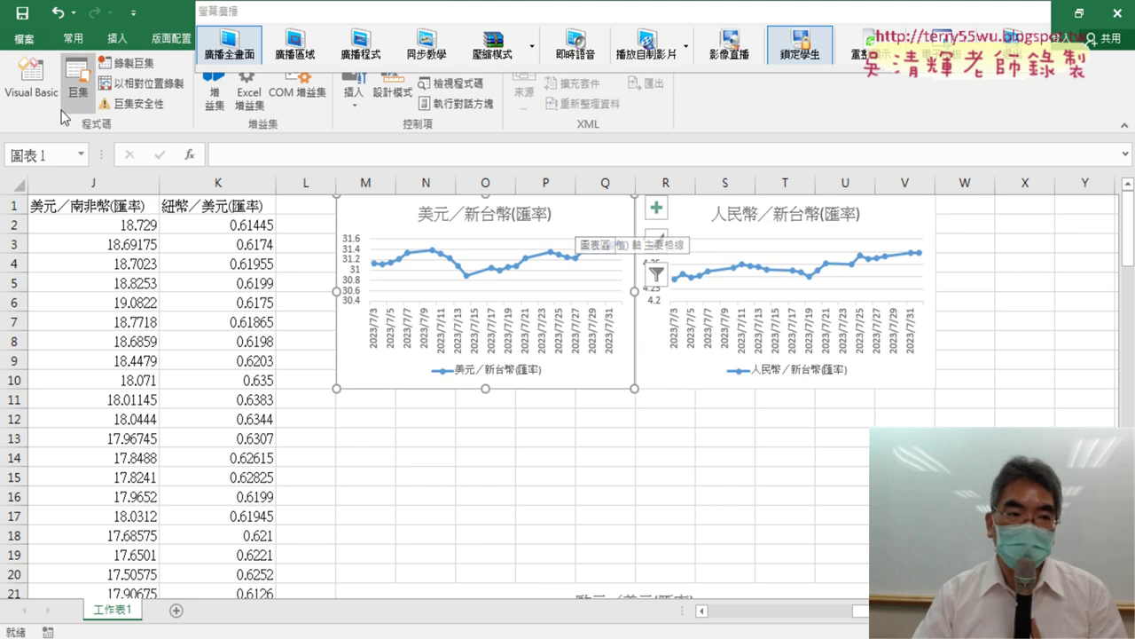
- Reopen the VBA editor over the worksheet with Module2's chart macros showing
click(31, 78)
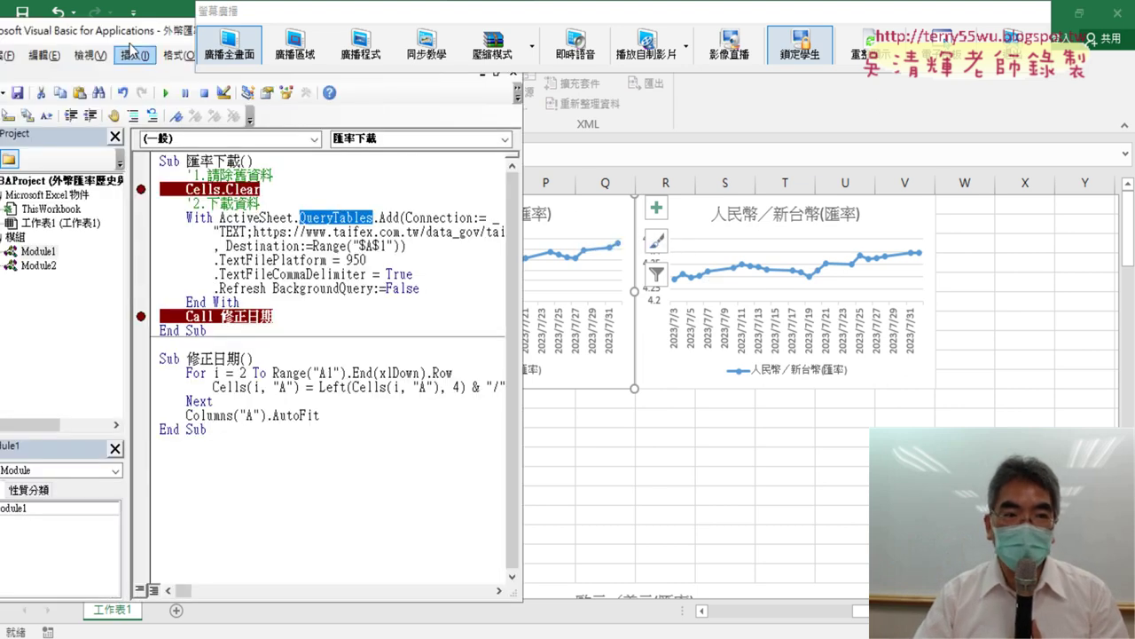
drag(124, 29, 458, 72)
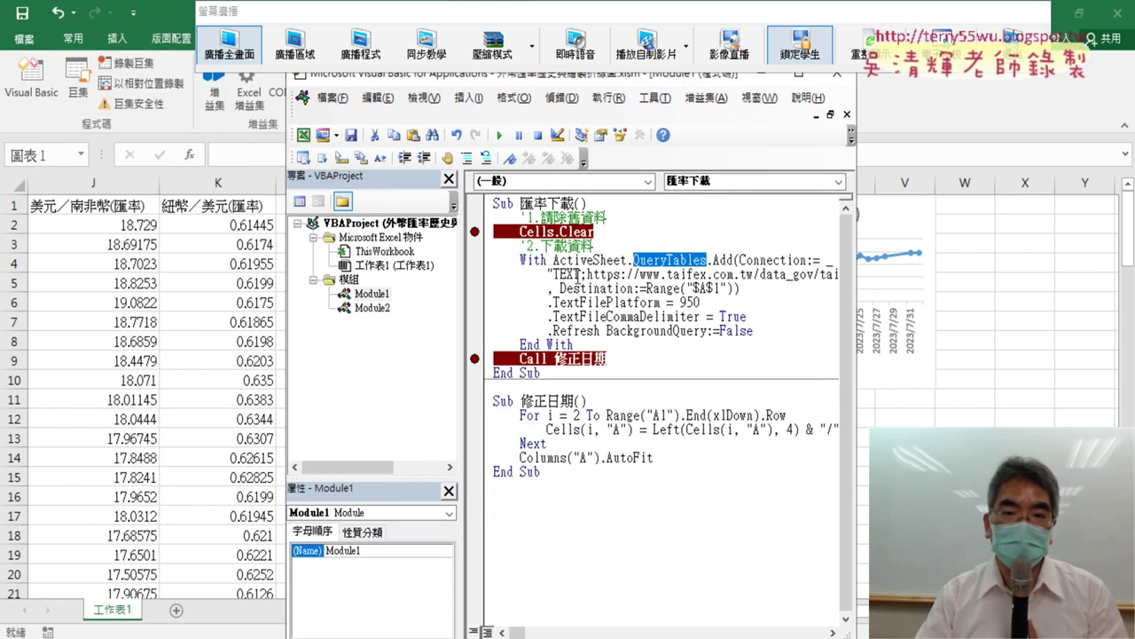
double_click(372, 308)
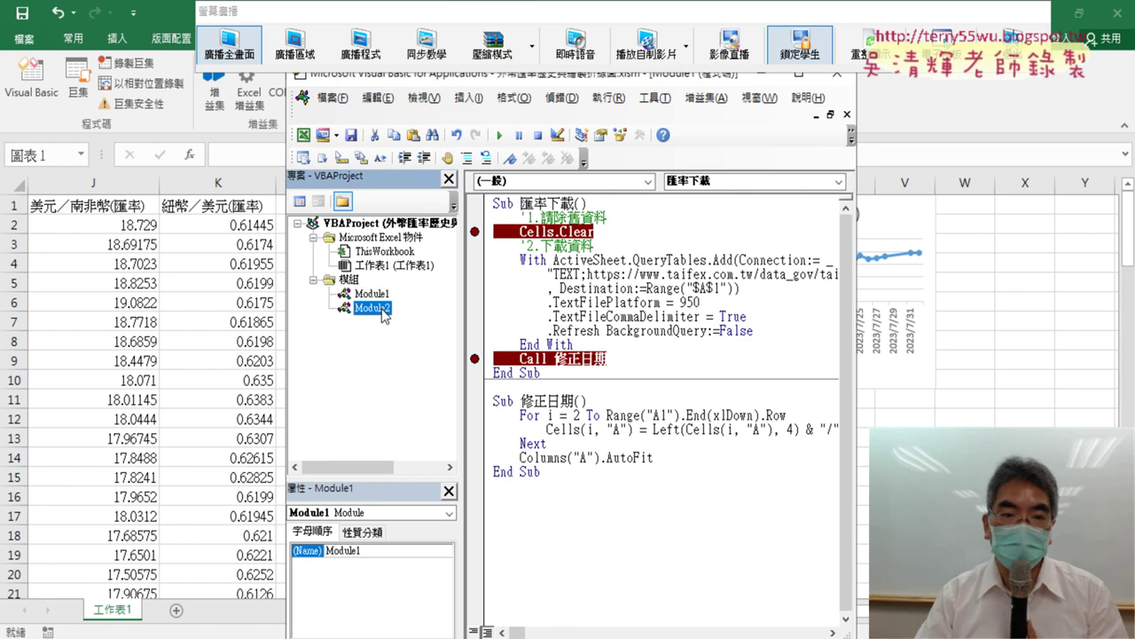
click(550, 99)
drag(523, 79, 401, 103)
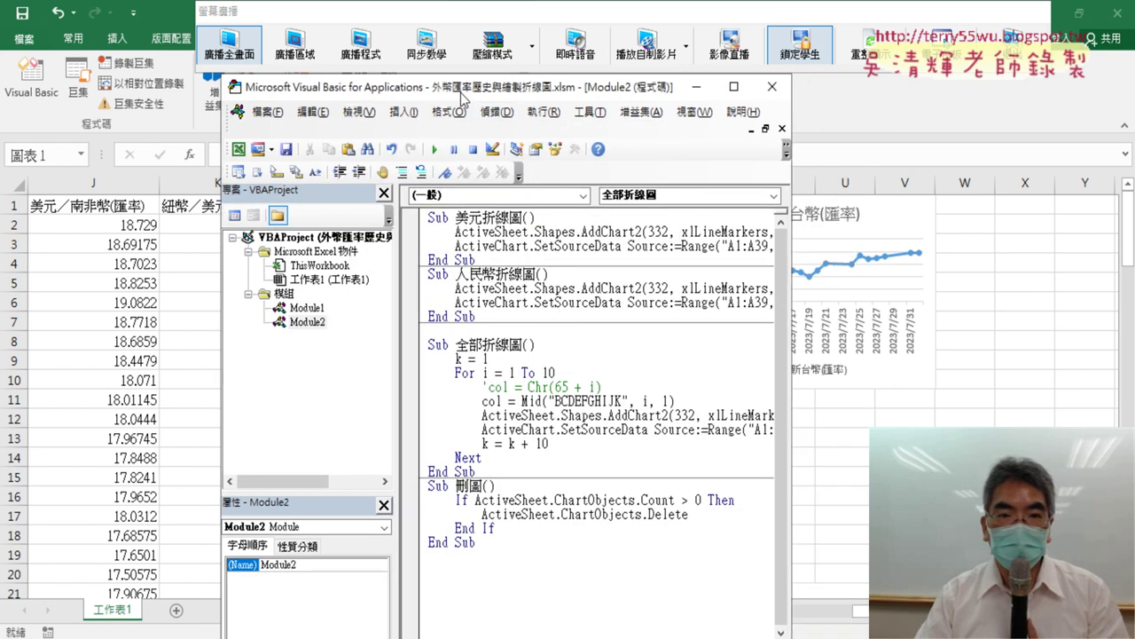
- Arrange the macro editor beside the worksheet showing the exchange-rate charts
click(996, 116)
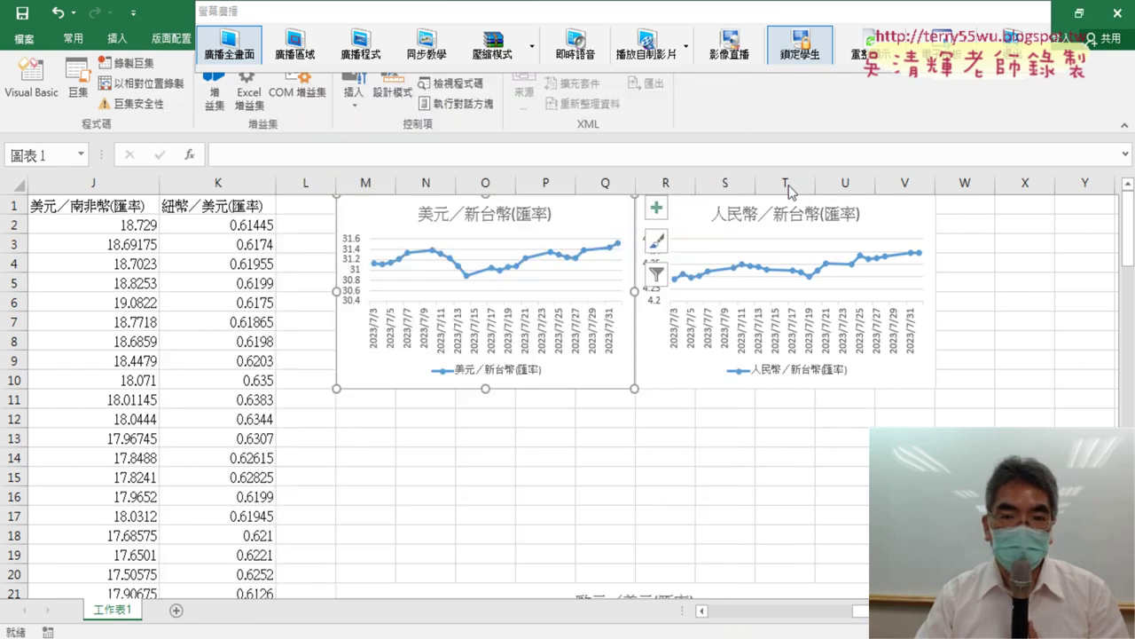
click(31, 80)
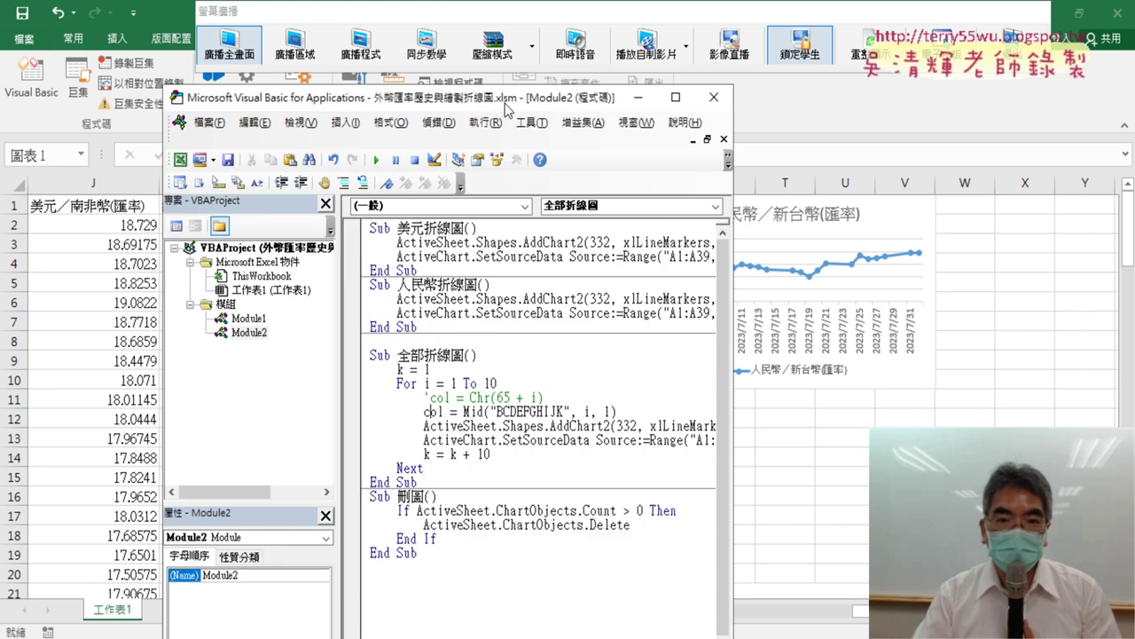
drag(505, 105, 382, 106)
click(743, 494)
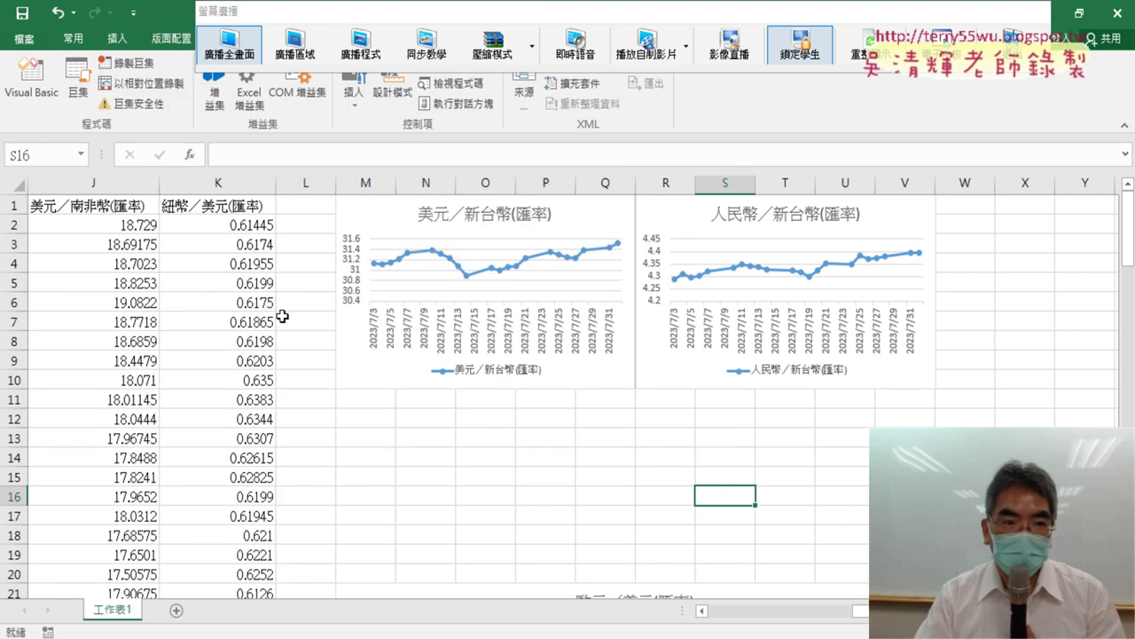
click(36, 83)
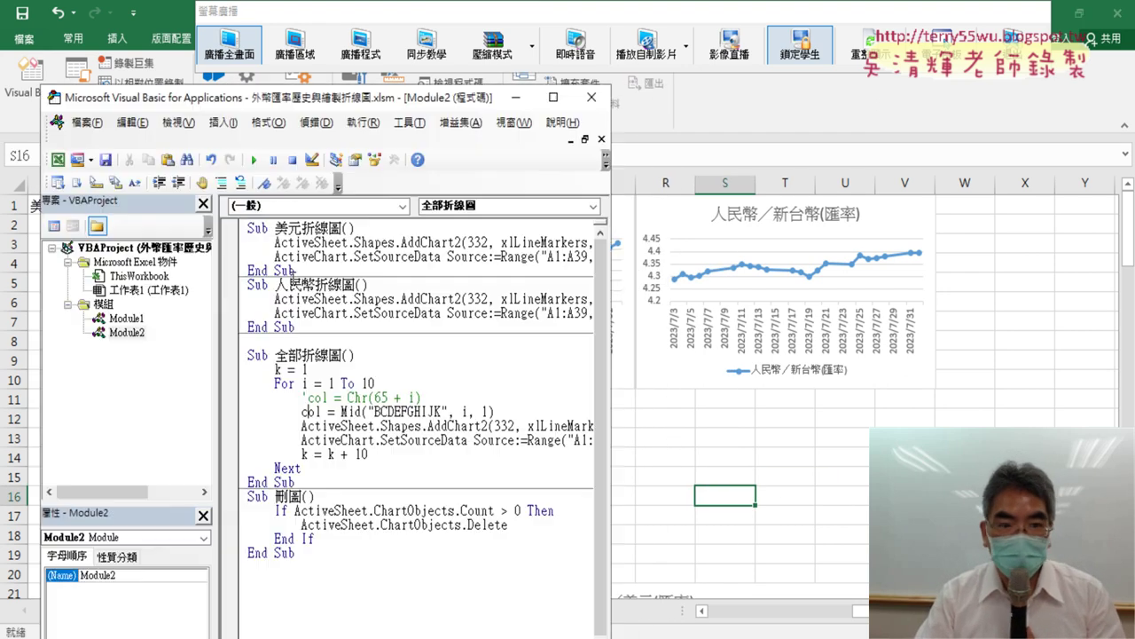
- Highlight the 刪圖 procedure's chart-count If check and its delete-all-charts statement
click(402, 524)
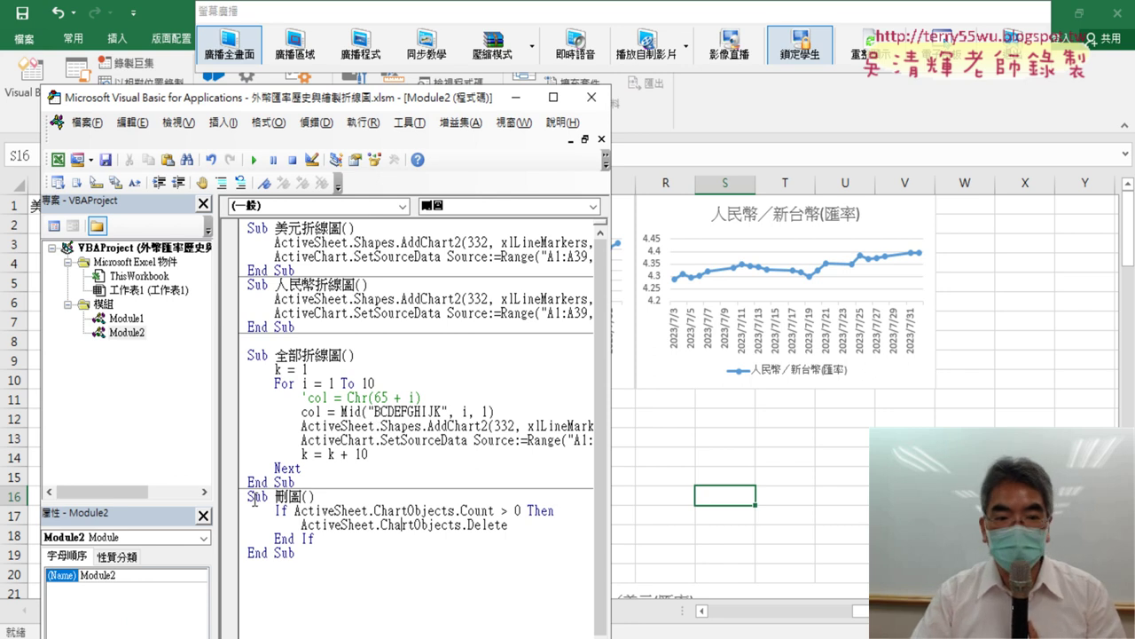
drag(254, 500, 459, 550)
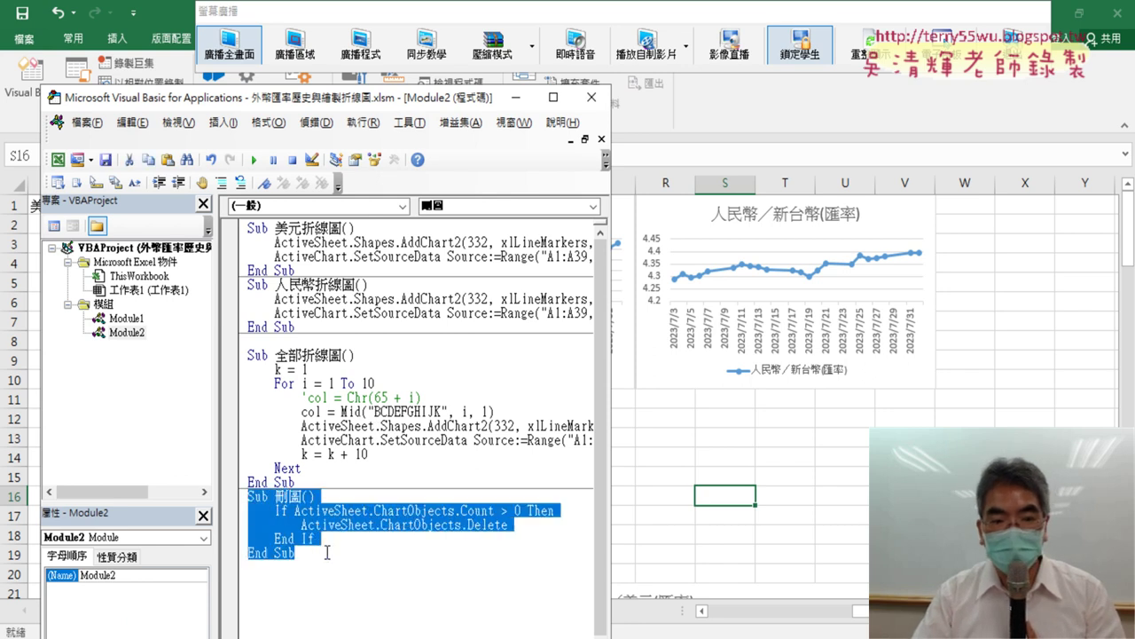
click(467, 525)
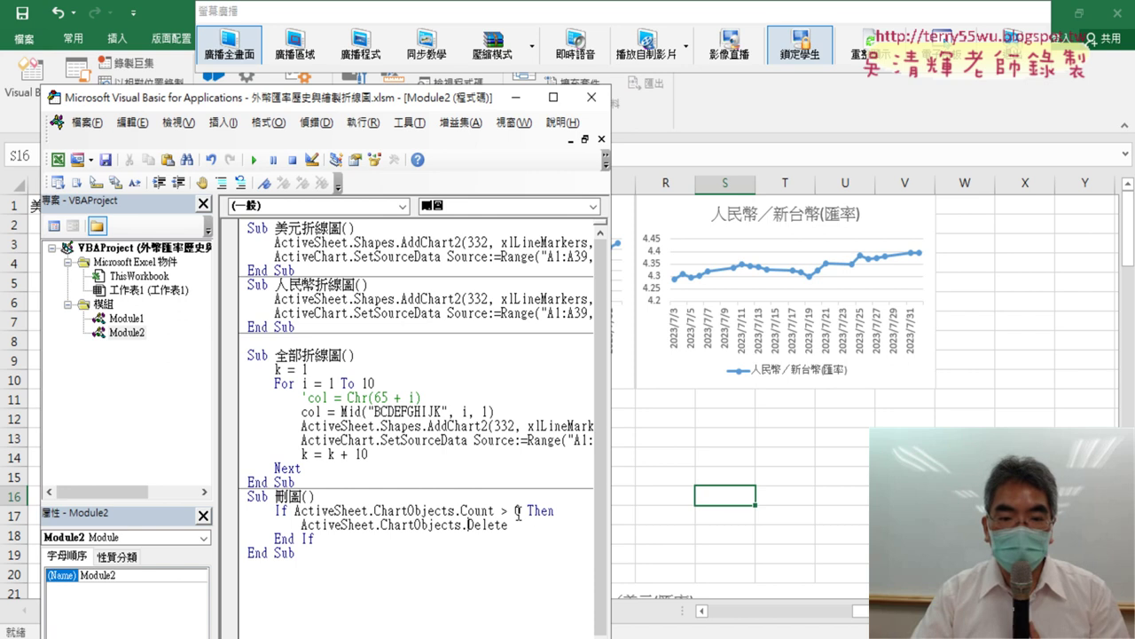
drag(511, 525, 302, 525)
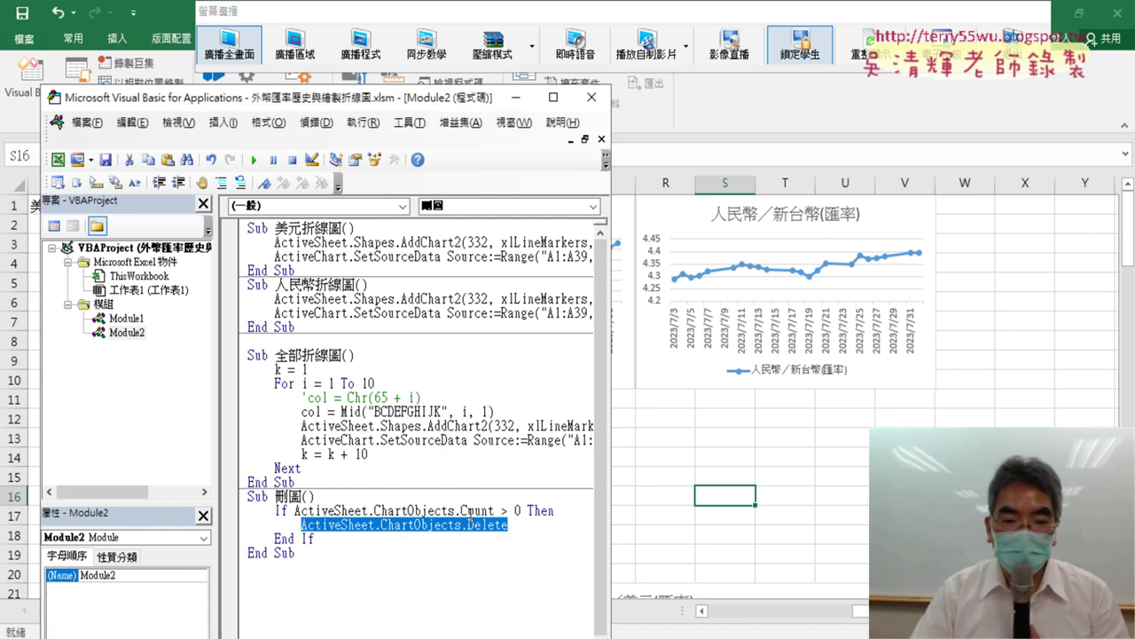
drag(456, 512, 519, 512)
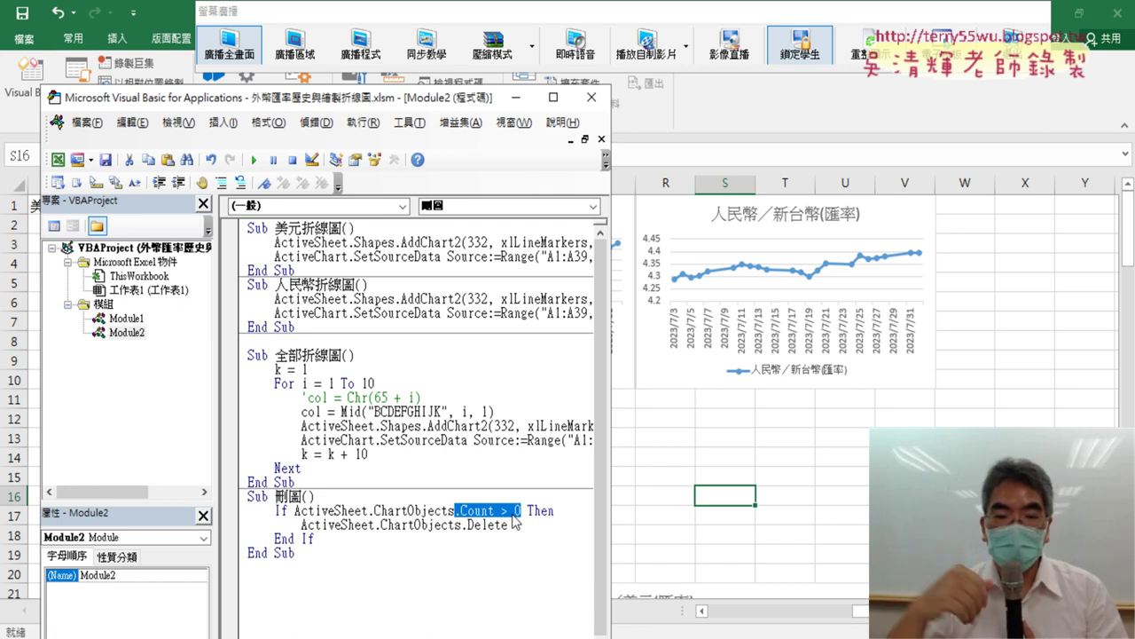
- Run the 刪圖 macro to delete the charts, then widen the code area
click(372, 531)
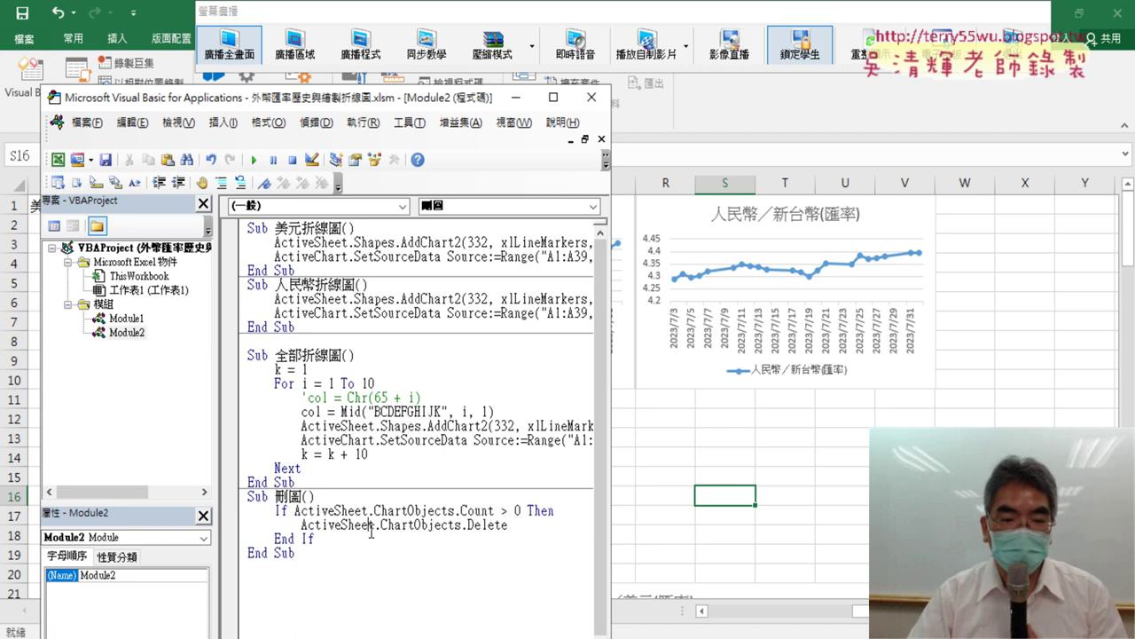
click(254, 160)
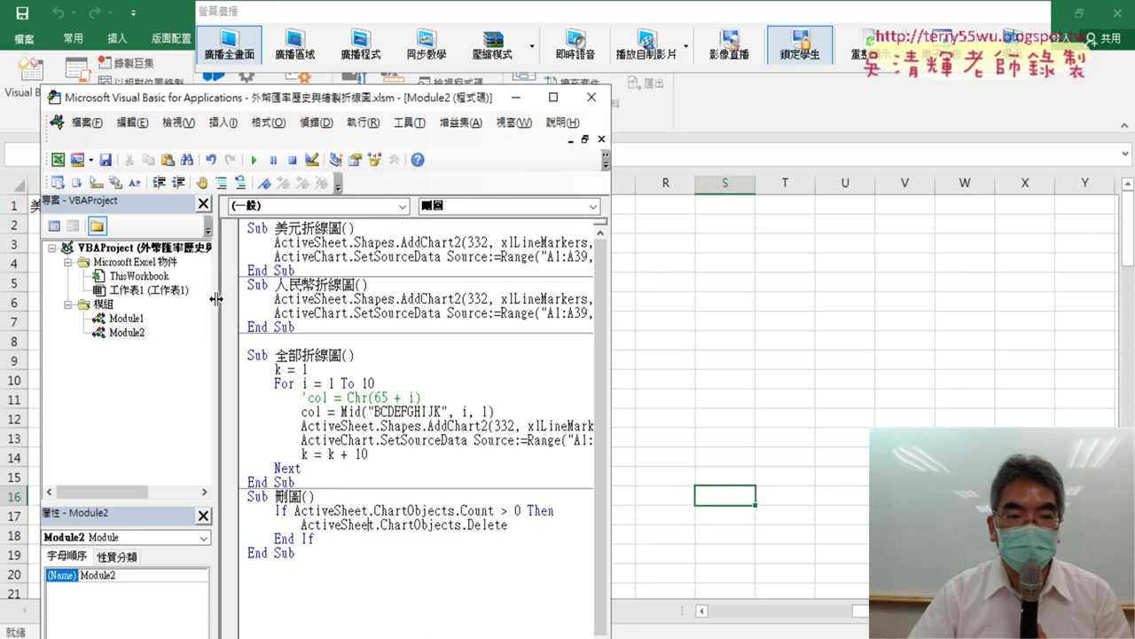
drag(215, 299, 127, 302)
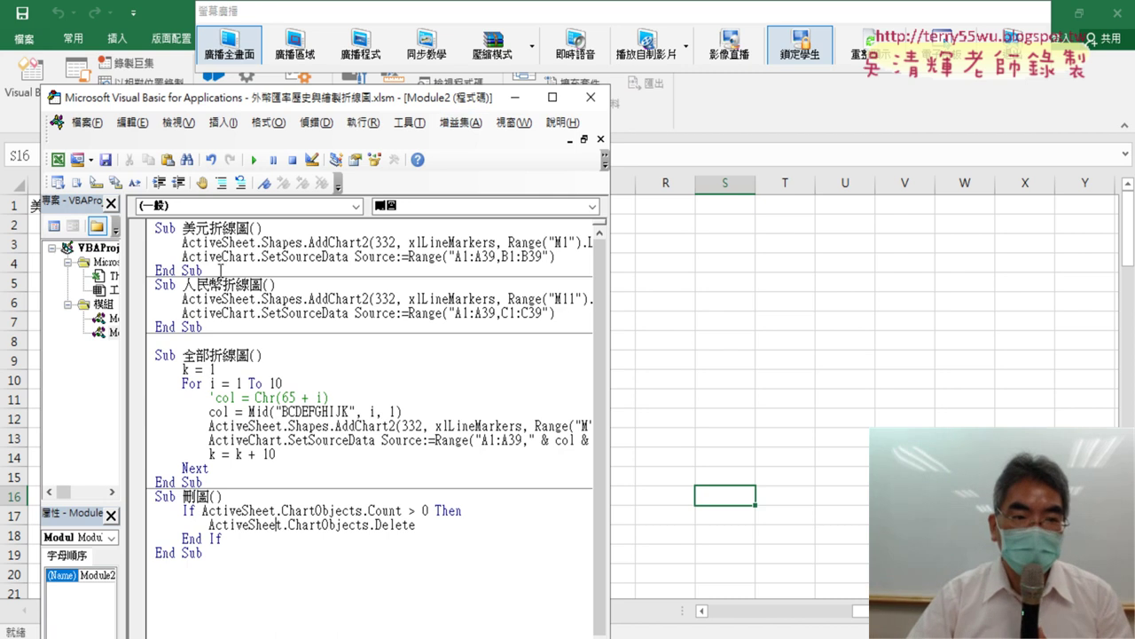
- Copy the whole 美元折線圖 procedure and paste a duplicate below its End Sub
drag(220, 270, 130, 210)
right_click(203, 253)
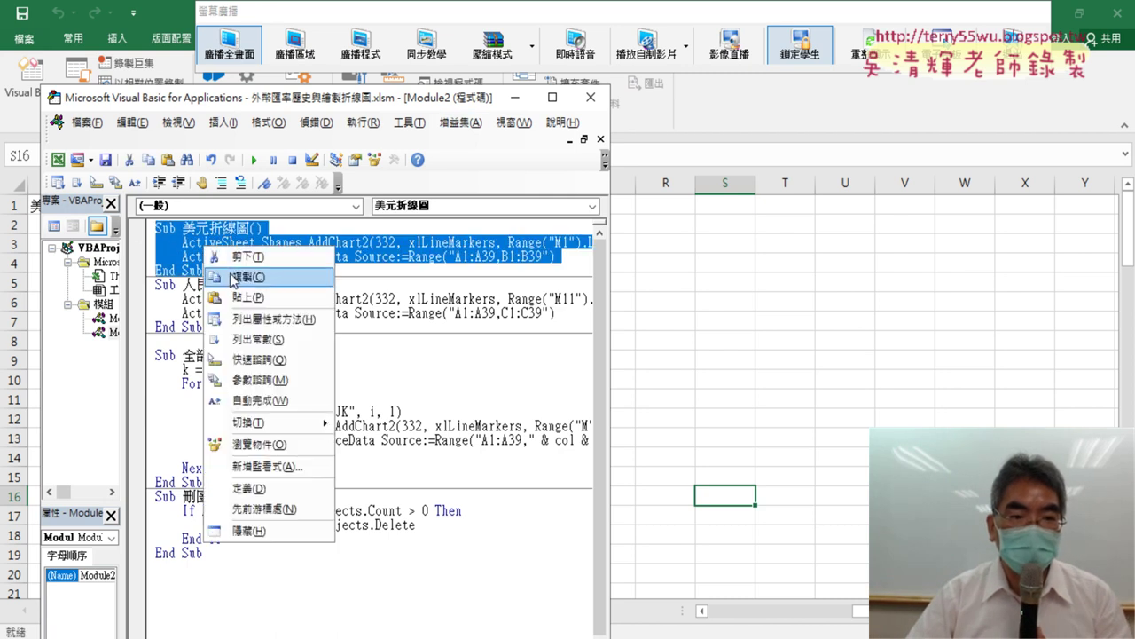
click(234, 278)
click(228, 270)
key(Return)
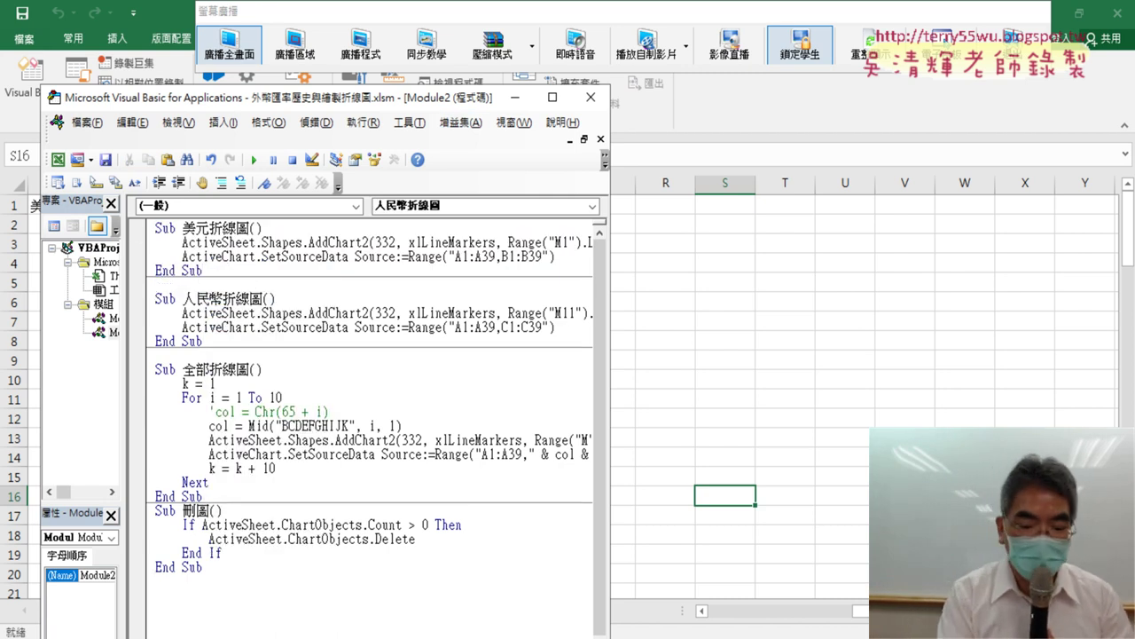
key(ctrl+v)
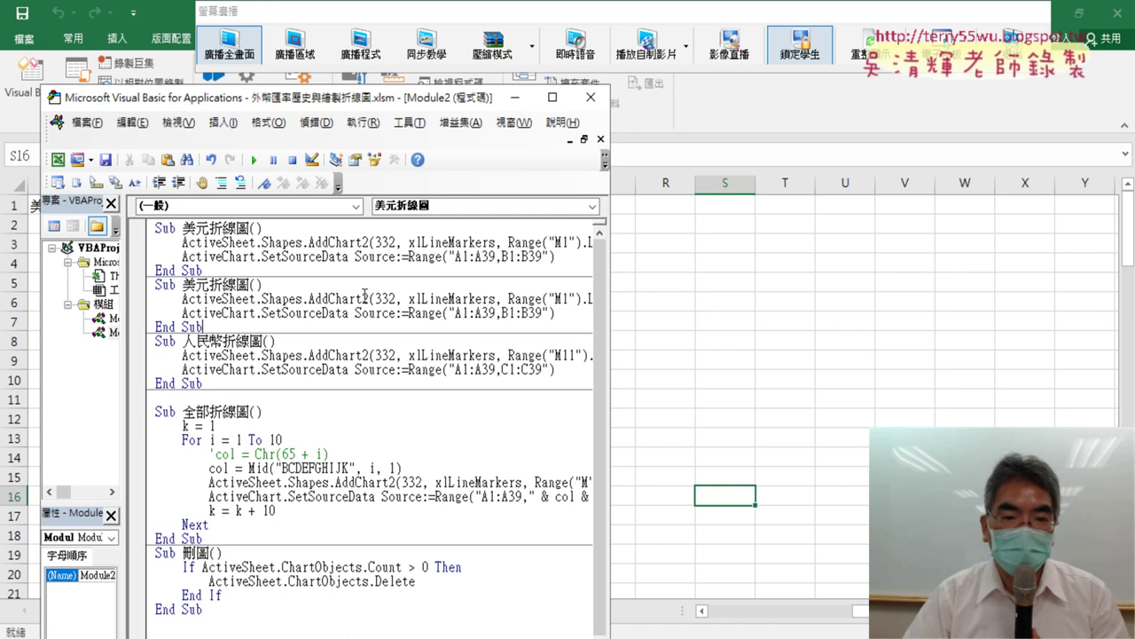
- Rename the pasted copy to 美元折線圖2 and bring the worksheet back to the front
drag(611, 333, 756, 344)
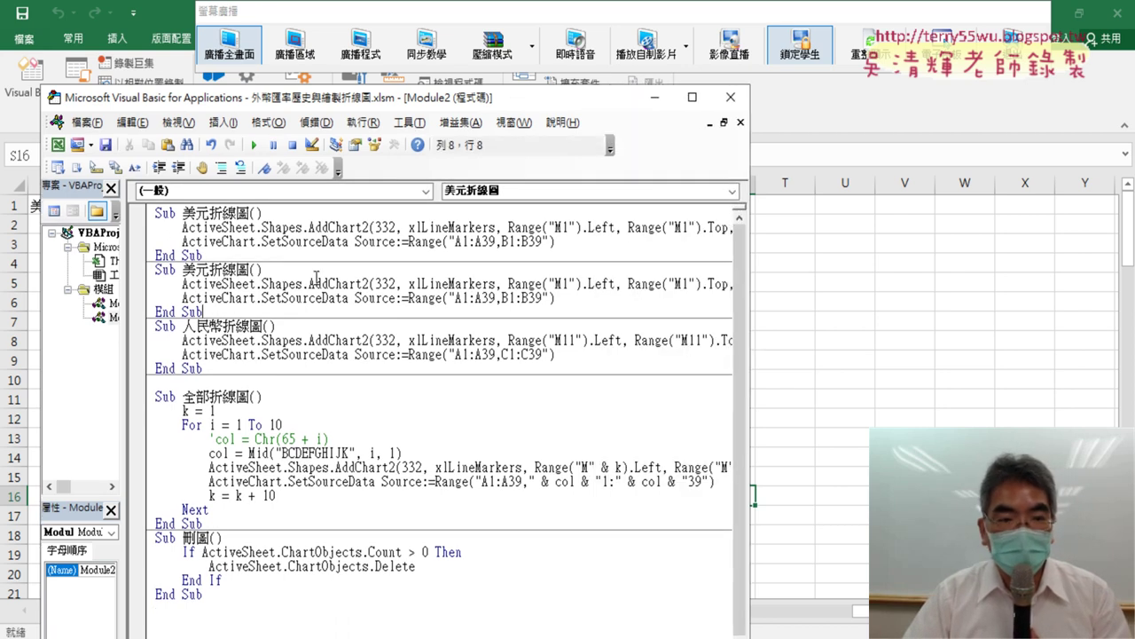
click(253, 268)
text(2)
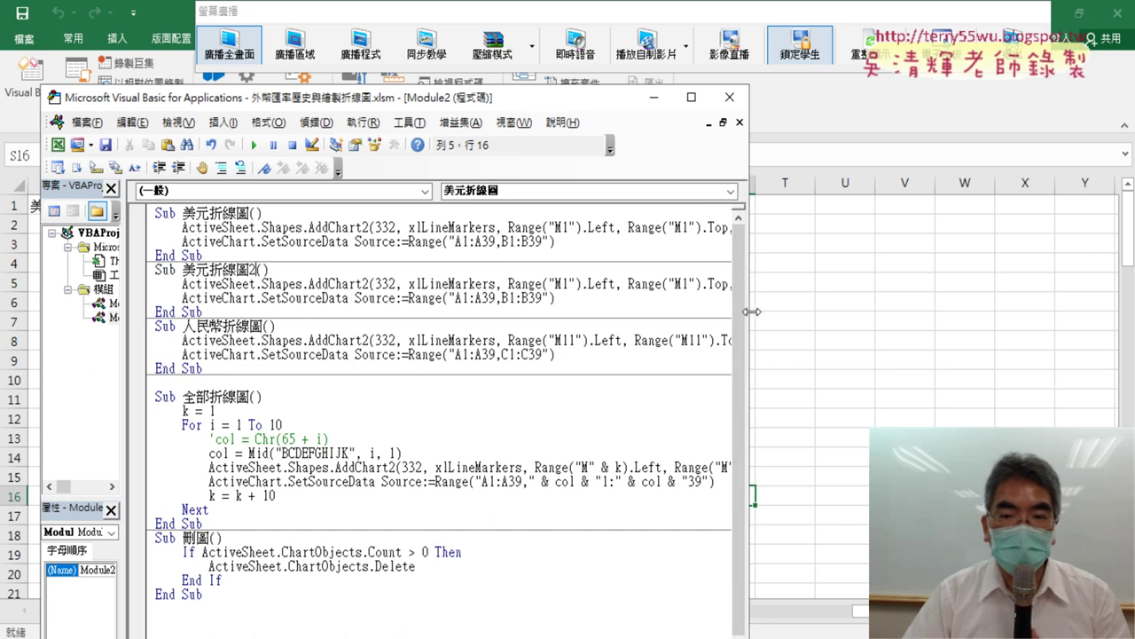
drag(754, 310, 451, 309)
click(520, 247)
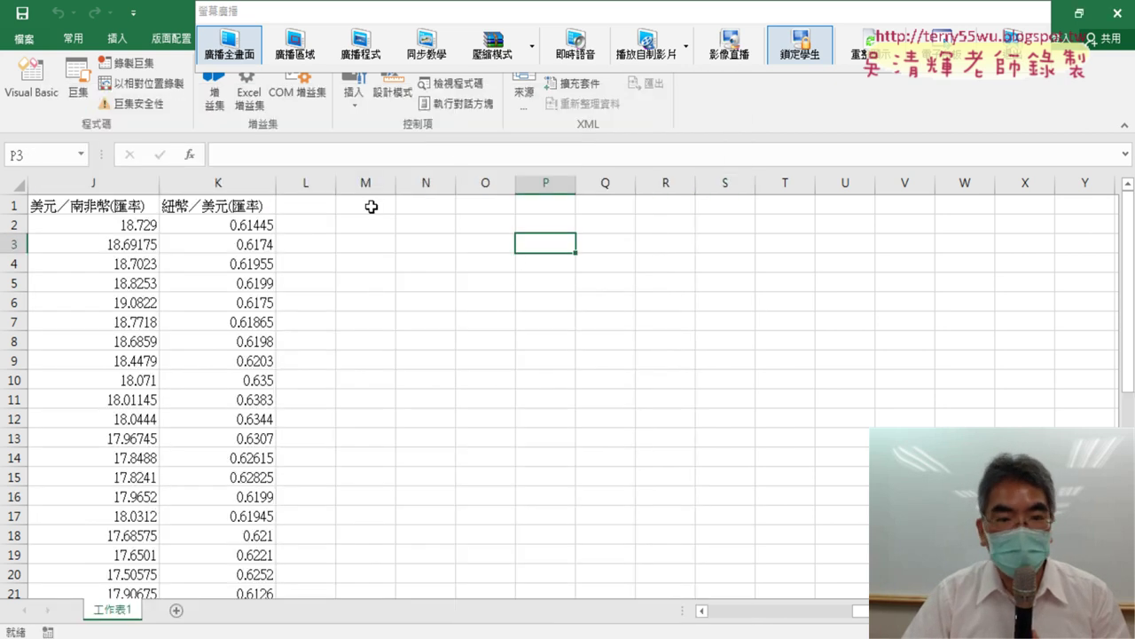
- Mark out cells M1:Q10 on the sheet to gauge the new chart's size
click(371, 207)
mouse_move(371, 207)
mouse_down()
mouse_move(618, 254)
mouse_move(619, 311)
mouse_up()
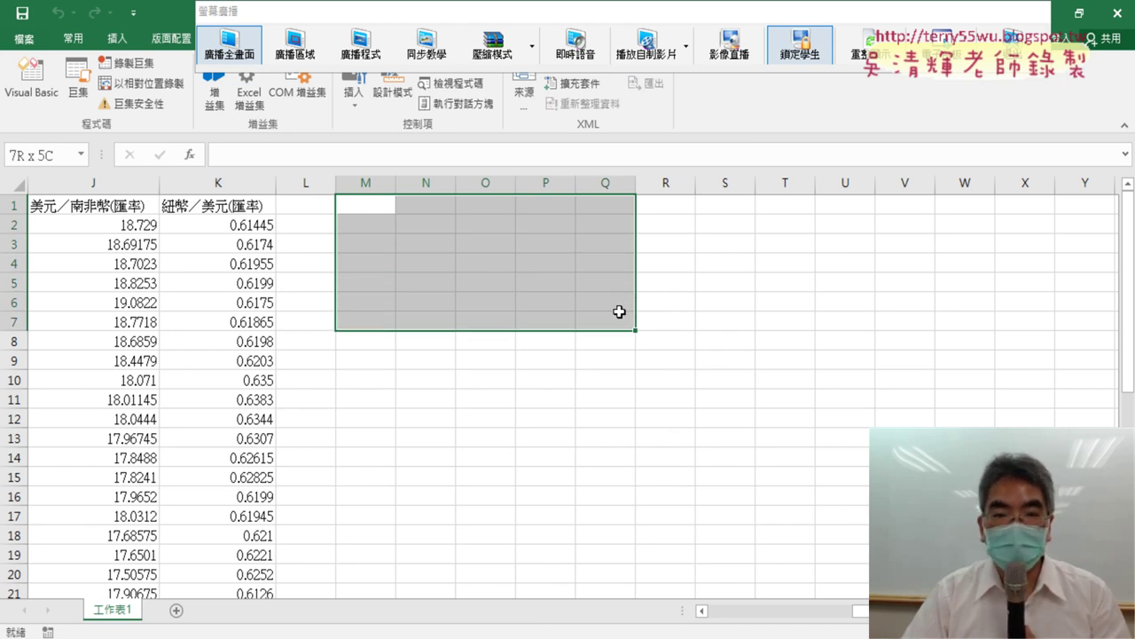
drag(619, 311, 612, 374)
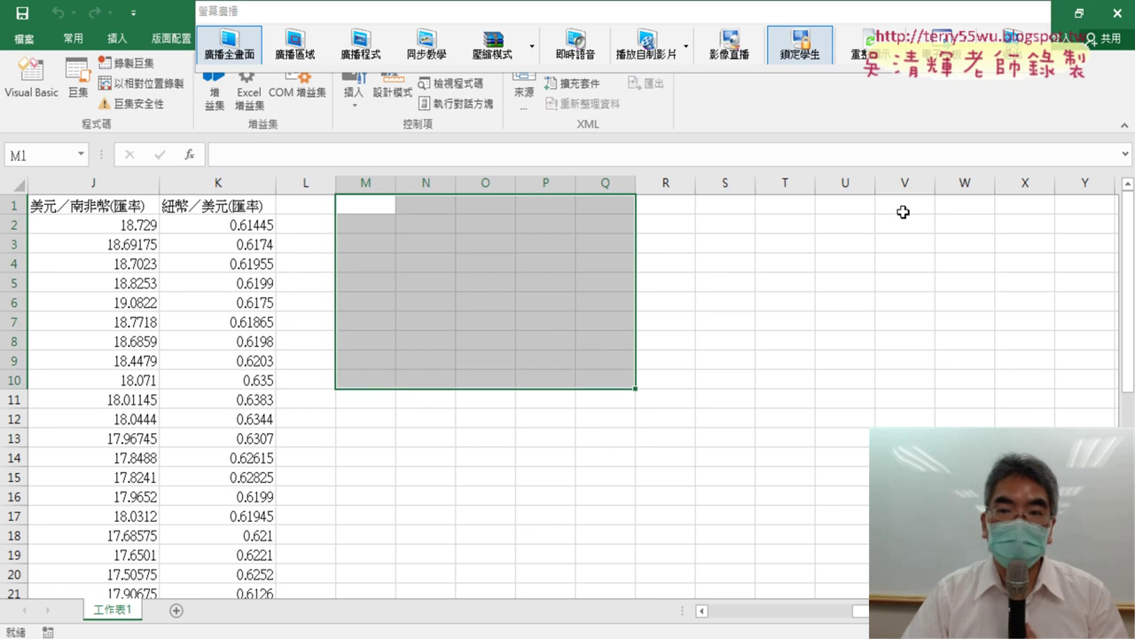
- Change the width multiplier in 美元折線圖2 from Width * 10 to Width * 5
click(31, 80)
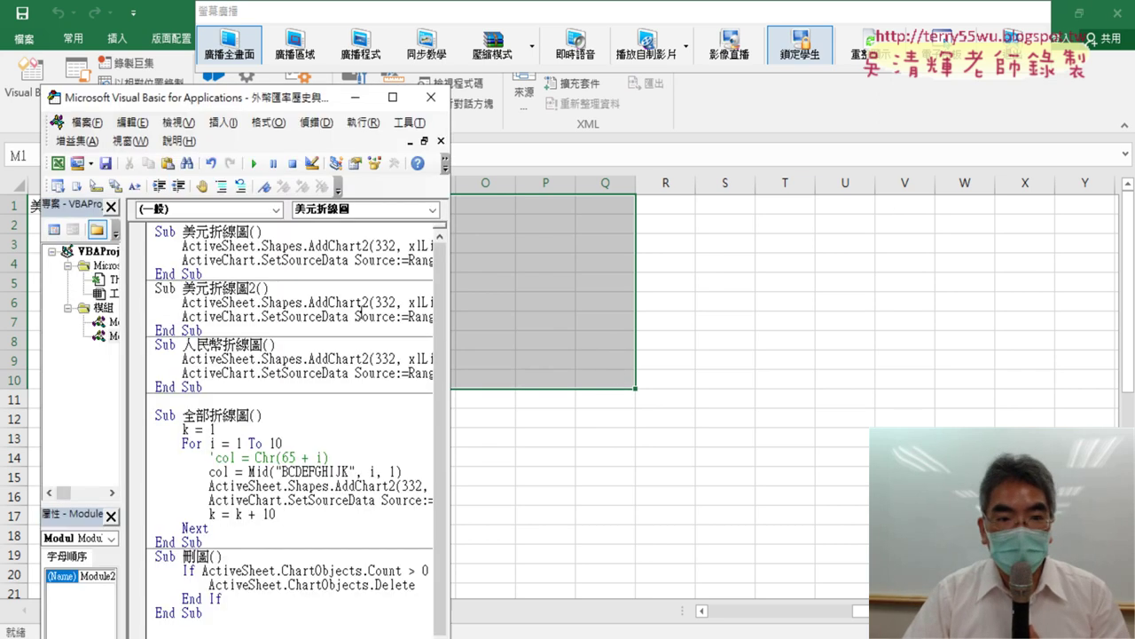
drag(450, 305, 1033, 318)
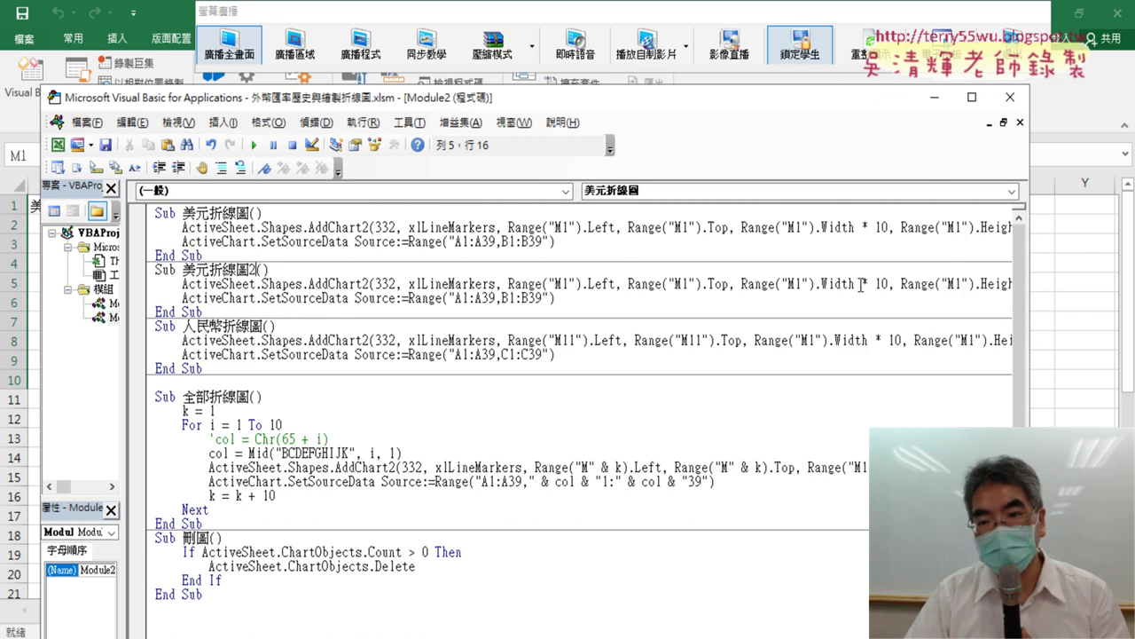
drag(876, 283, 890, 284)
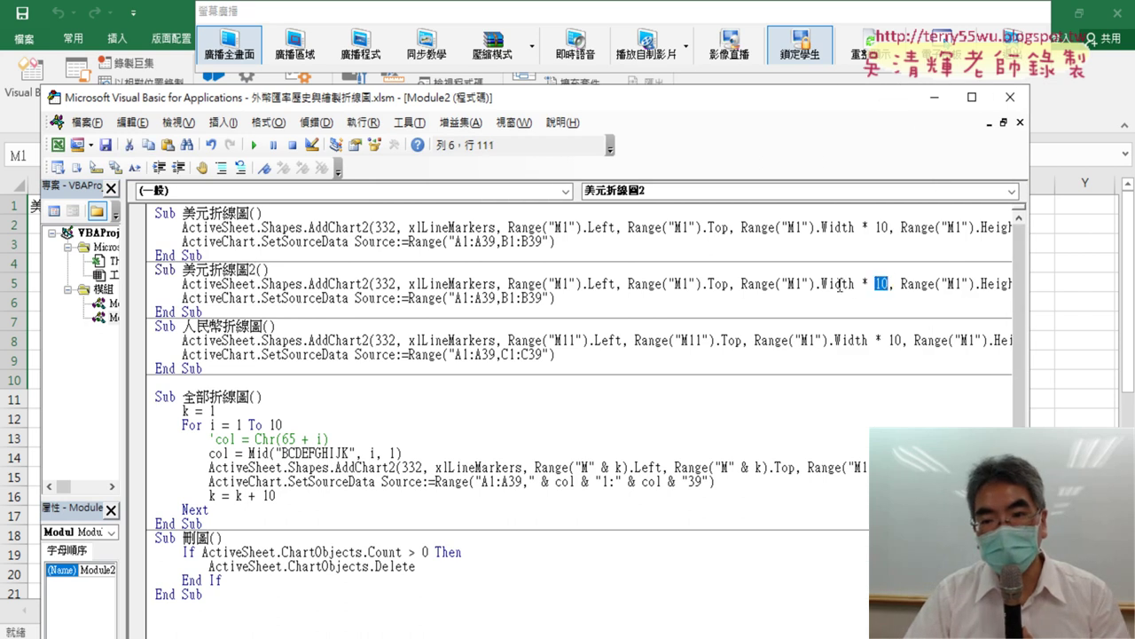
text(5)
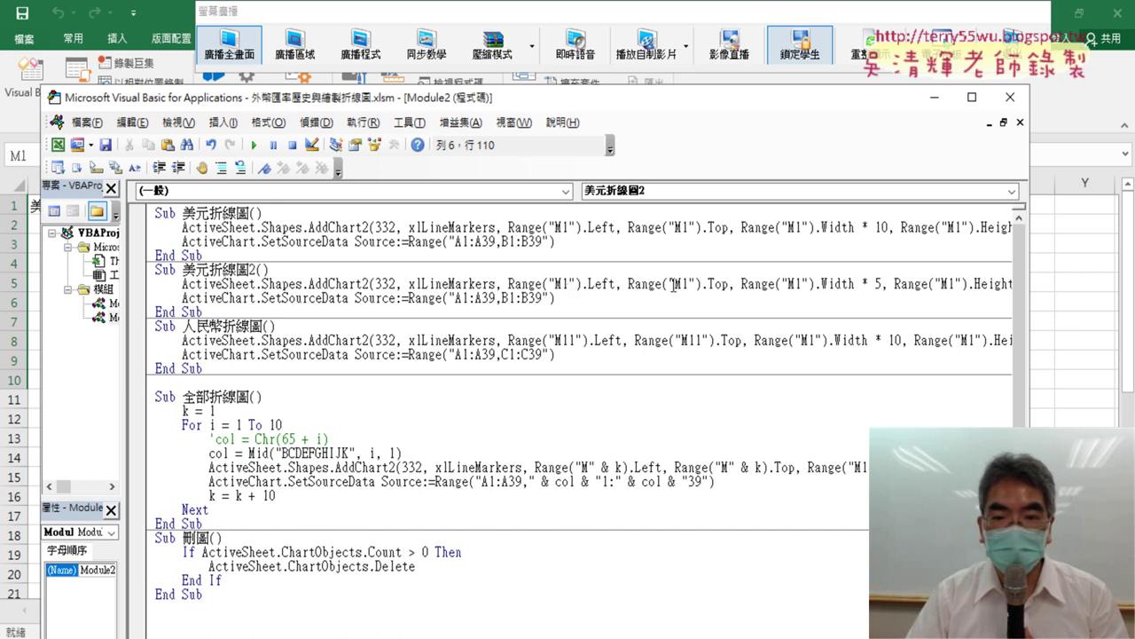
click(511, 302)
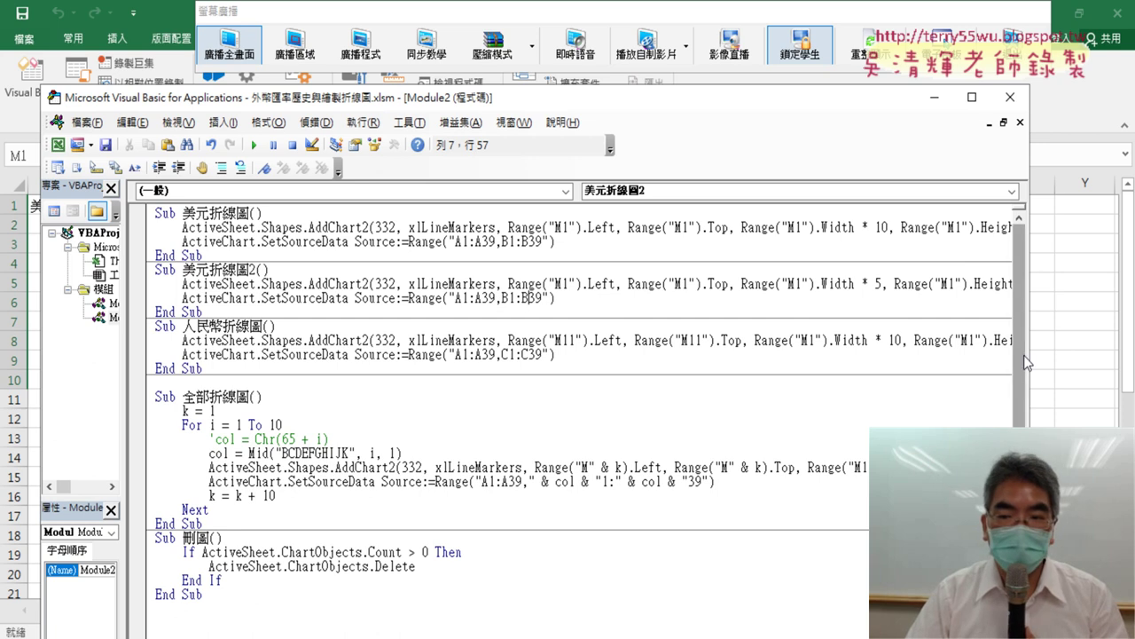
- Run 美元折線圖2 to draw the half-width chart at M1, then select the 人民幣折線圖 procedure
drag(1029, 356, 841, 355)
drag(493, 339, 440, 334)
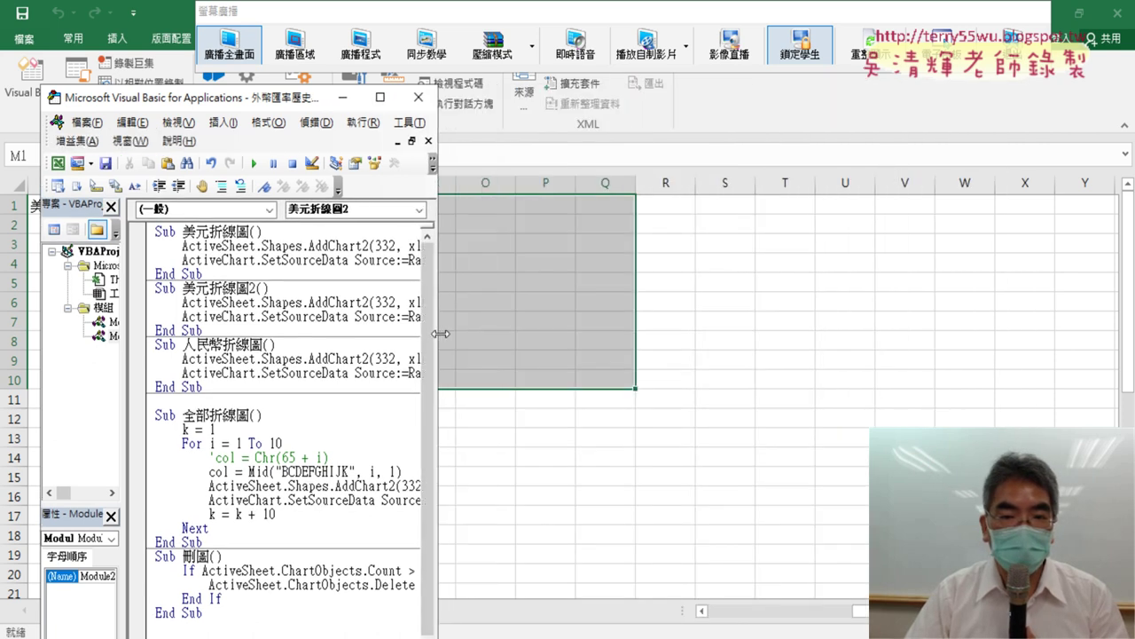
click(254, 163)
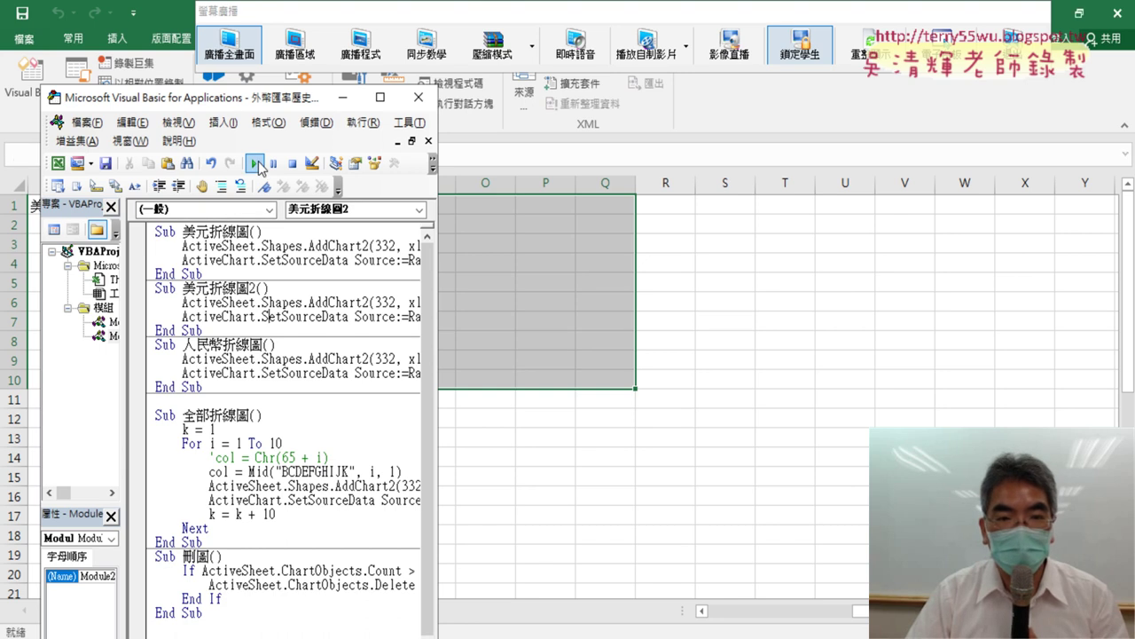
drag(438, 275, 254, 252)
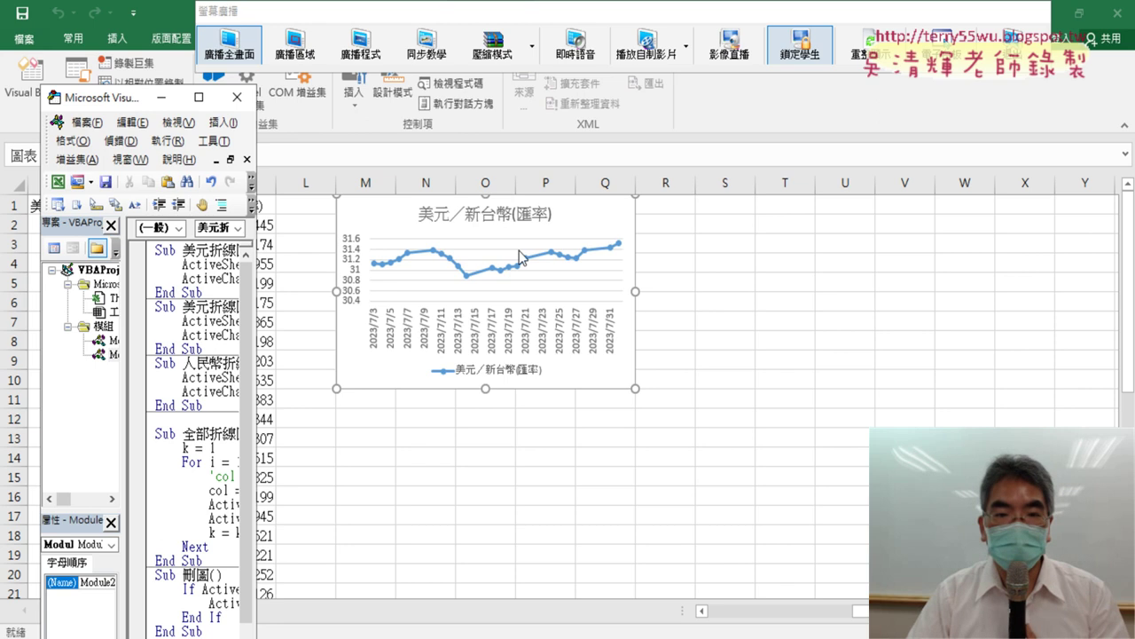
drag(256, 297, 812, 294)
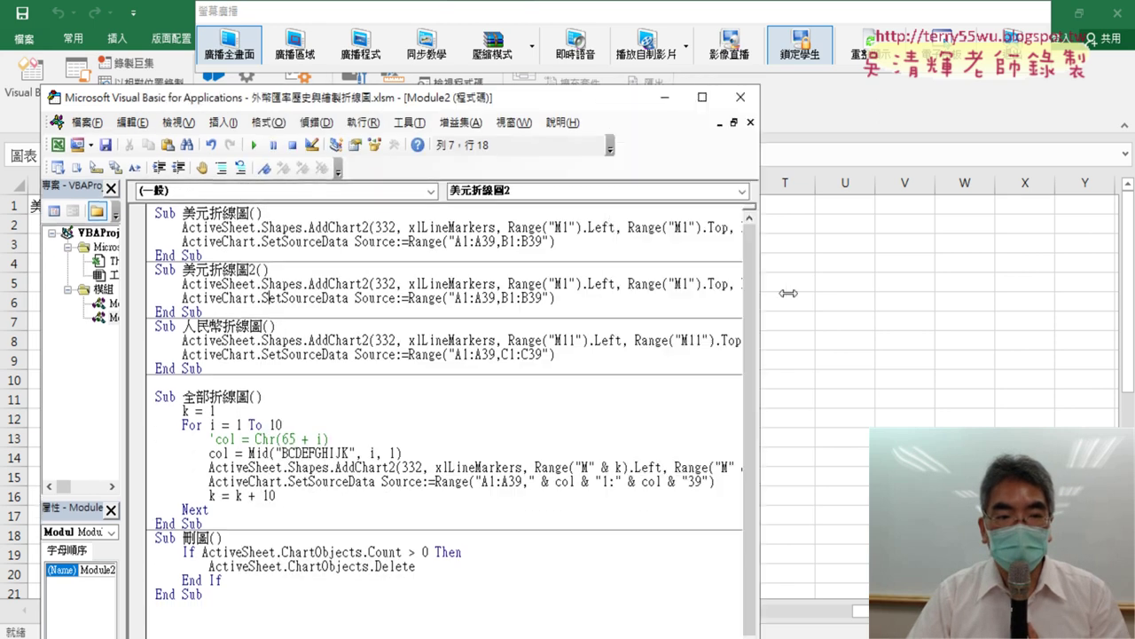
drag(203, 368, 150, 328)
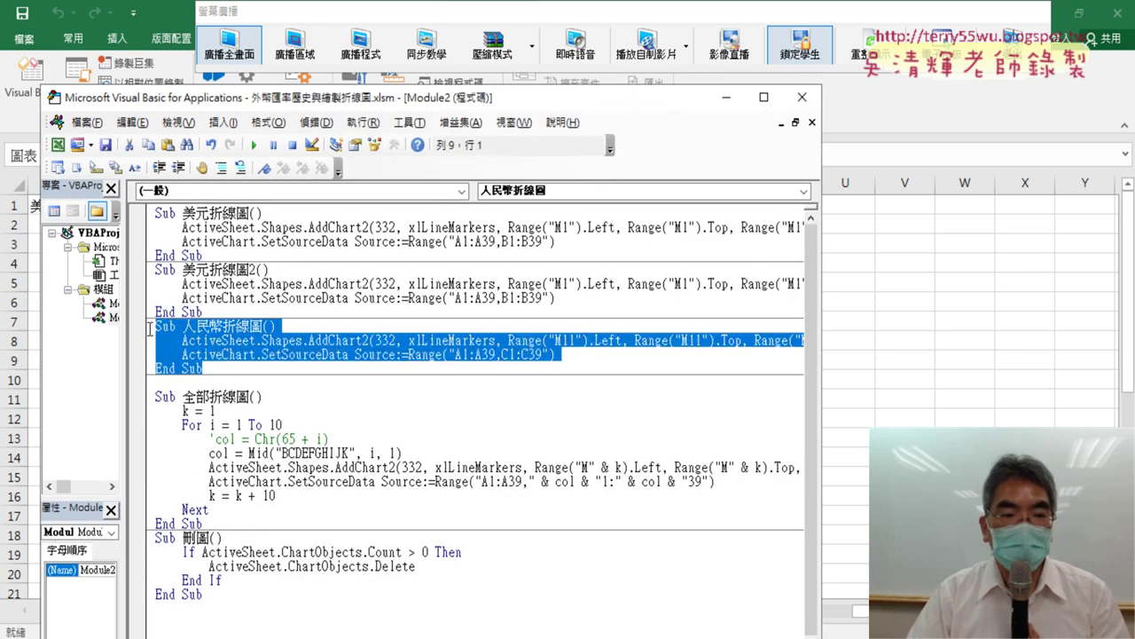
- Paste a copy of 人民幣折線圖 below the original, name it 人民幣折線圖2, and return to the sheet
right_click(213, 332)
click(223, 356)
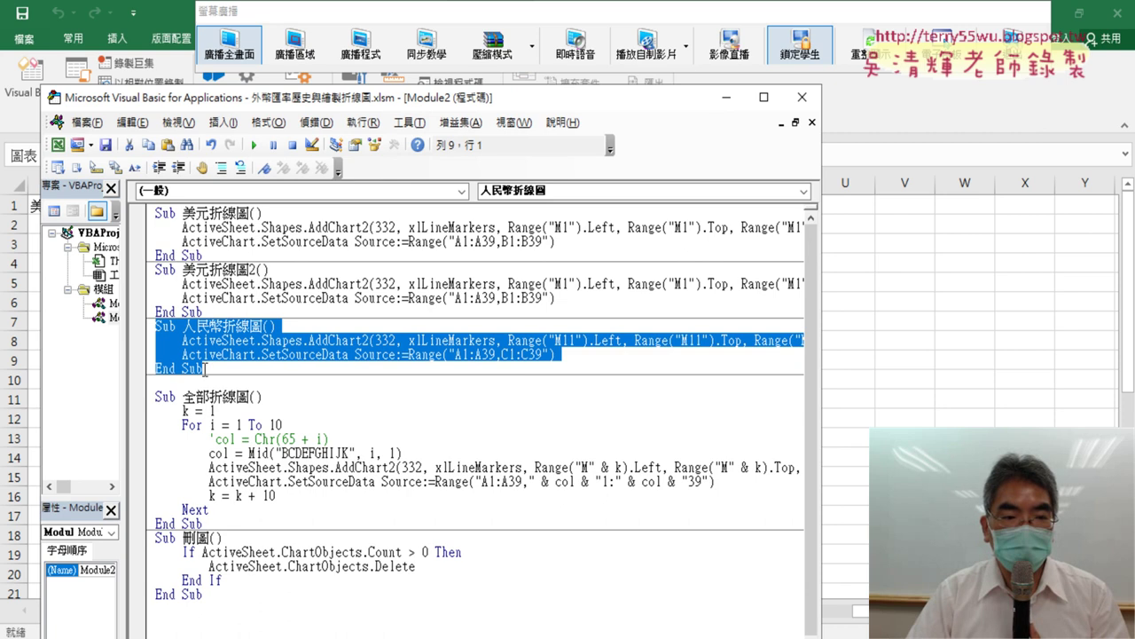
click(181, 383)
key(ctrl+v)
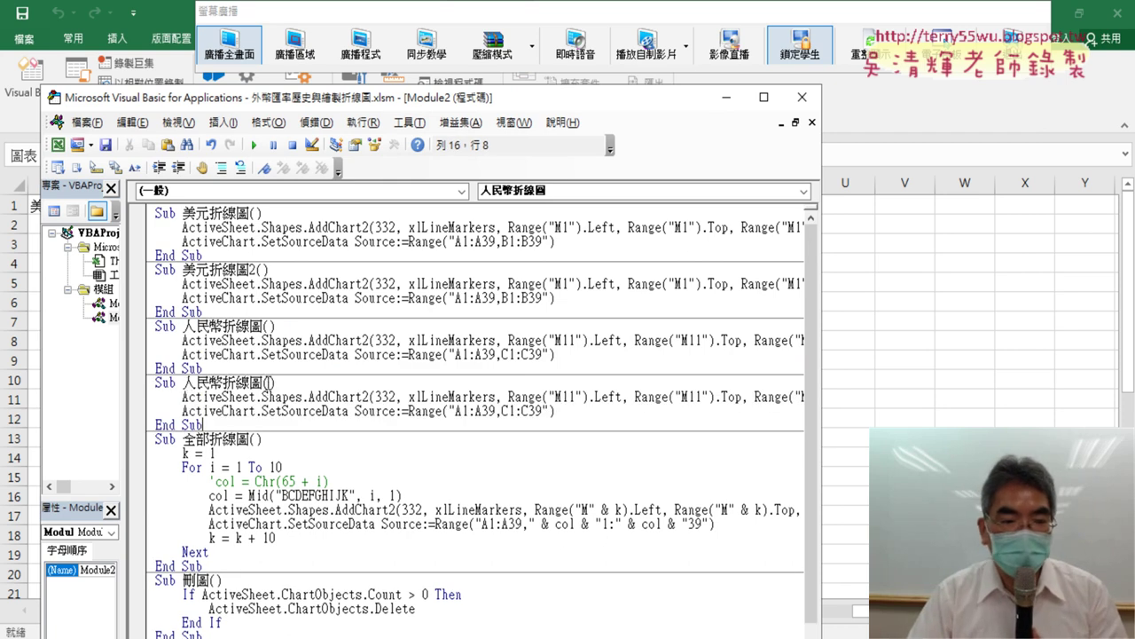
text(2)
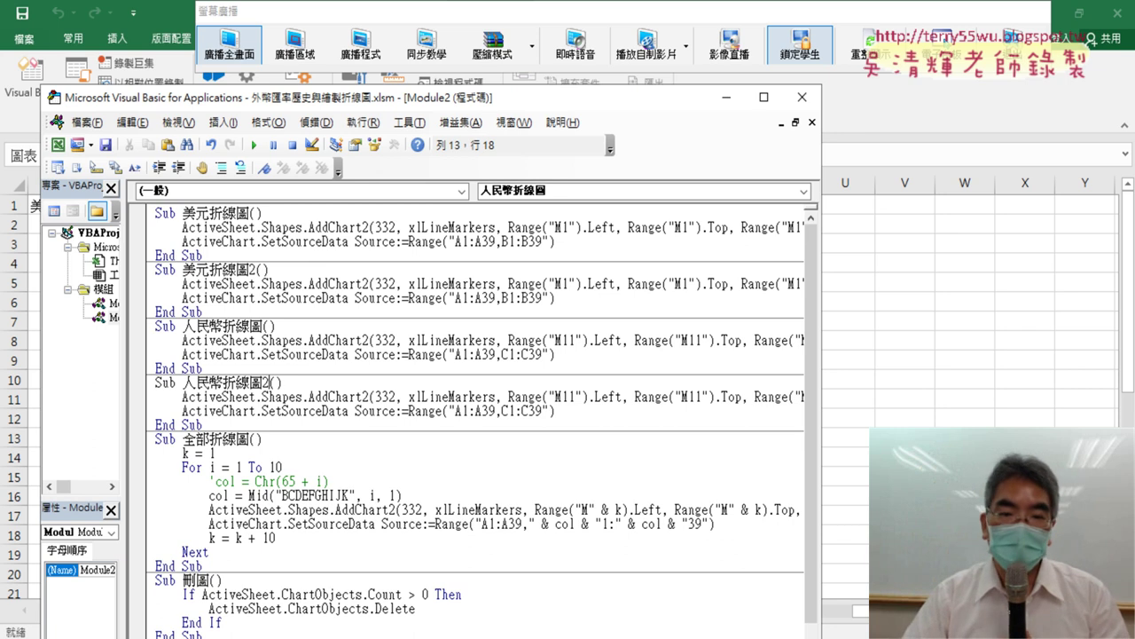
drag(823, 435, 638, 434)
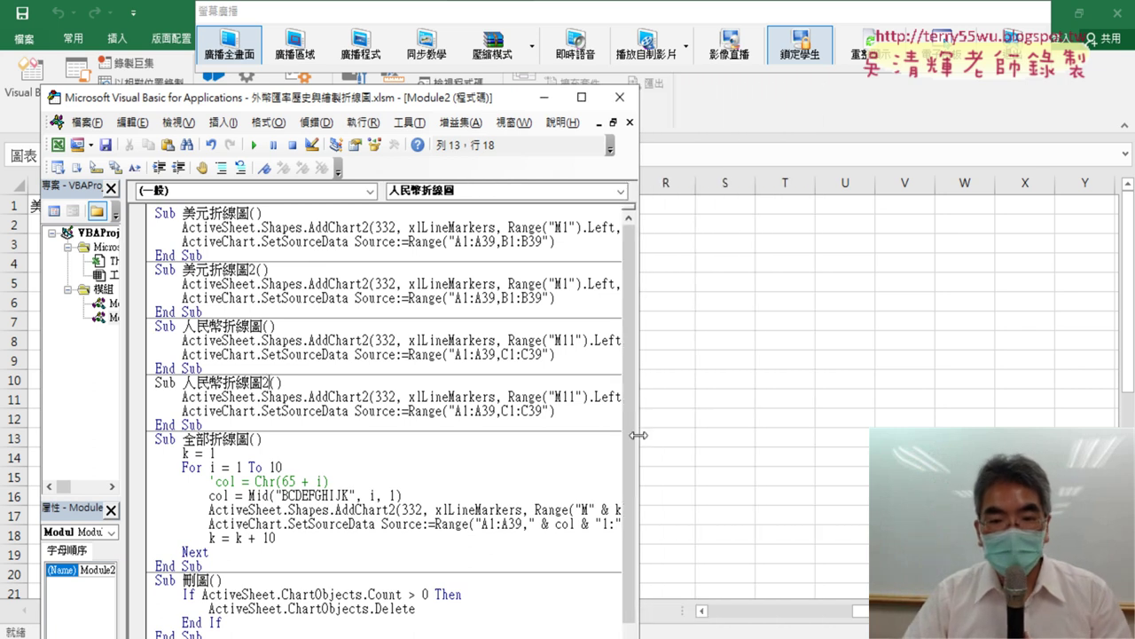
click(727, 394)
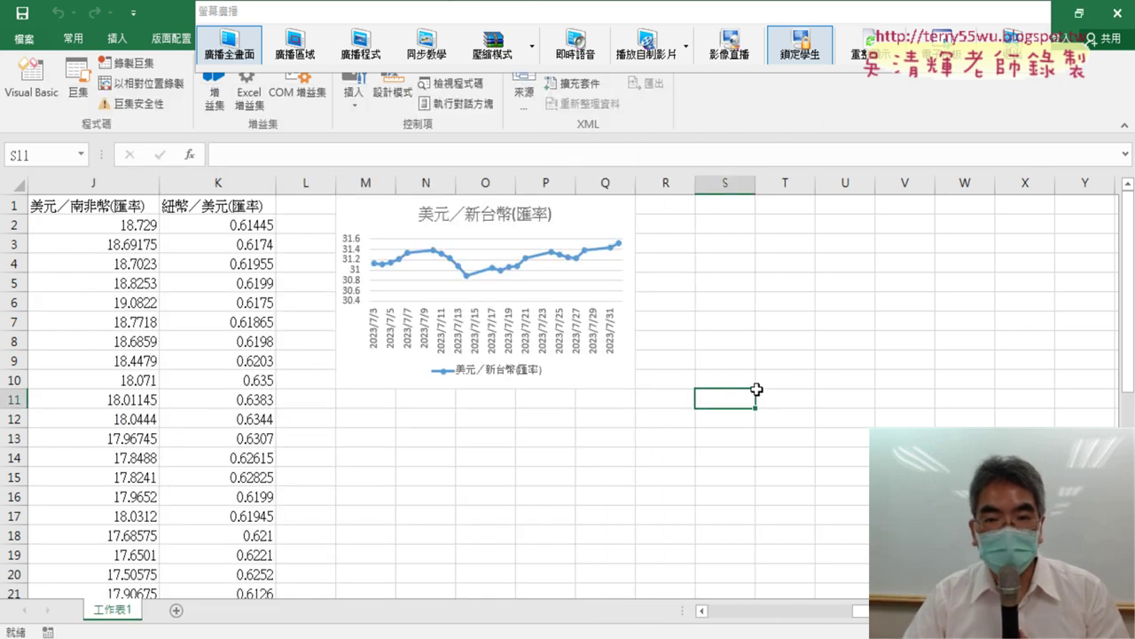
- Compare cell R1 with the old M11 anchor, then go back to the VBA editor
click(669, 211)
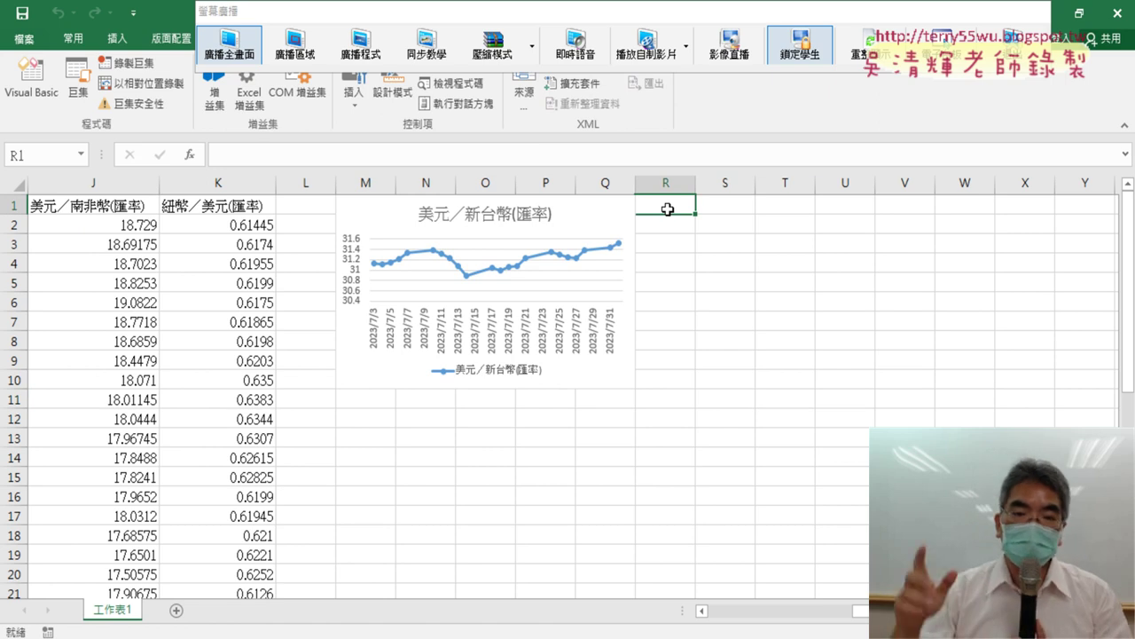
click(354, 402)
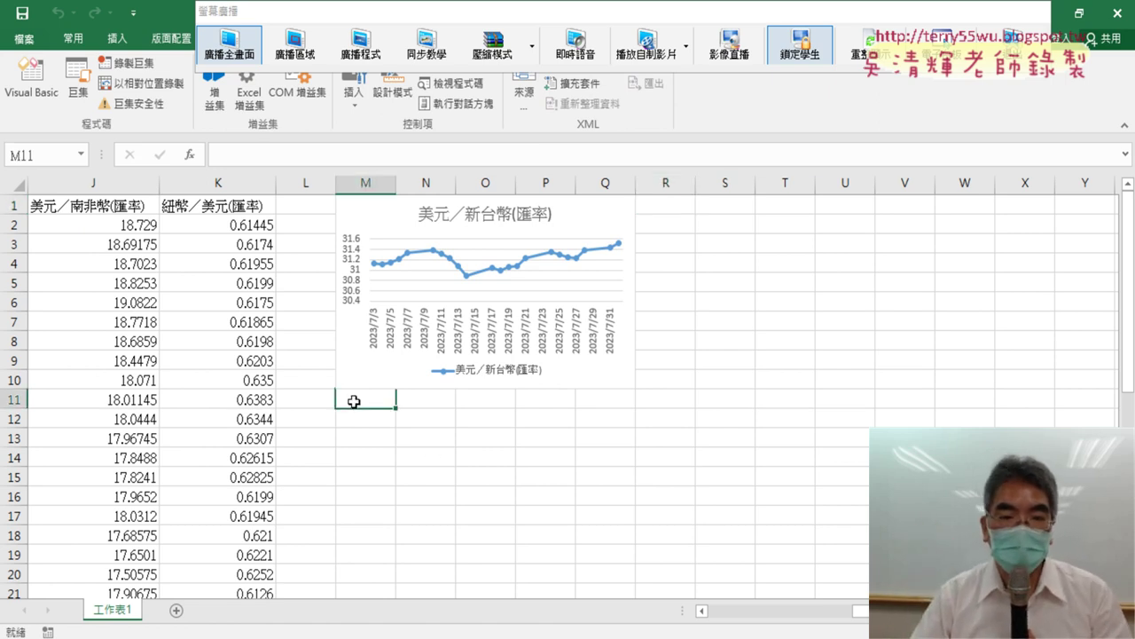
click(668, 204)
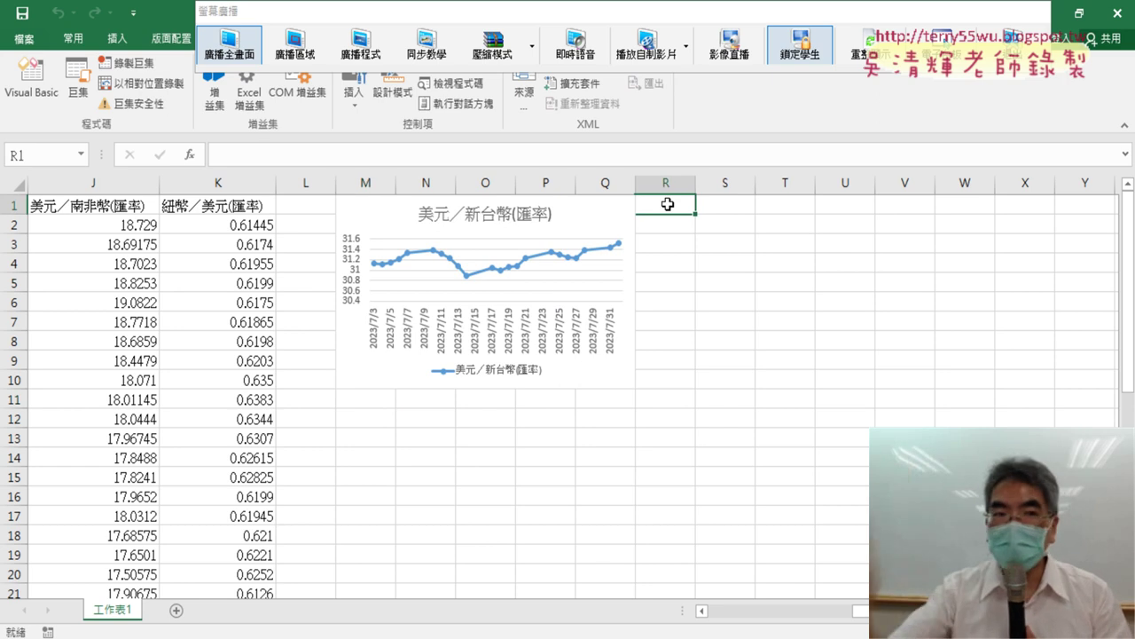
click(26, 80)
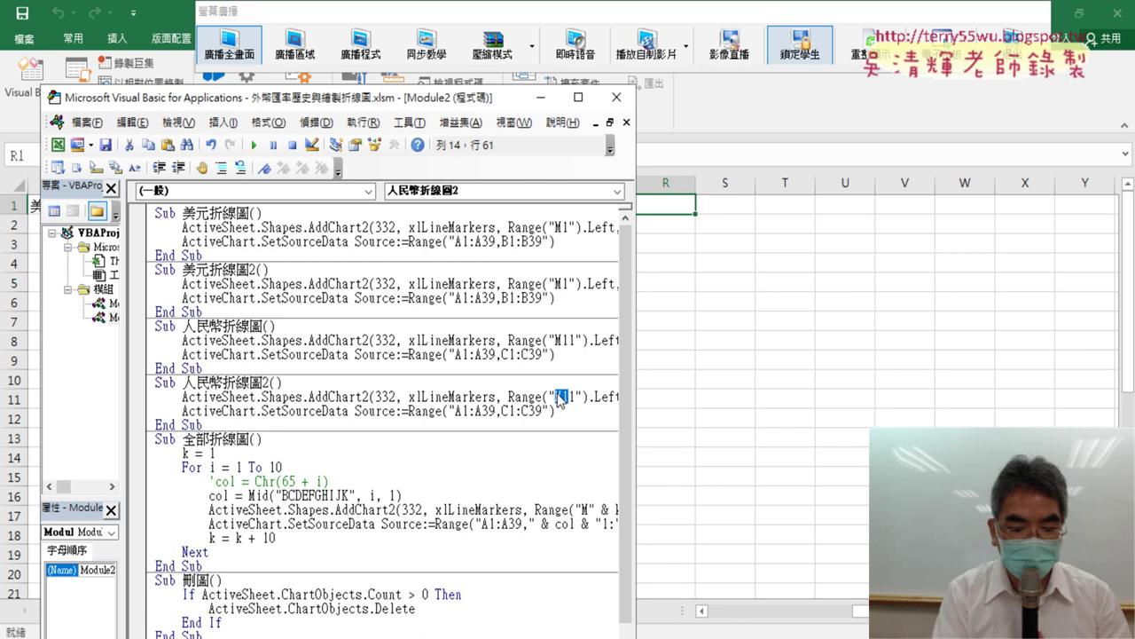
- Change the column letter M to R in 人民幣折線圖2's Left and Top range references
text(R)
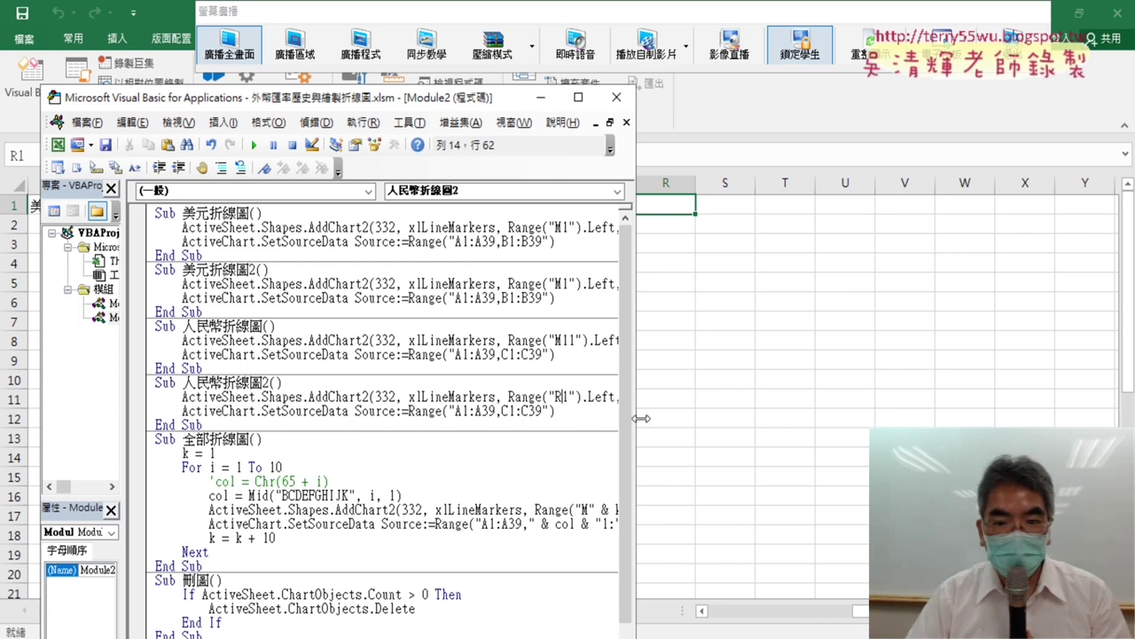
drag(641, 418, 824, 422)
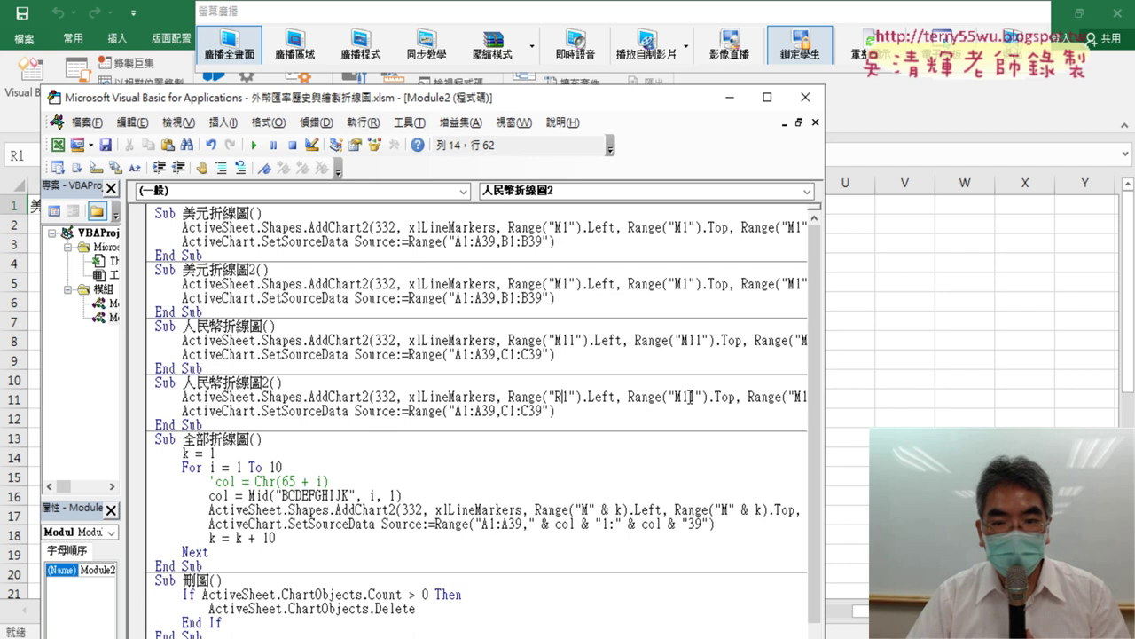
drag(682, 398, 671, 397)
text(R)
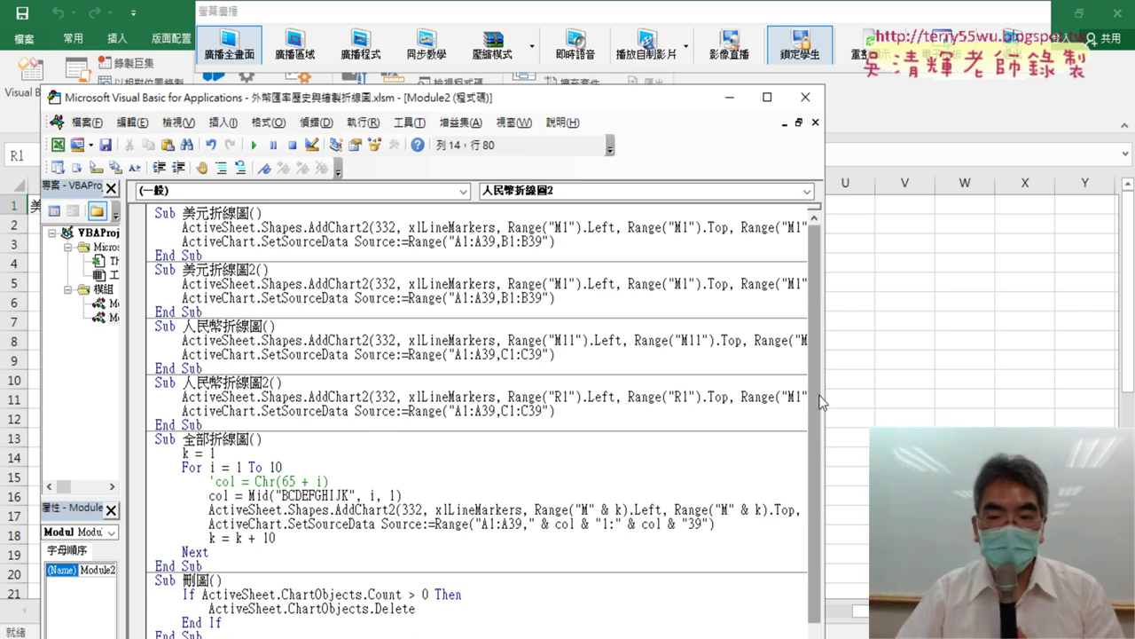
- Change the width multiplier from 10 to 5 and underline the edited R1 and width values
drag(824, 401, 1085, 403)
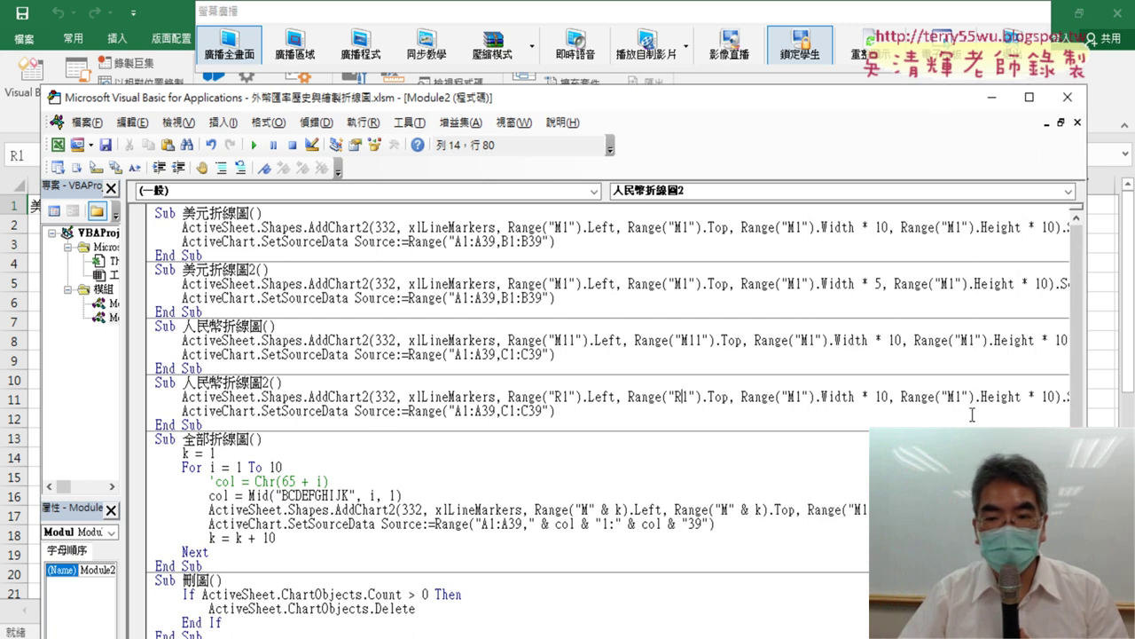
drag(889, 396, 874, 396)
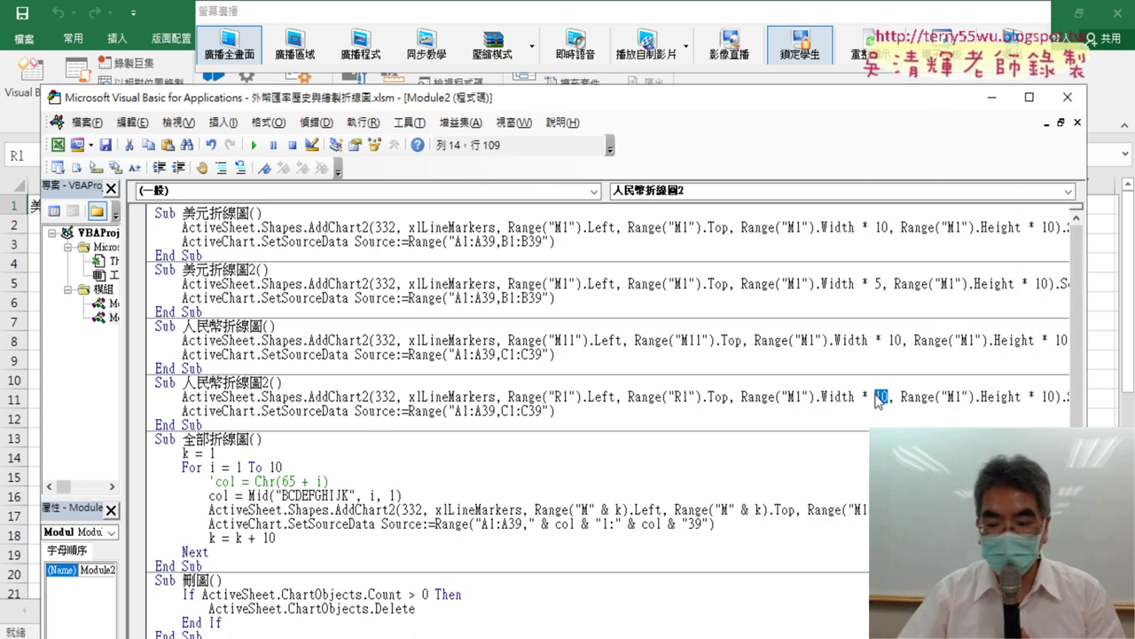
text(5)
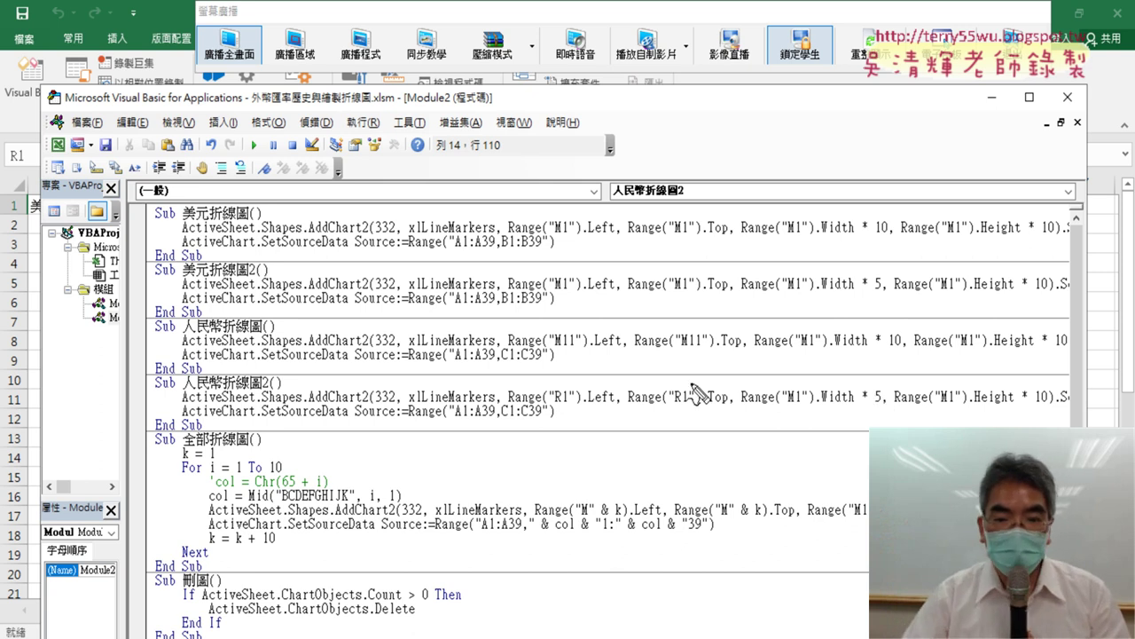
drag(550, 409, 573, 410)
drag(670, 405, 698, 405)
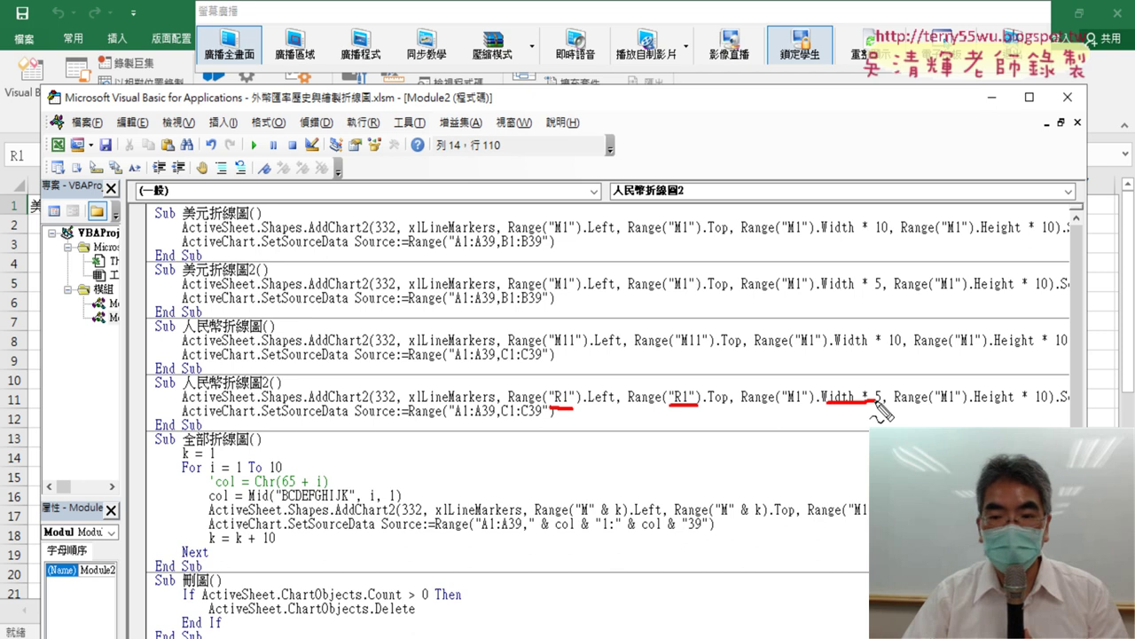
key(Escape)
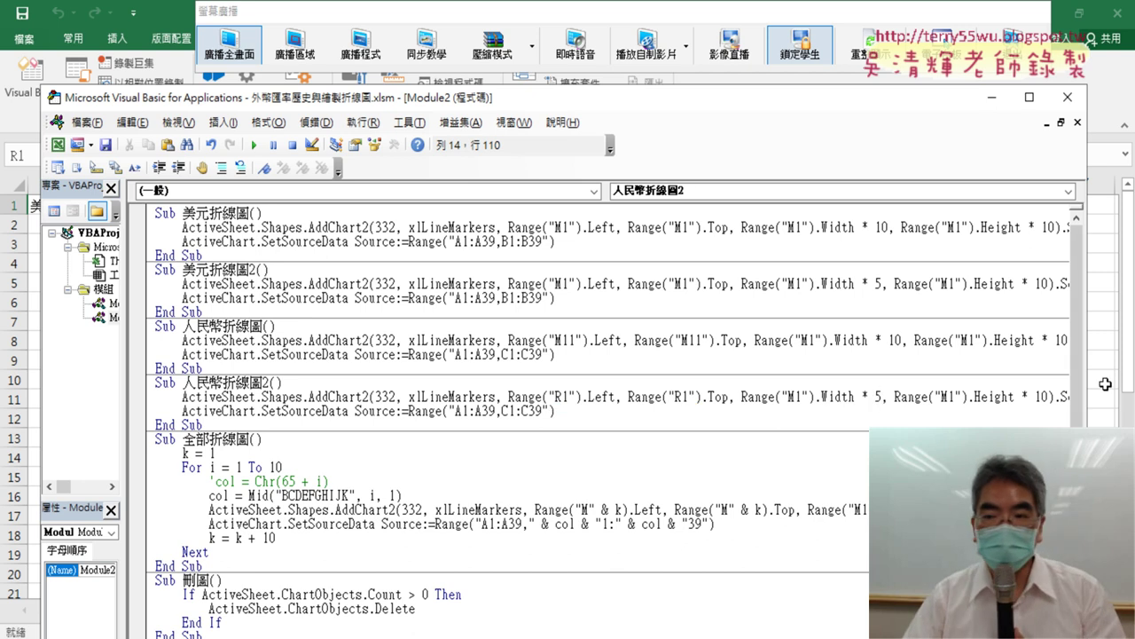
drag(1085, 389, 516, 389)
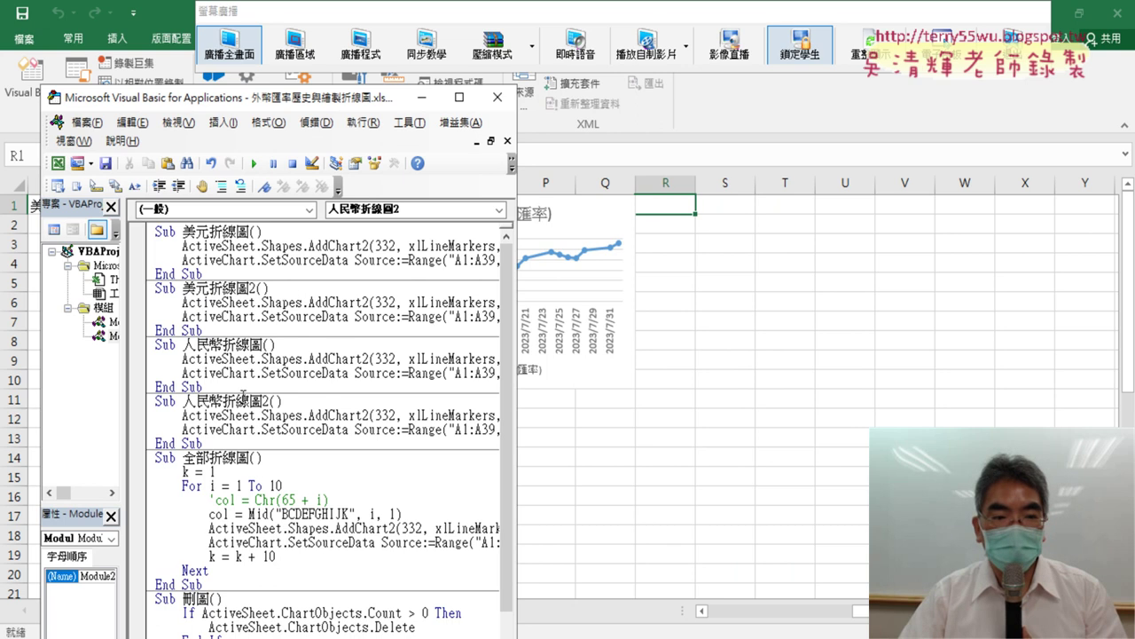
- Run 人民幣折線圖2 and view its RMB chart at R1 beside the USD chart
click(253, 163)
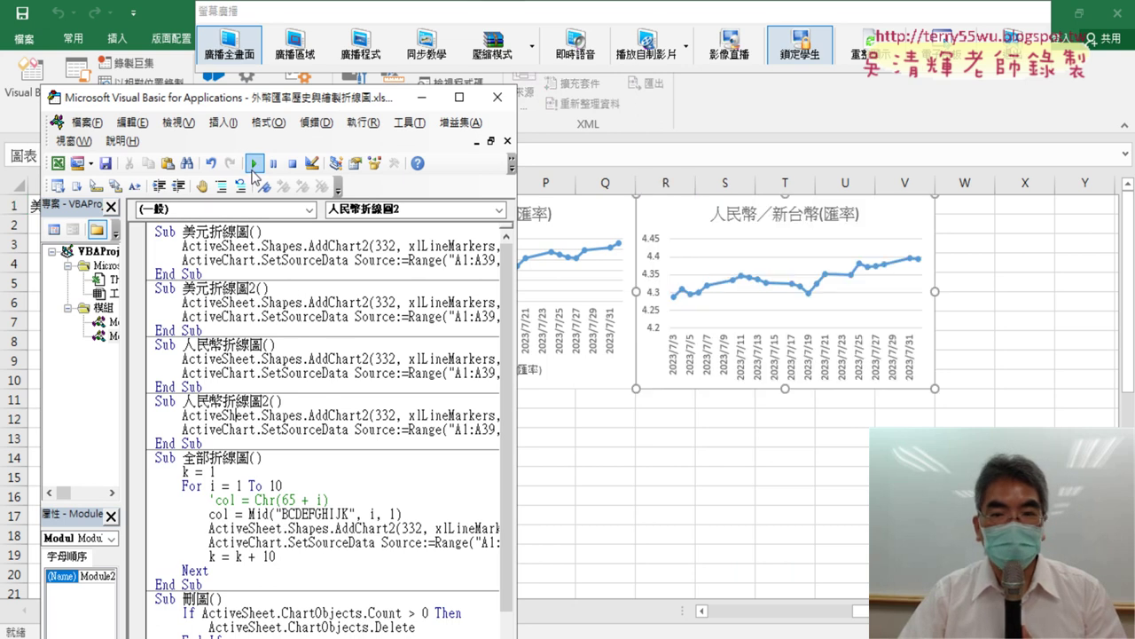
click(736, 495)
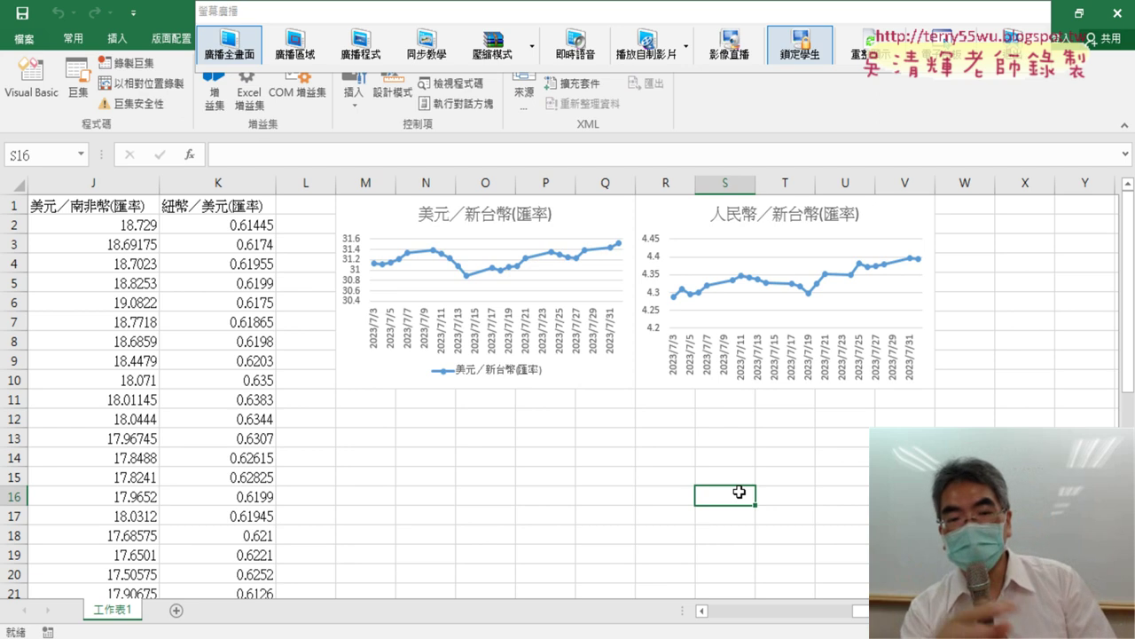
- Widen the code editor, highlight the M in Range("M1") and R in Range("R1"), then select 全部折線圖
click(31, 78)
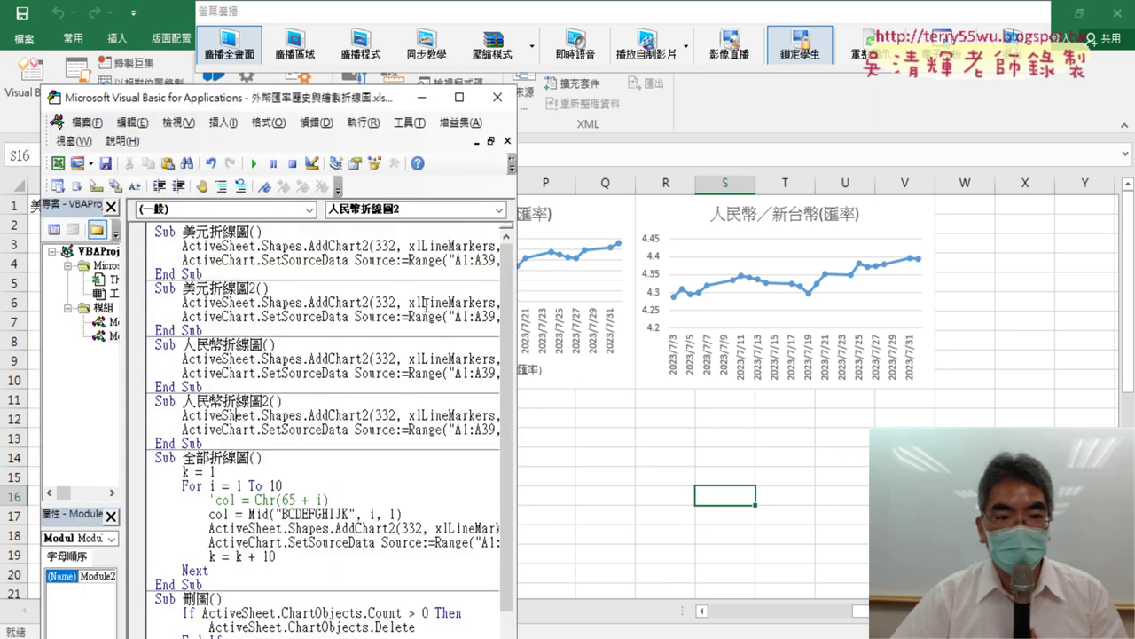
click(229, 313)
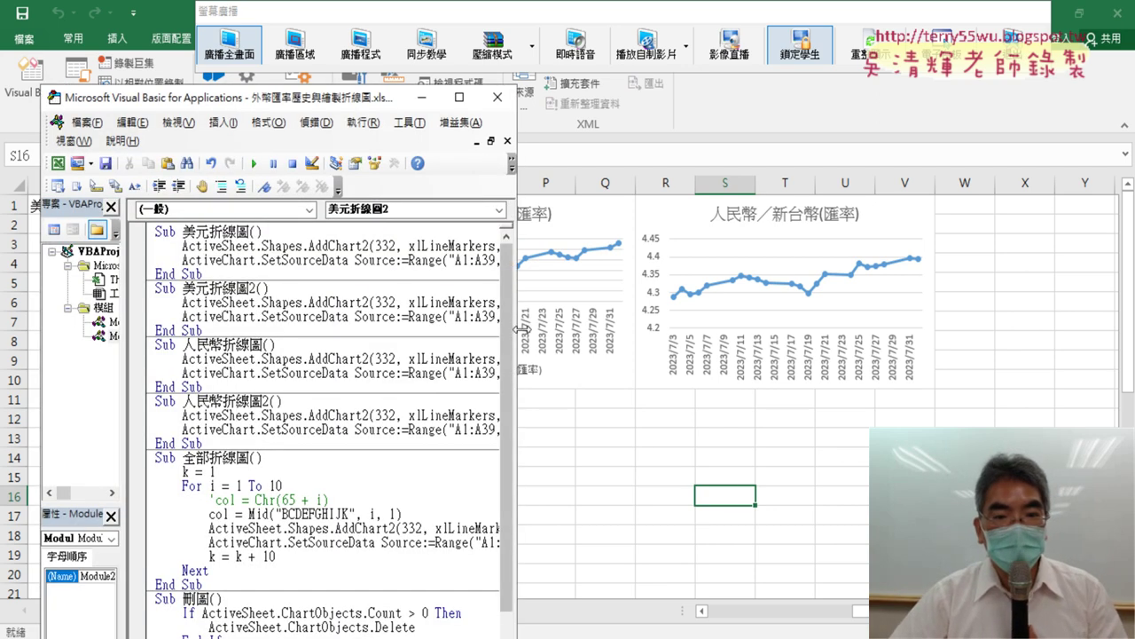
drag(519, 328, 732, 330)
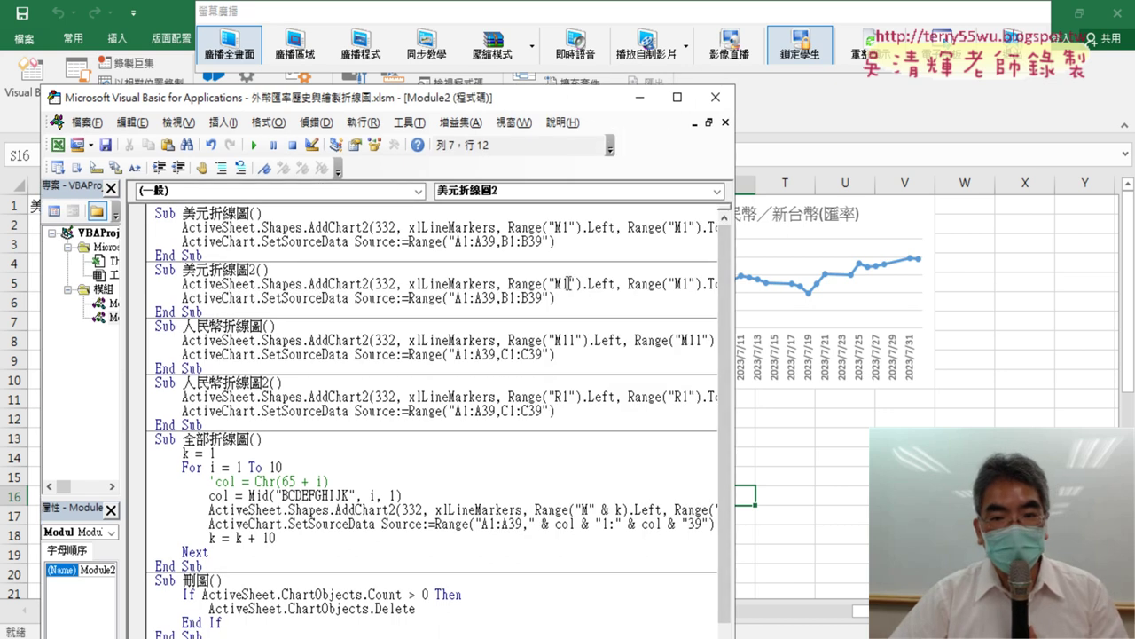
drag(563, 283, 555, 284)
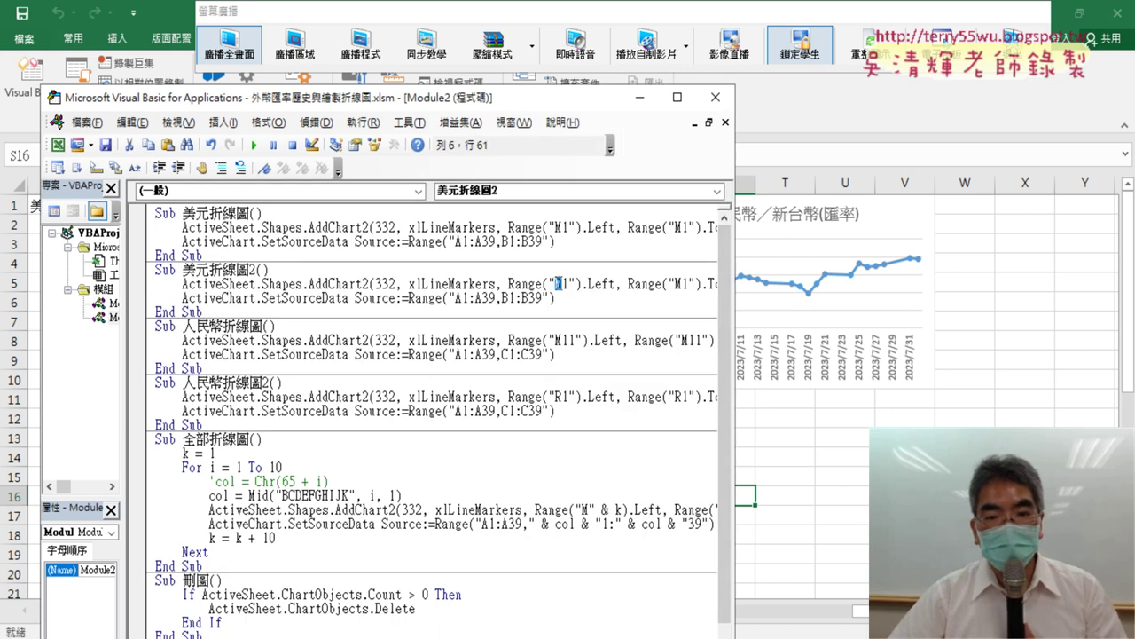
drag(562, 397, 555, 396)
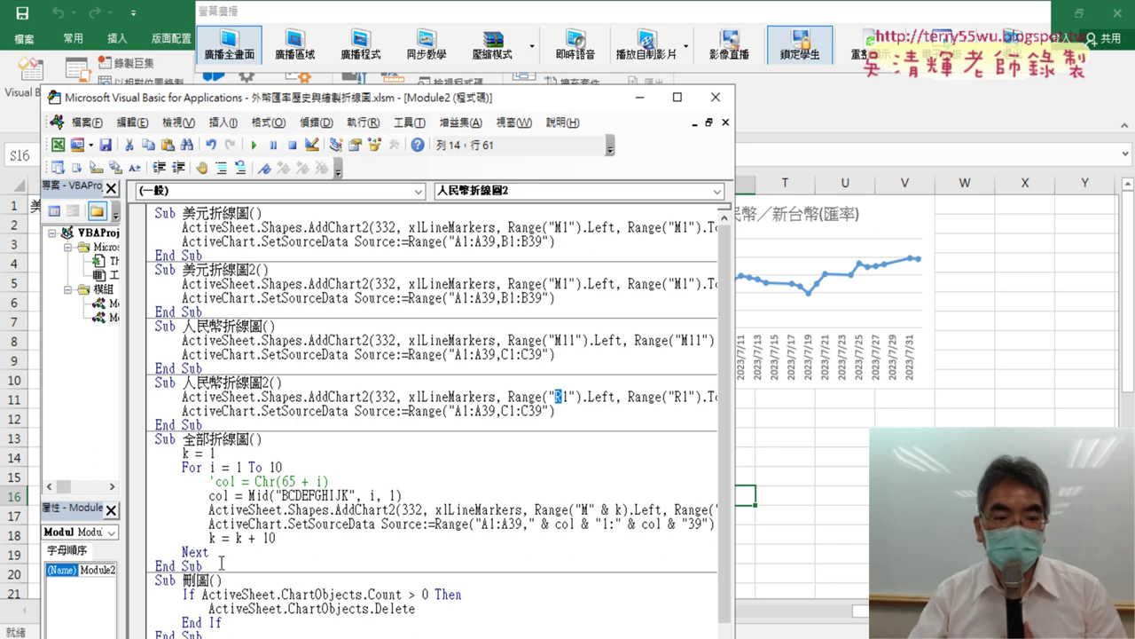
drag(221, 563, 152, 439)
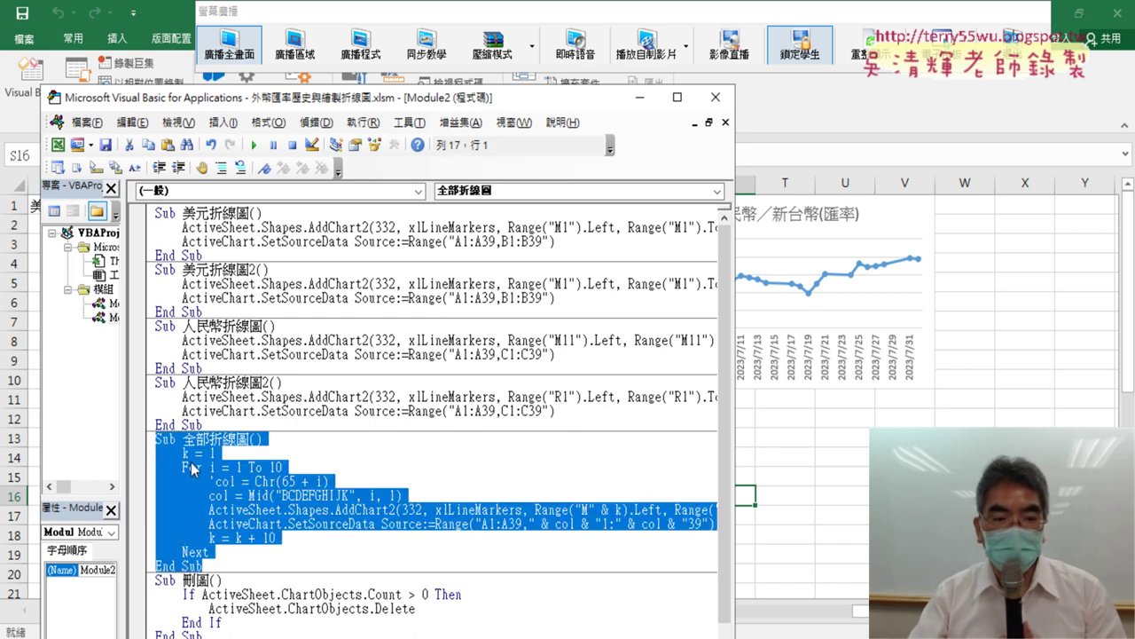
- Paste a copy of 全部折線圖 after its End Sub, name it 全部折線圖2, and return to the sheet
right_click(295, 503)
click(337, 236)
scroll(282, 470, down, 1)
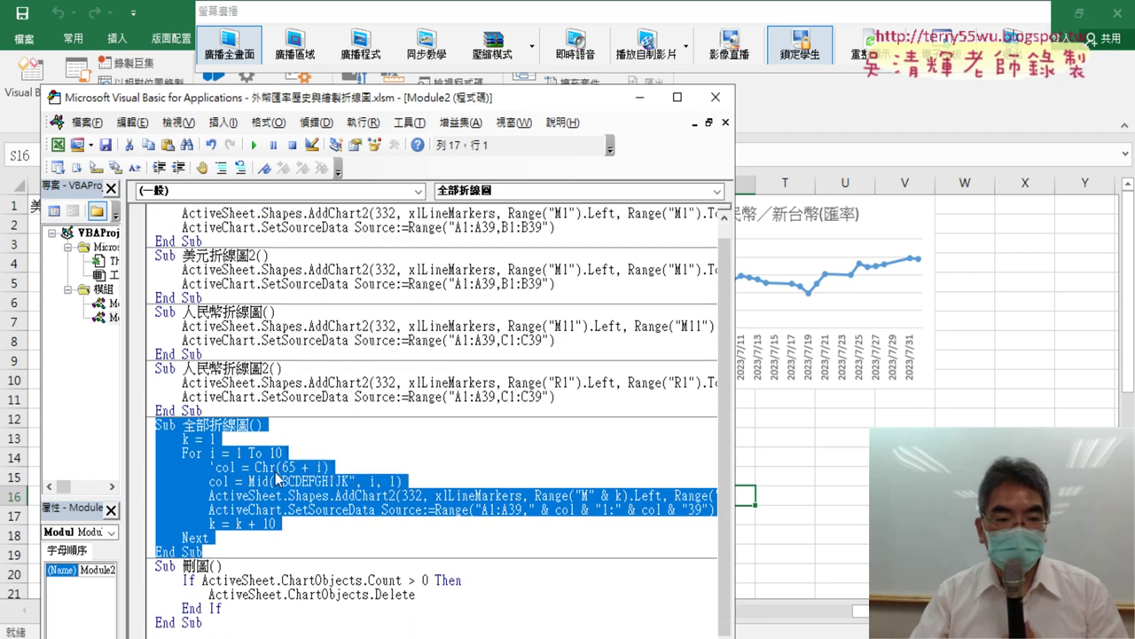
click(222, 551)
key(Return)
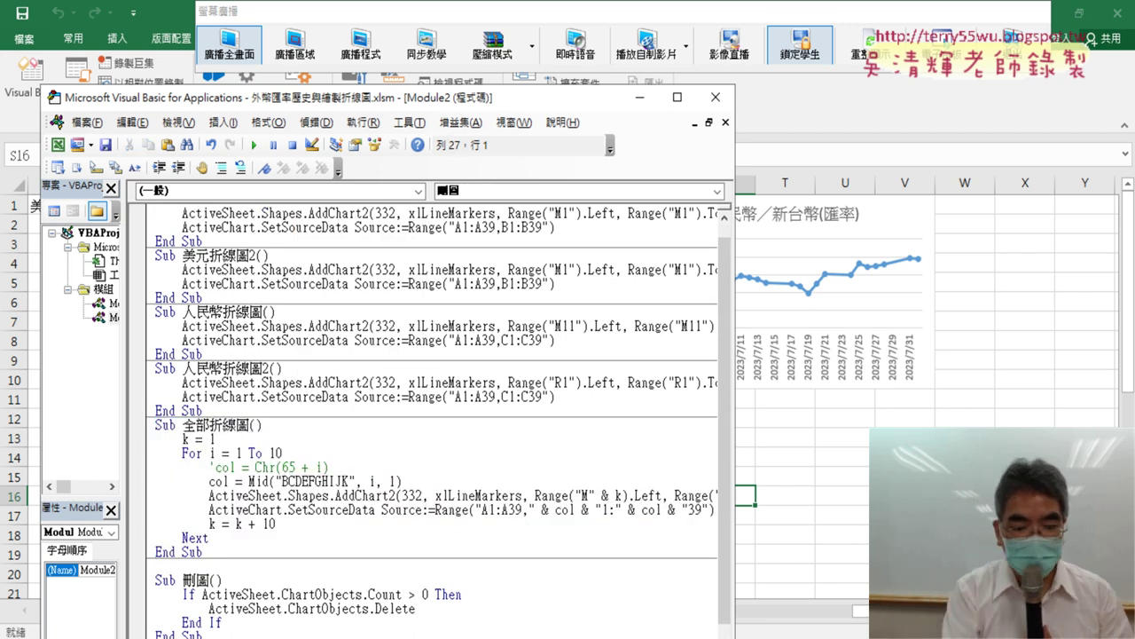
key(ctrl+v)
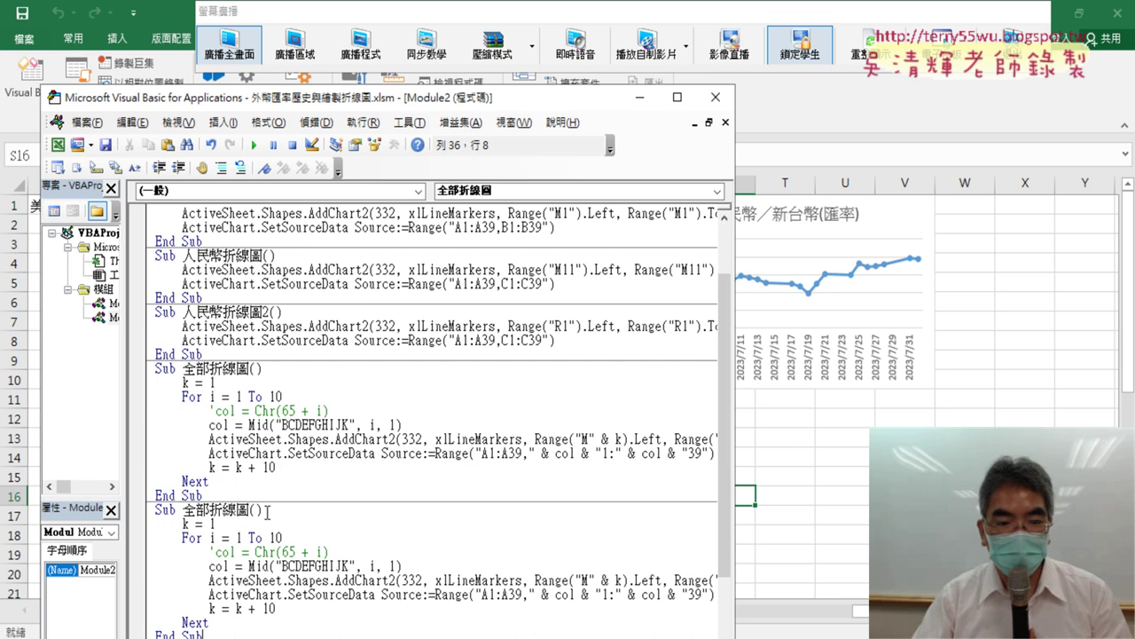
text(2)
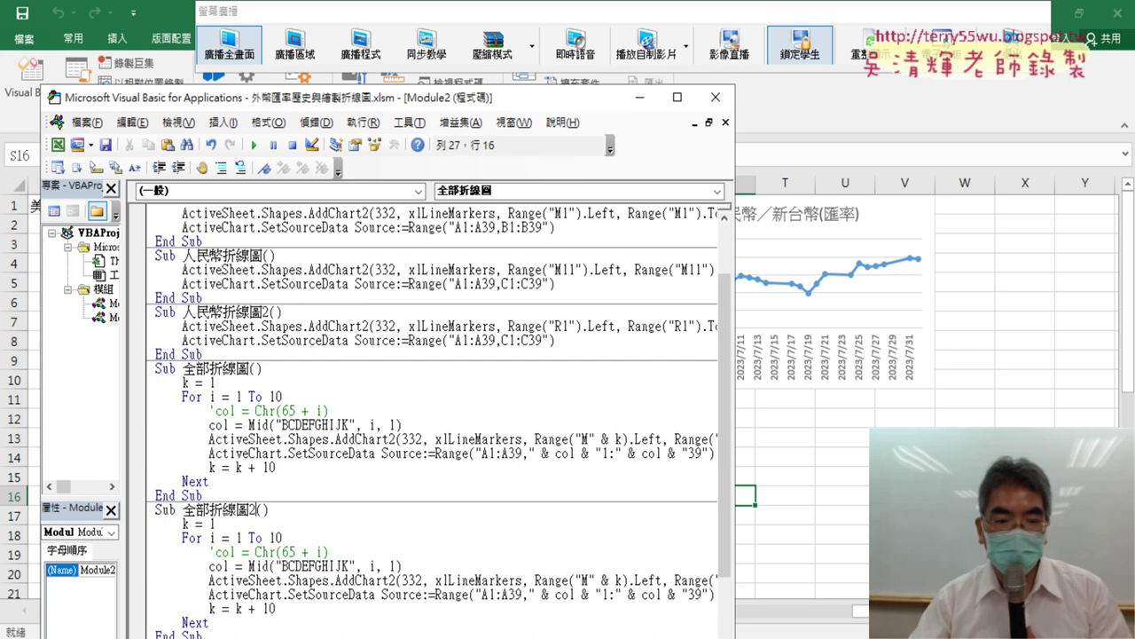
scroll(379, 489, down, 2)
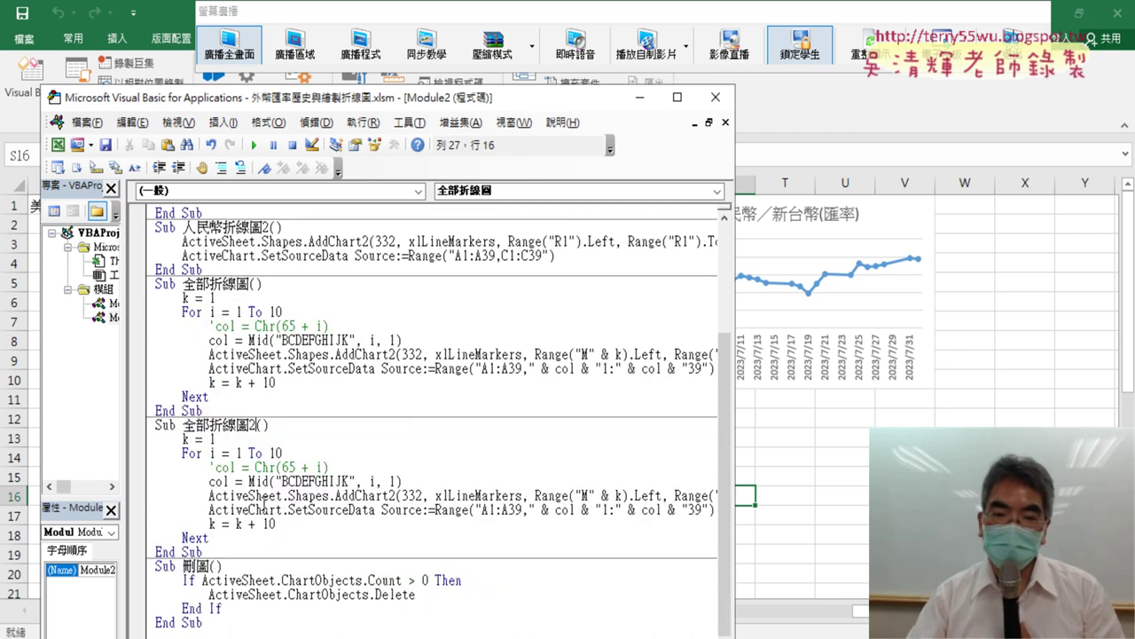
click(965, 458)
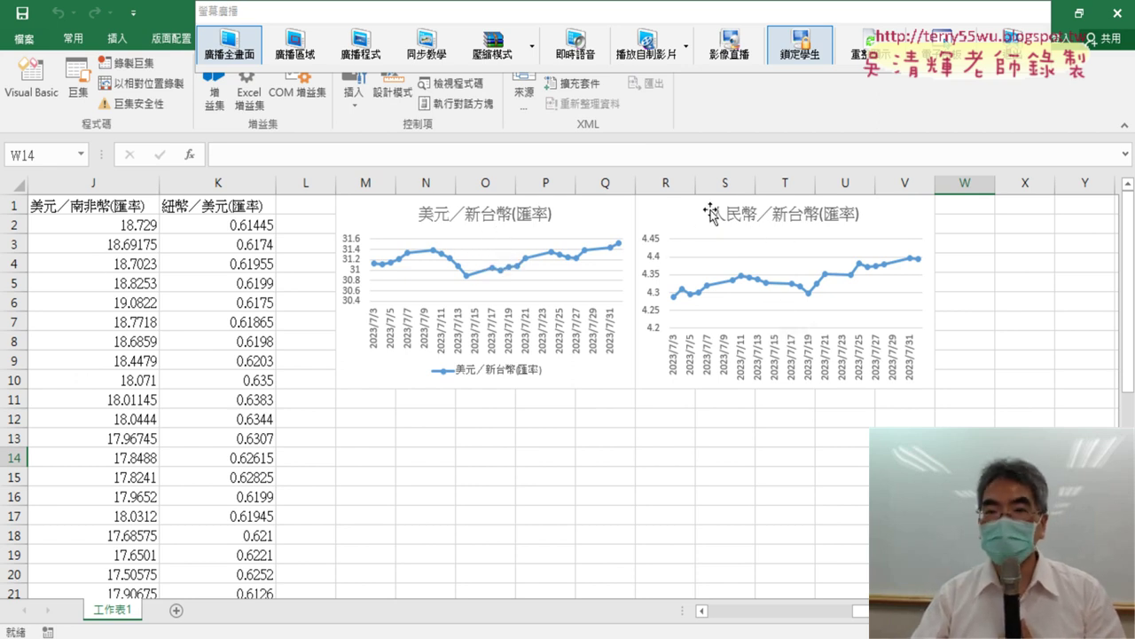
mouse_move(778, 286)
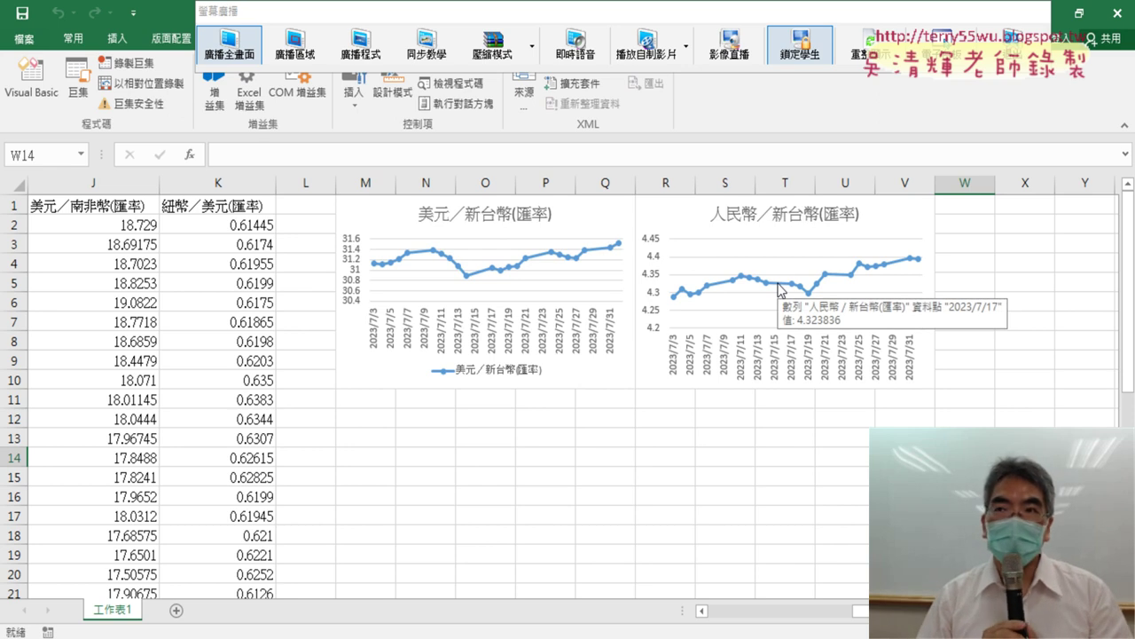
- Glance at the VBA editor, return to the worksheet, and select cell X2 beside the charts
click(33, 80)
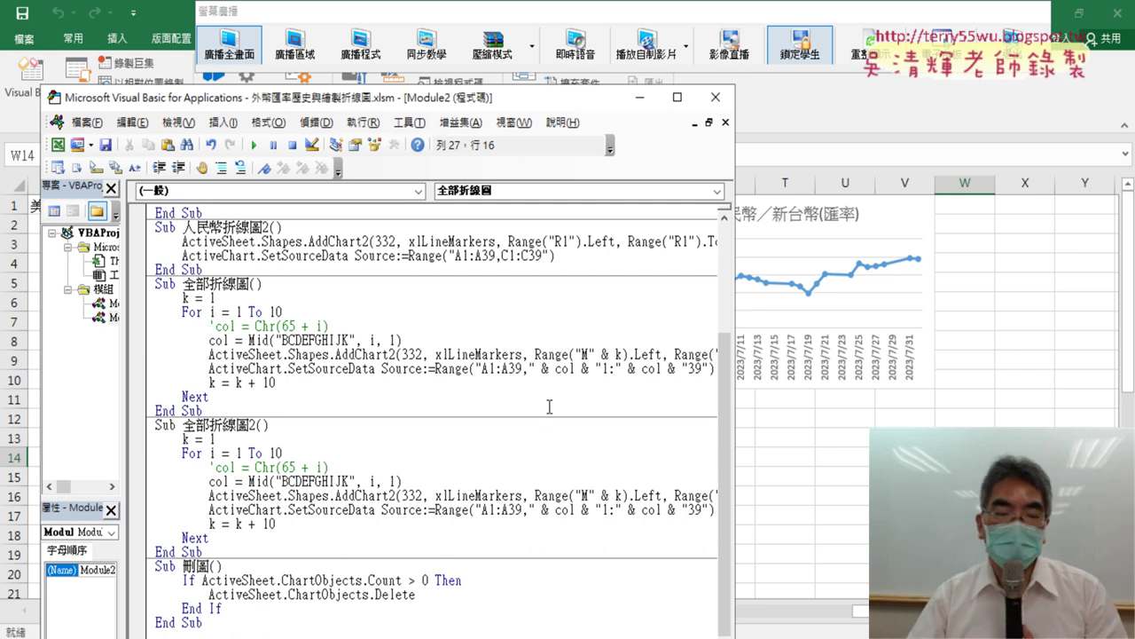
click(818, 448)
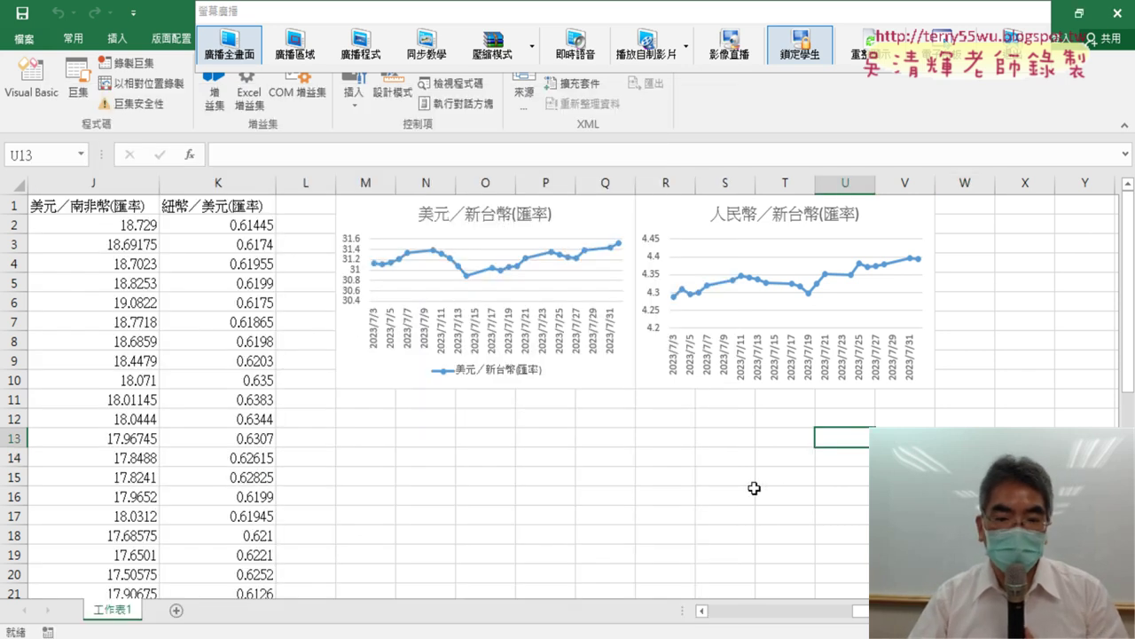
click(1039, 219)
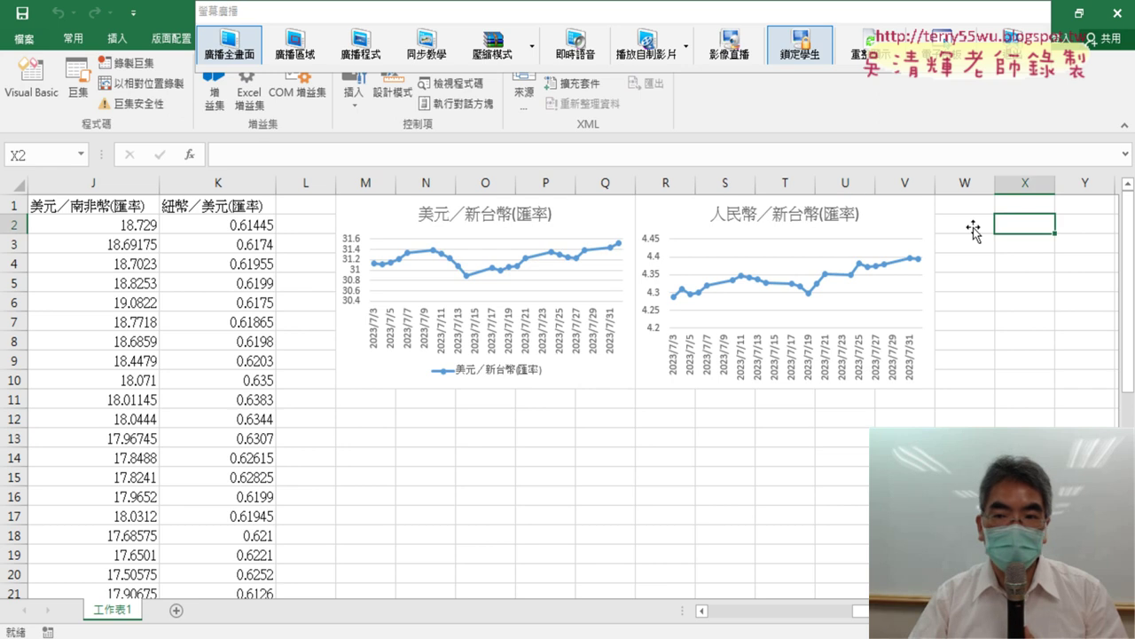
text(=)
- Find MOD under the 數學與三角函數 category in Insert Function, then cancel without inserting it
click(196, 156)
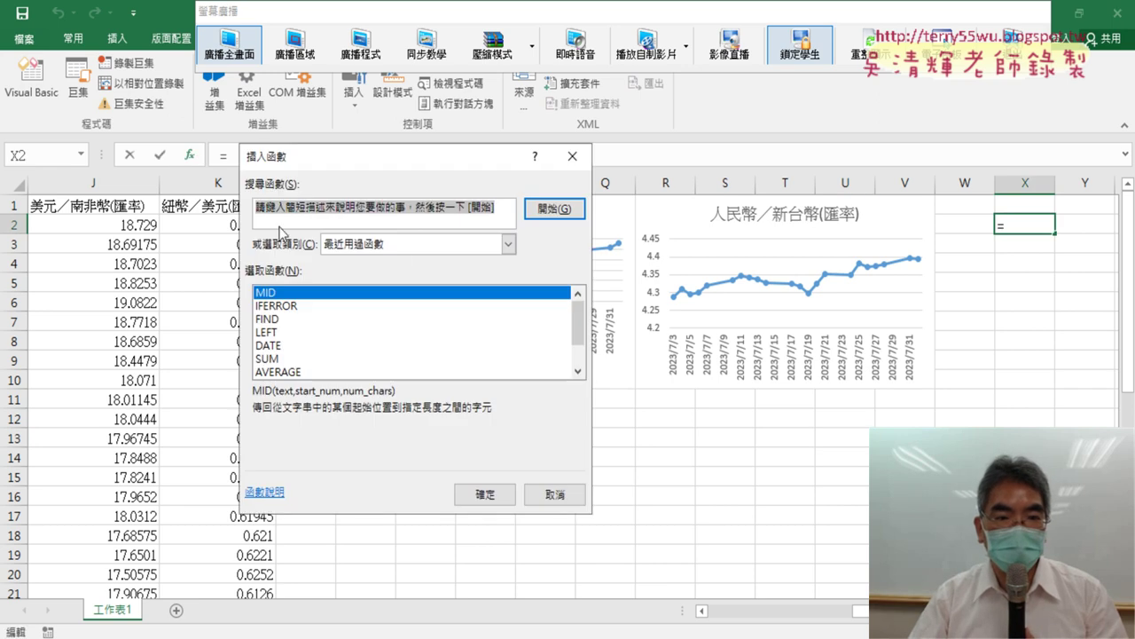
click(376, 246)
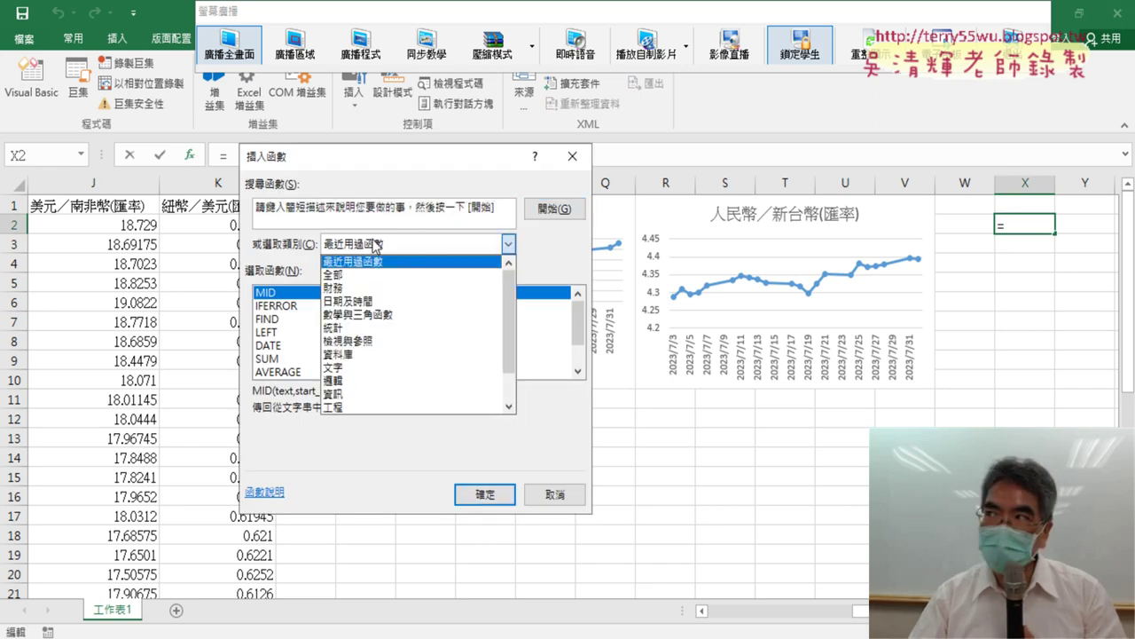
click(386, 315)
scroll(578, 355, down, 2)
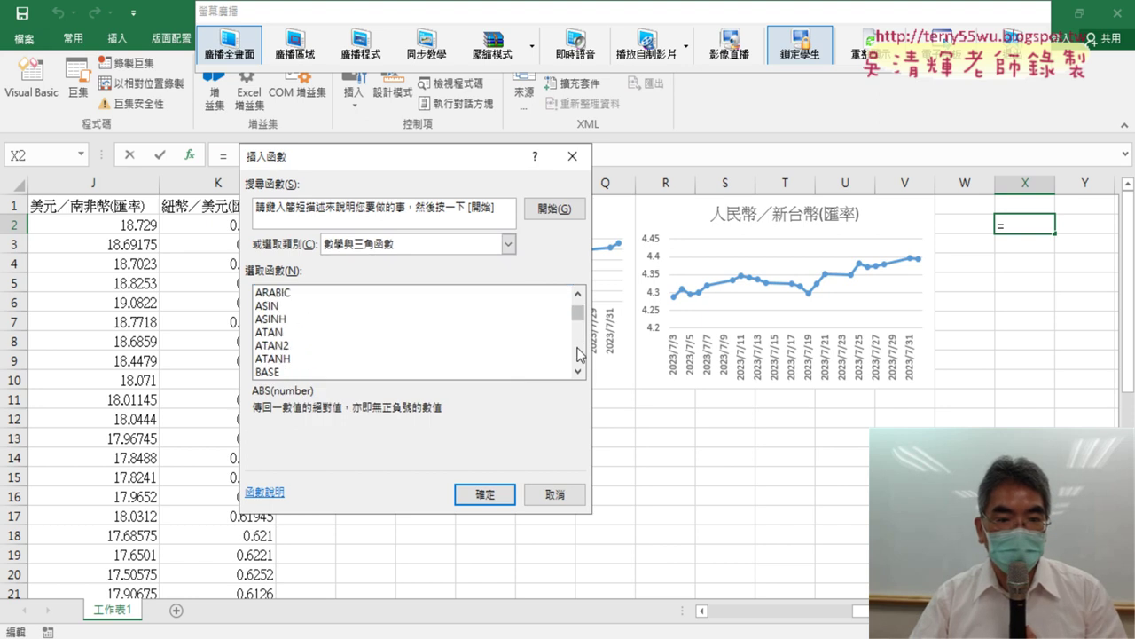
scroll(580, 354, down, 5)
scroll(581, 342, down, 2)
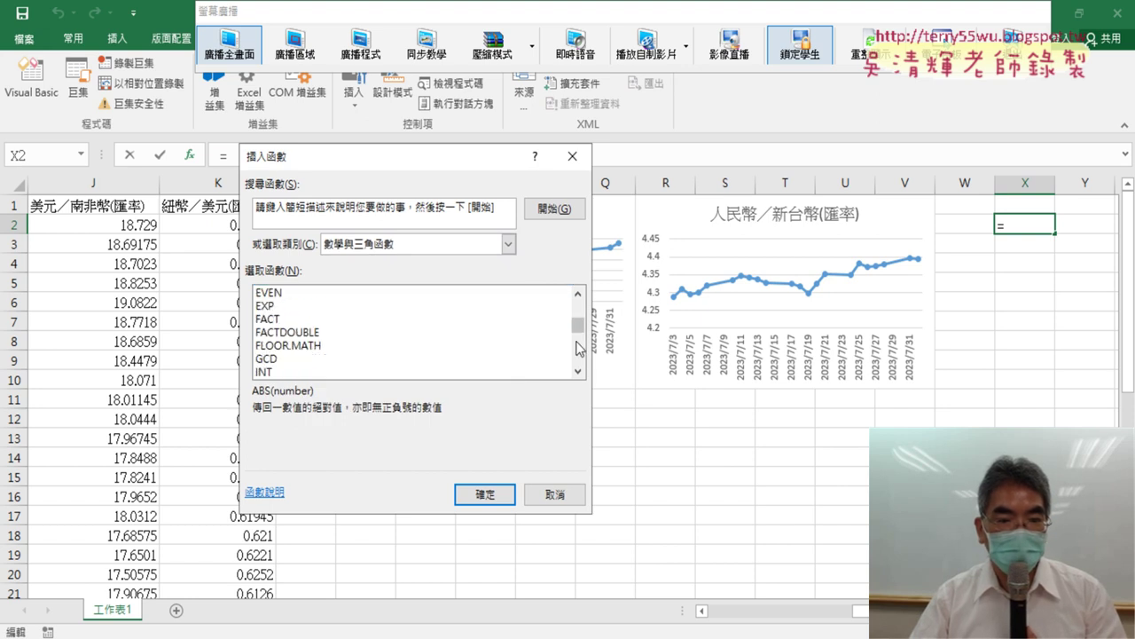
scroll(577, 358, down, 2)
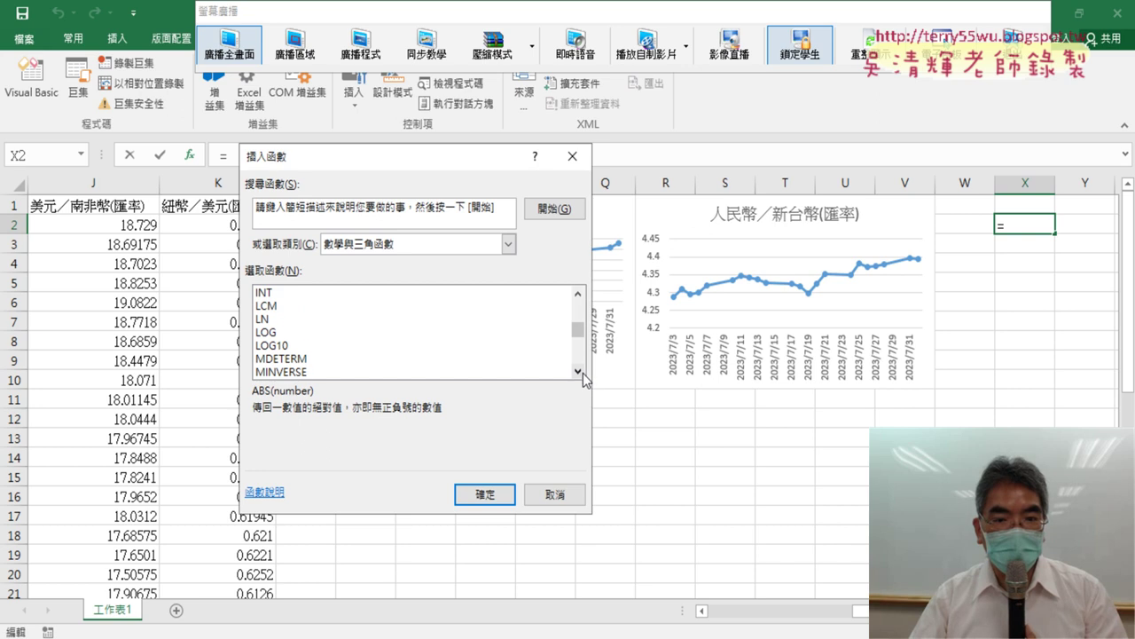
click(577, 372)
click(578, 371)
click(577, 372)
click(577, 372)
click(277, 346)
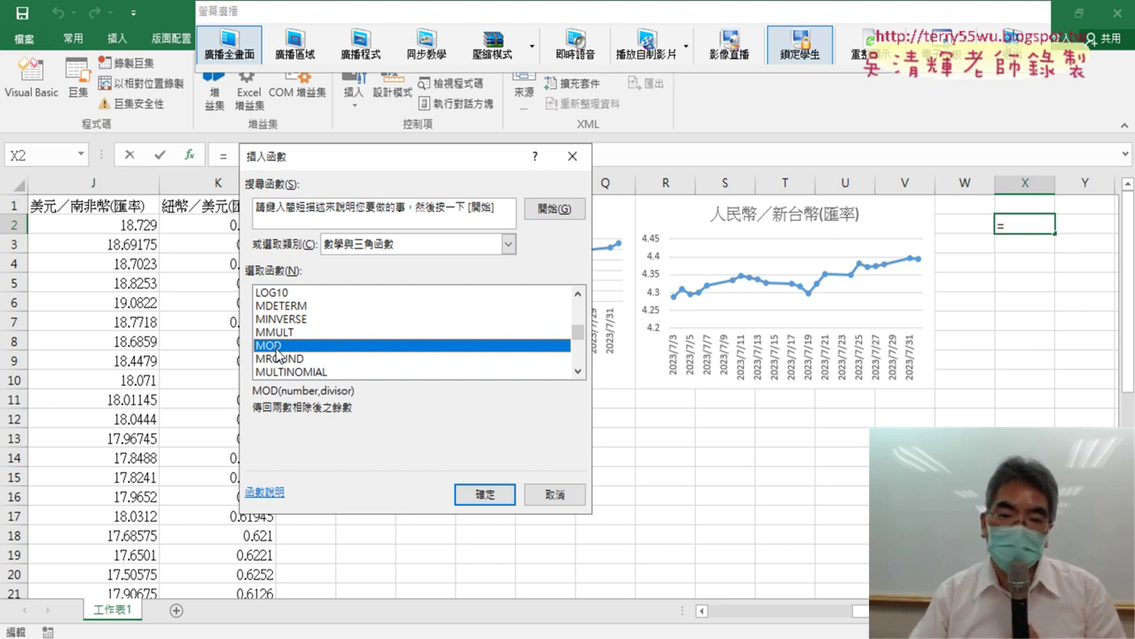
click(555, 494)
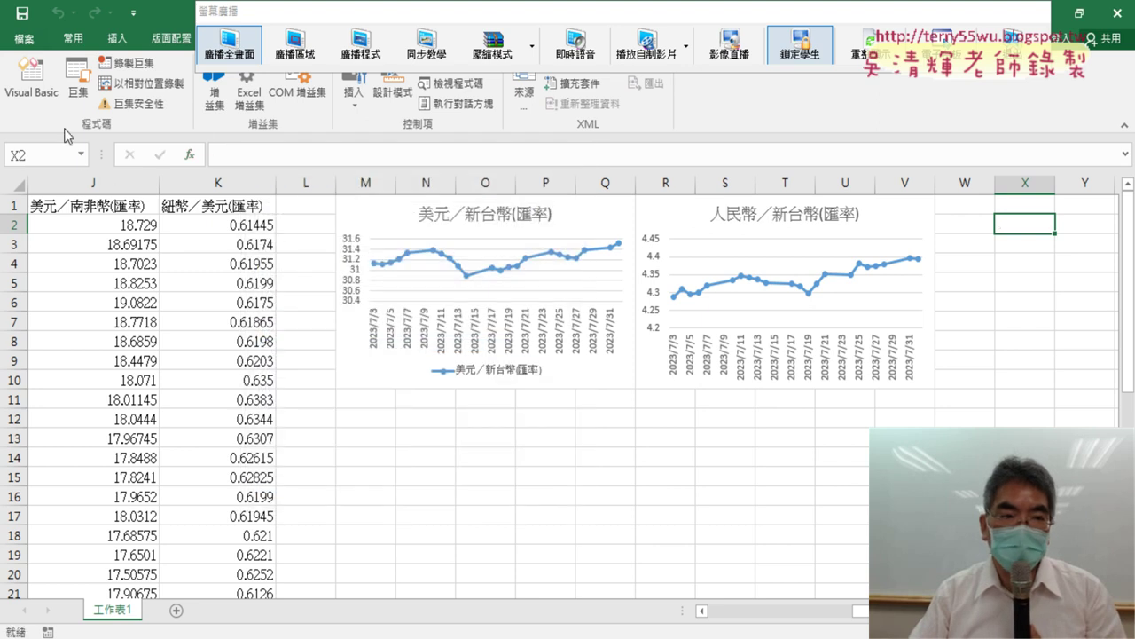
click(31, 75)
scroll(310, 289, up, 2)
scroll(296, 279, up, 2)
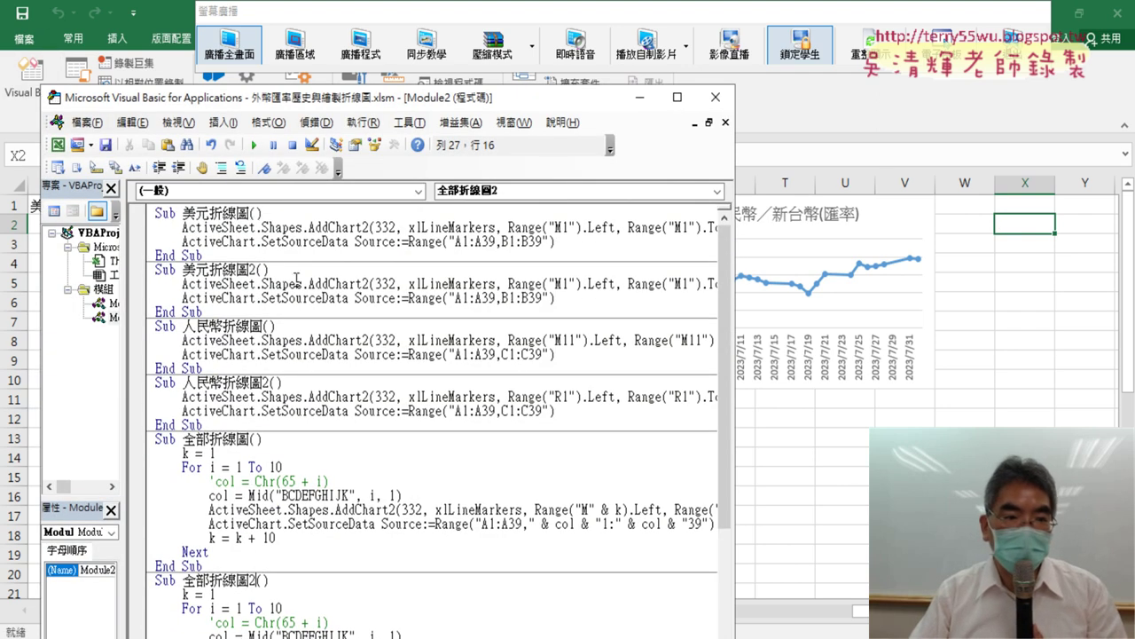
click(258, 298)
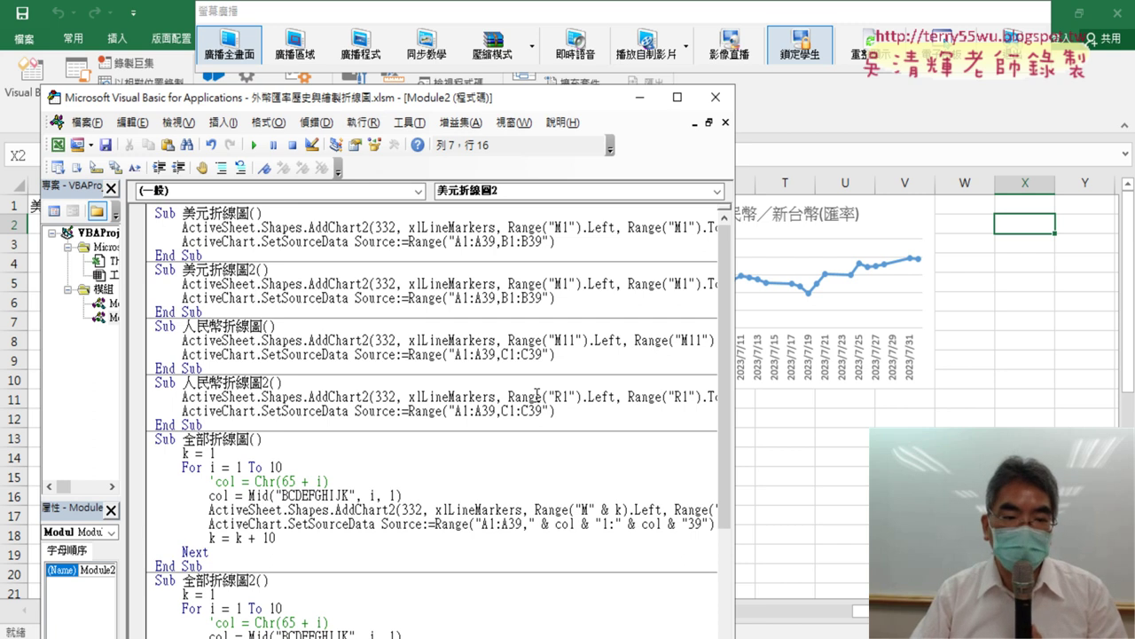
scroll(537, 394, down, 3)
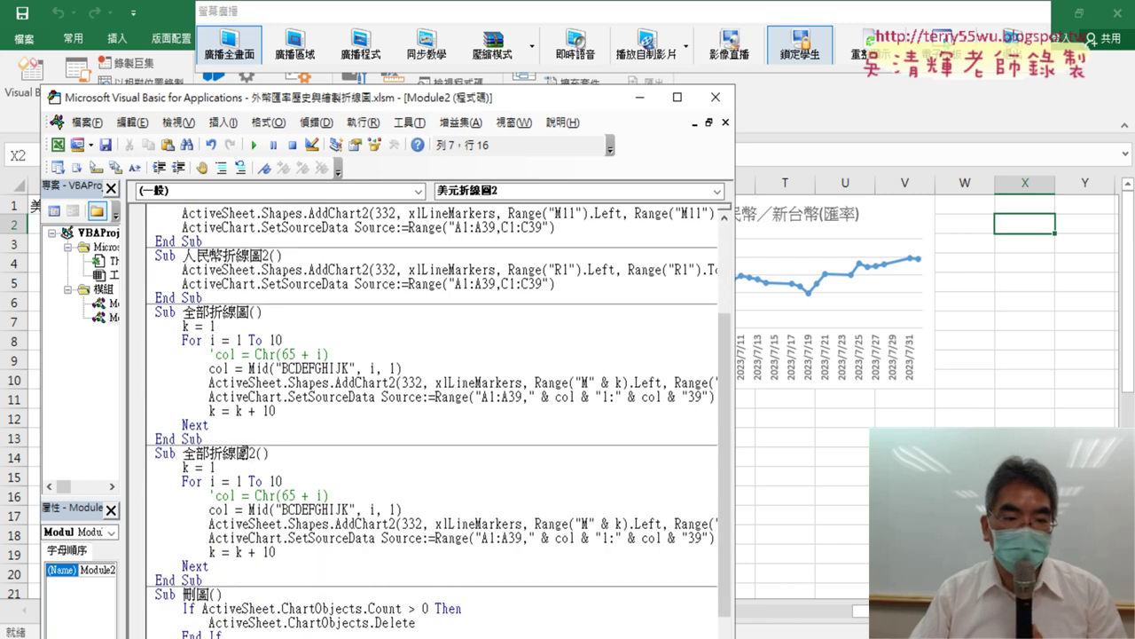
scroll(255, 453, down, 1)
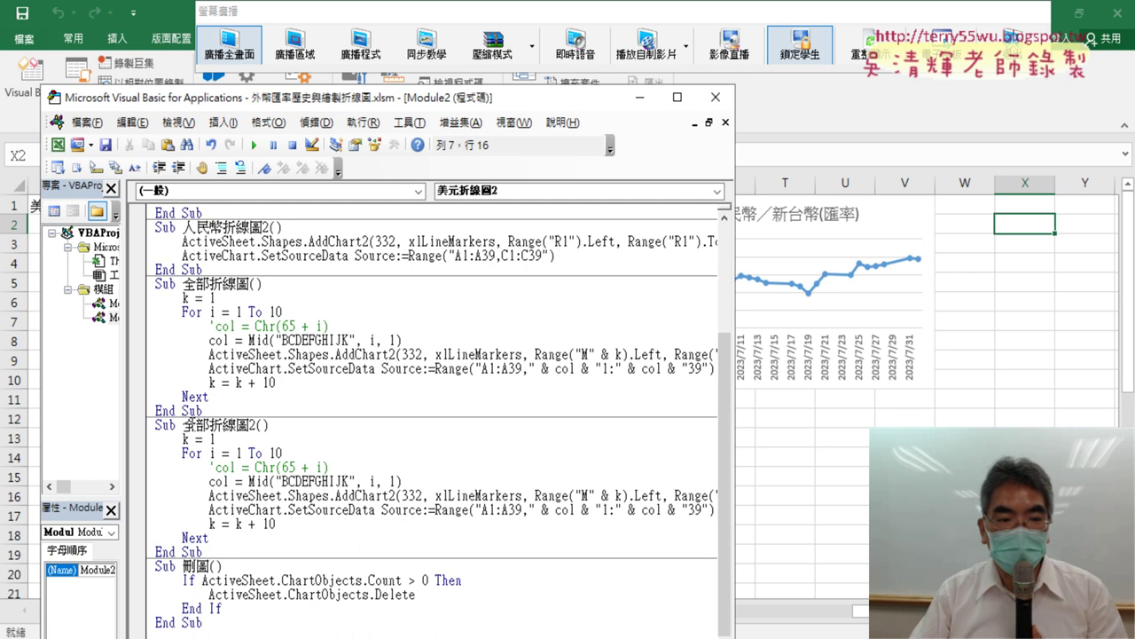
drag(184, 425, 256, 428)
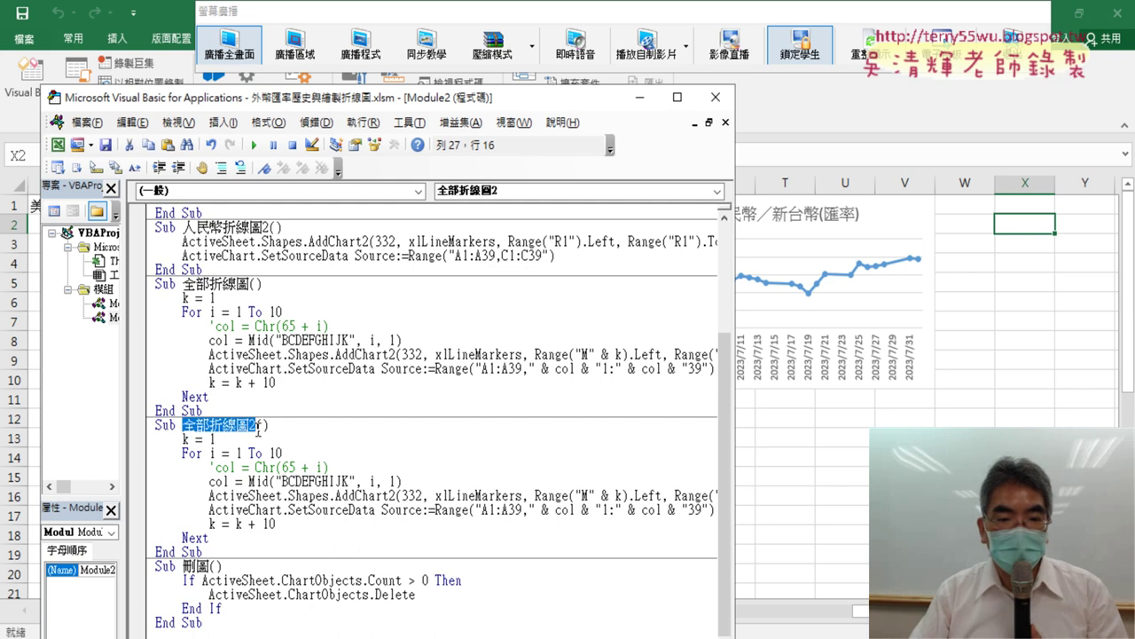
click(805, 444)
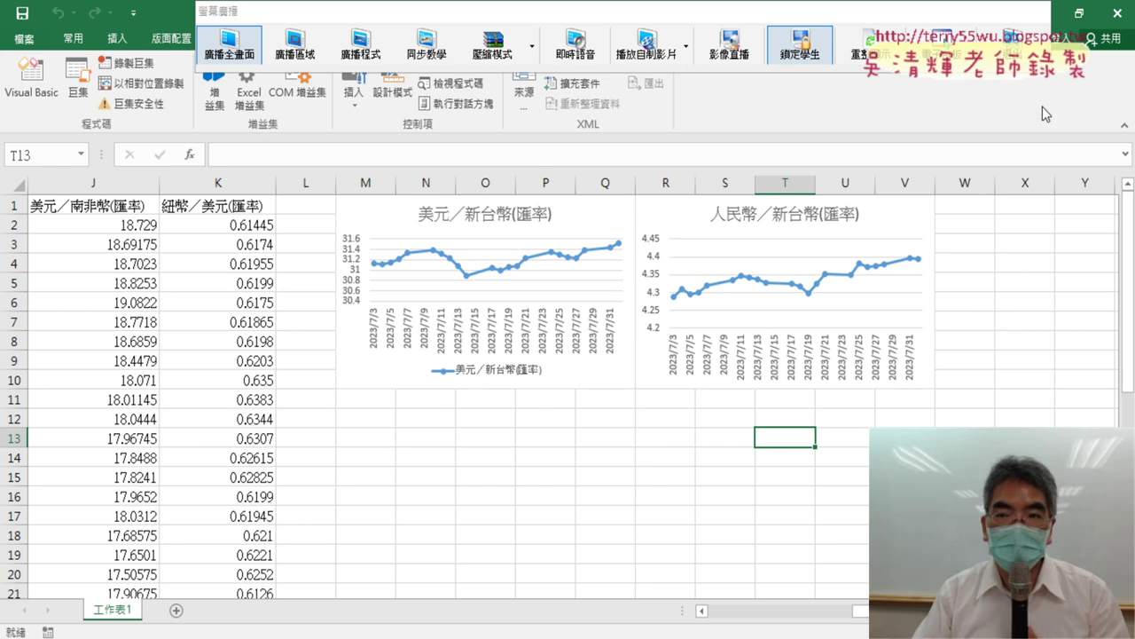
- End the screen broadcast to return to the EVO Class Management console showing all student screens
click(800, 44)
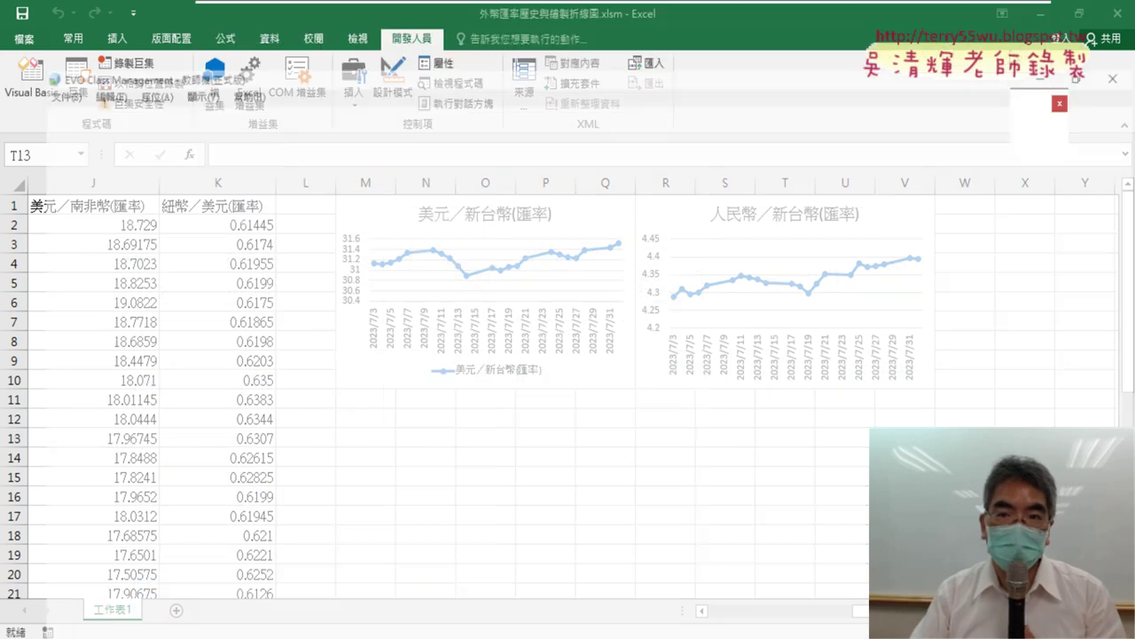